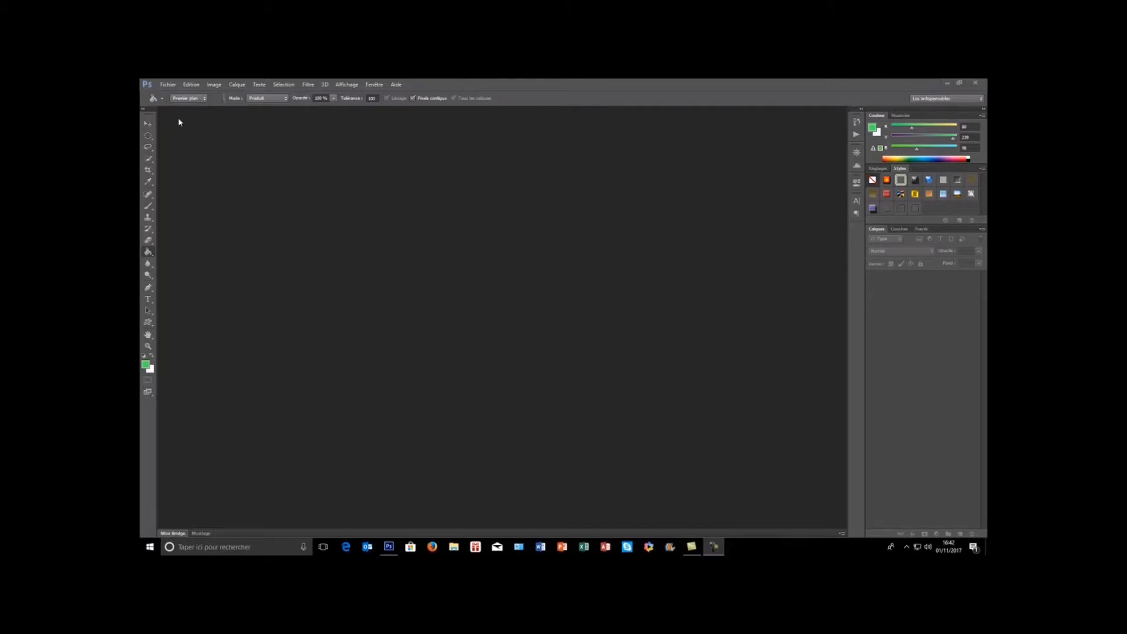
Create a new 1023 × 560 pixel RGB document with a white background.
left_click(168, 85)
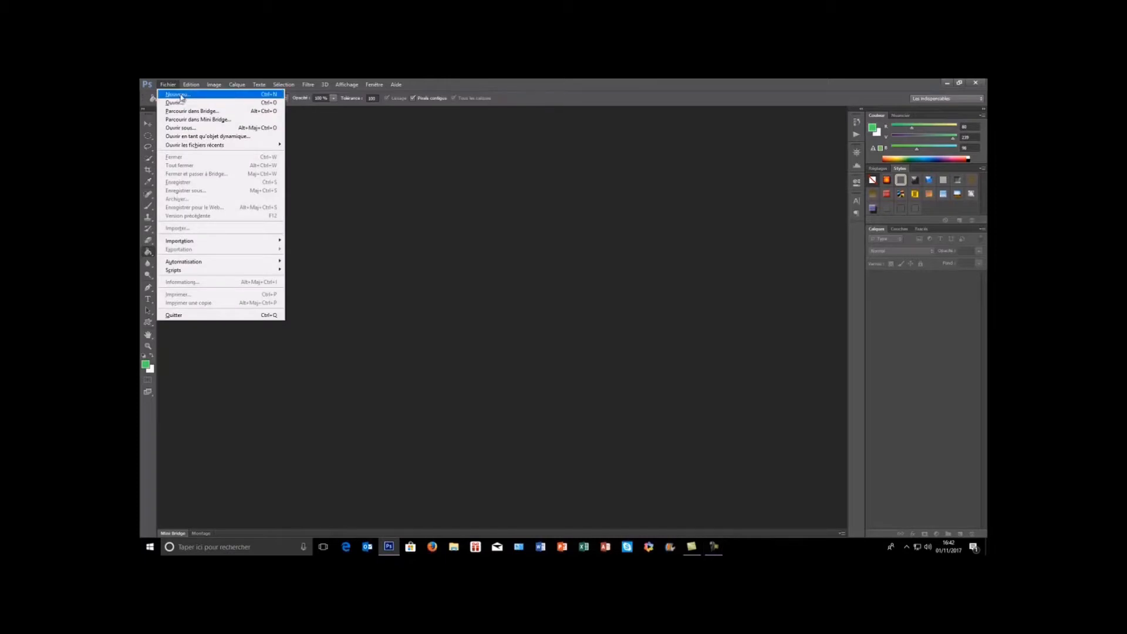
left_click(177, 95)
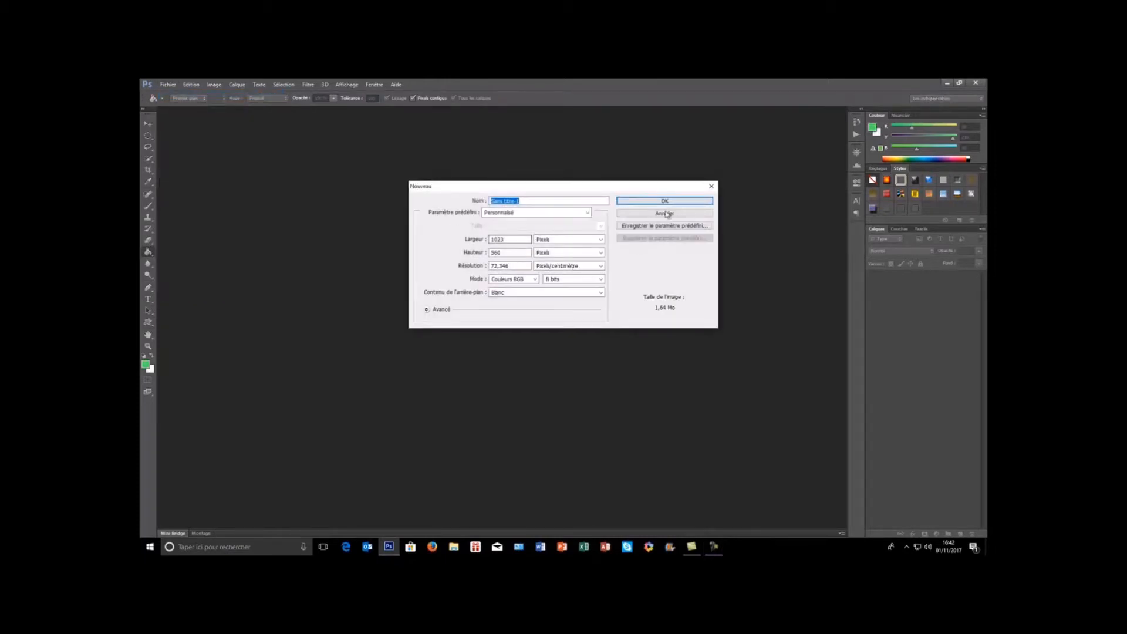
left_click(690, 202)
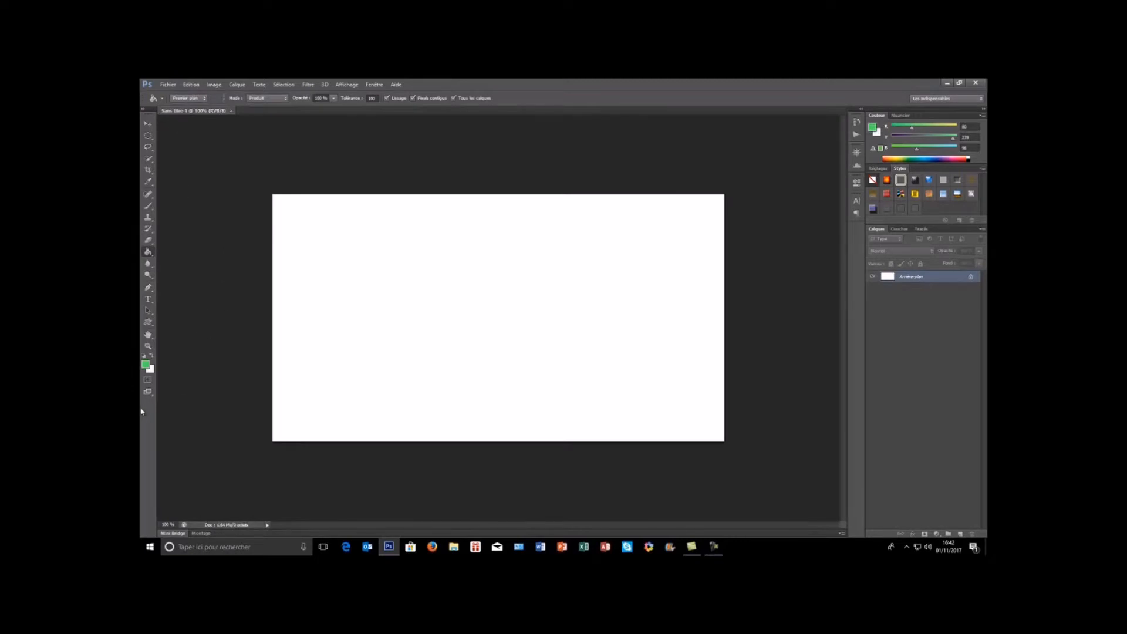
Set the foreground colour to the dark blue 0e2eba and return to the Paint Bucket tool.
left_click(145, 364)
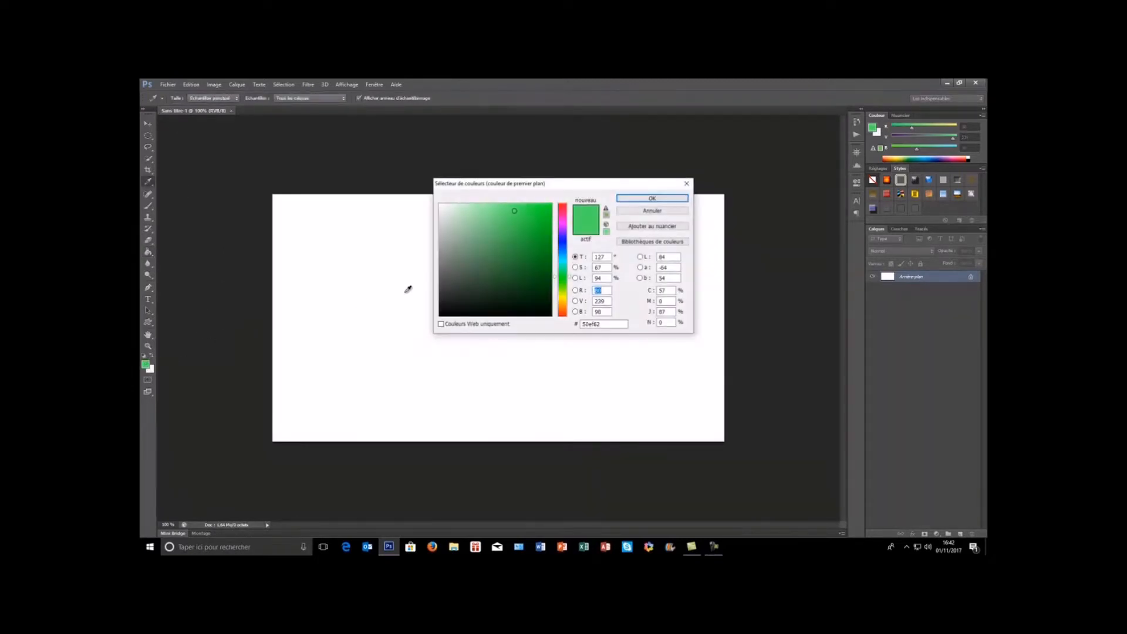
left_click(564, 254)
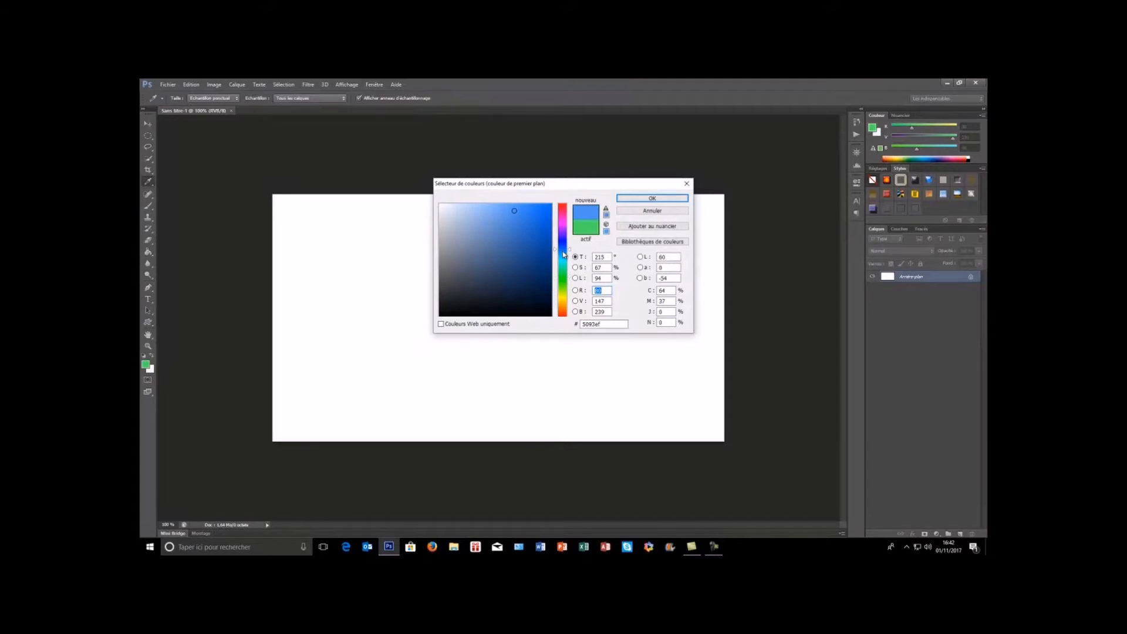
left_click(583, 325)
type("1")
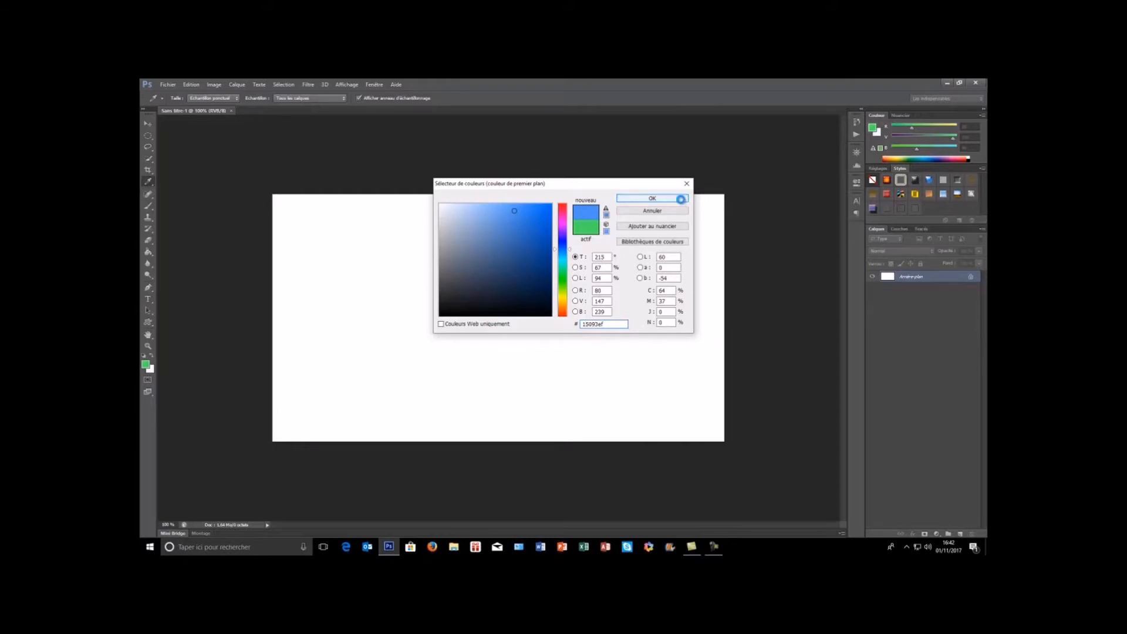
left_click(652, 198)
left_click(548, 258)
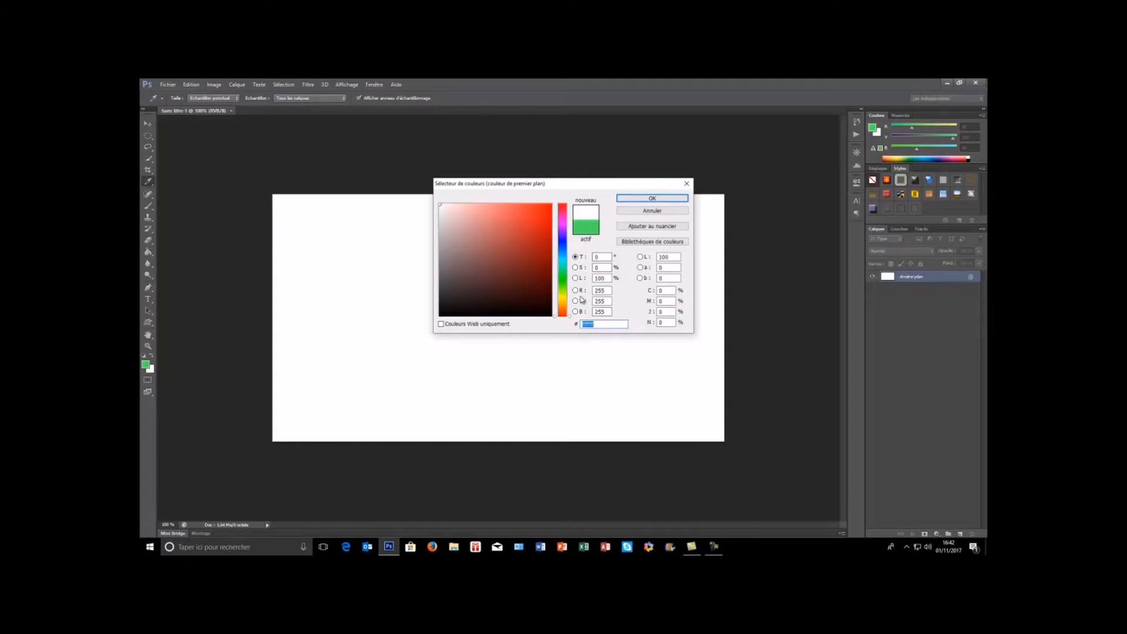
left_click(561, 245)
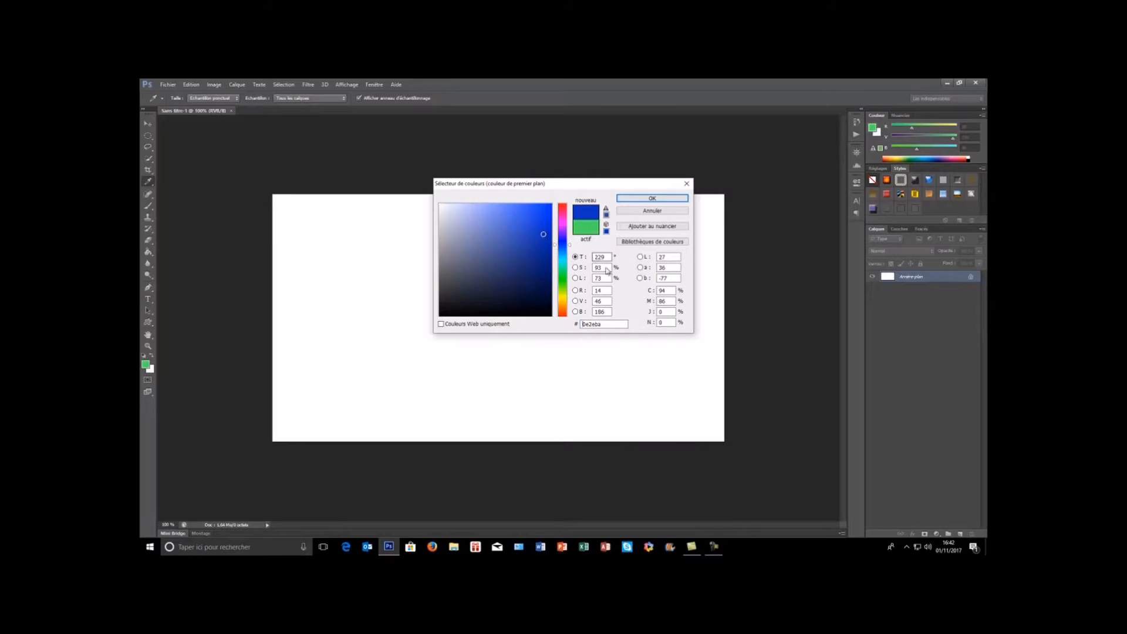
left_click(671, 199)
key("g")
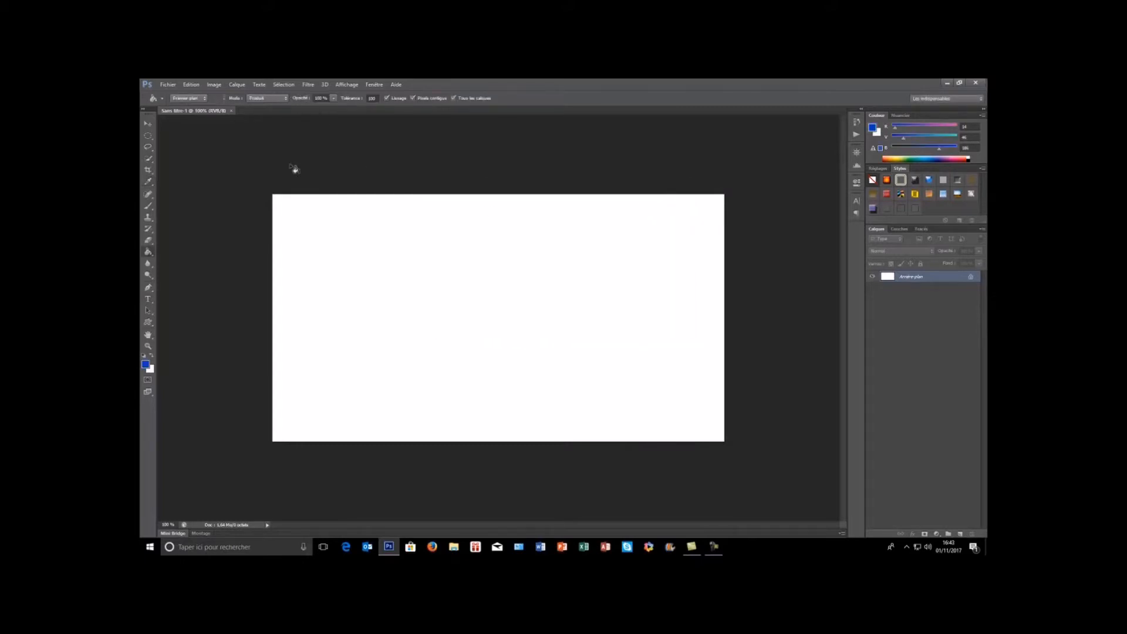
Create a gradient fill layer above the background with the default name, Normal mode and 100 % opacity.
left_click(238, 84)
mouse_move(253, 154)
left_click(386, 162)
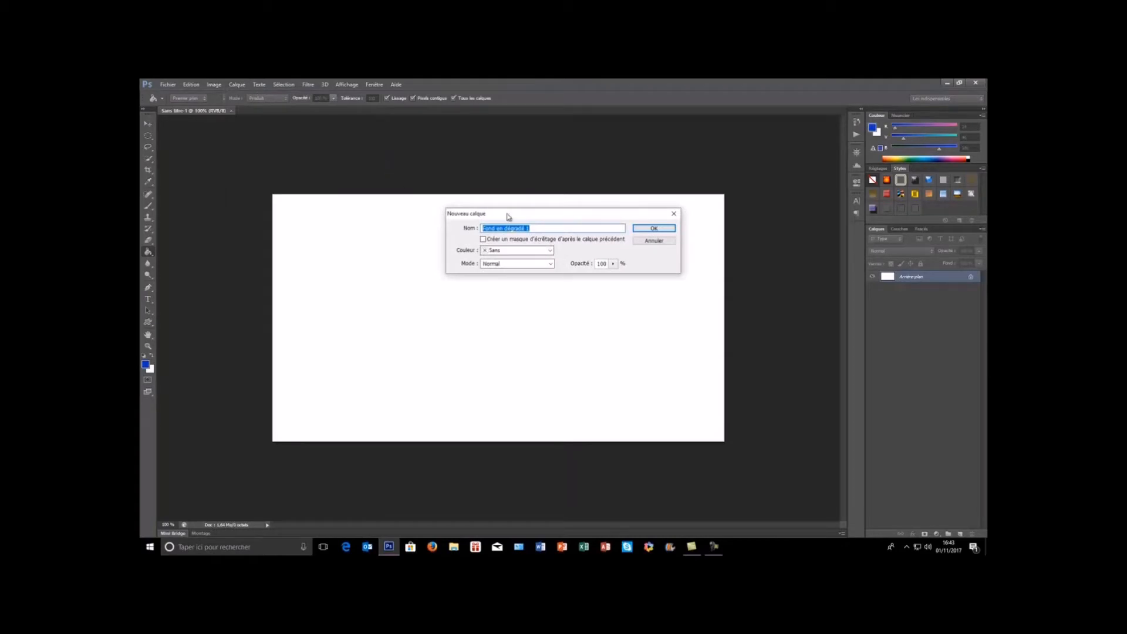
left_click(657, 230)
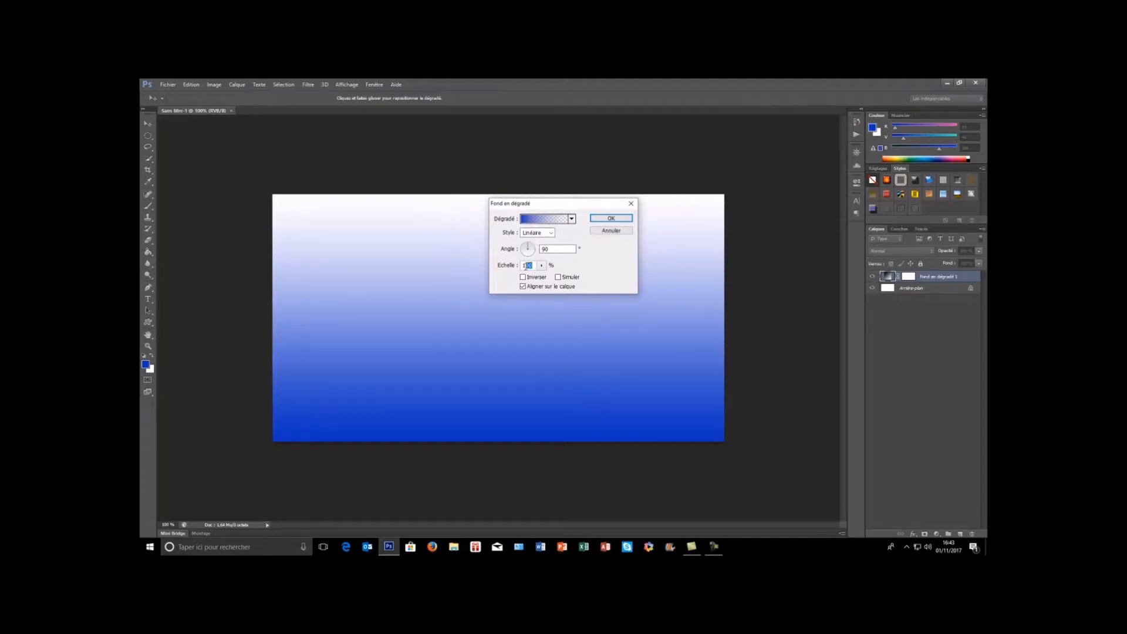
Set the gradient fill to 150 % scale and Radial style, and invert it so the blue surrounds a white centre.
type("50")
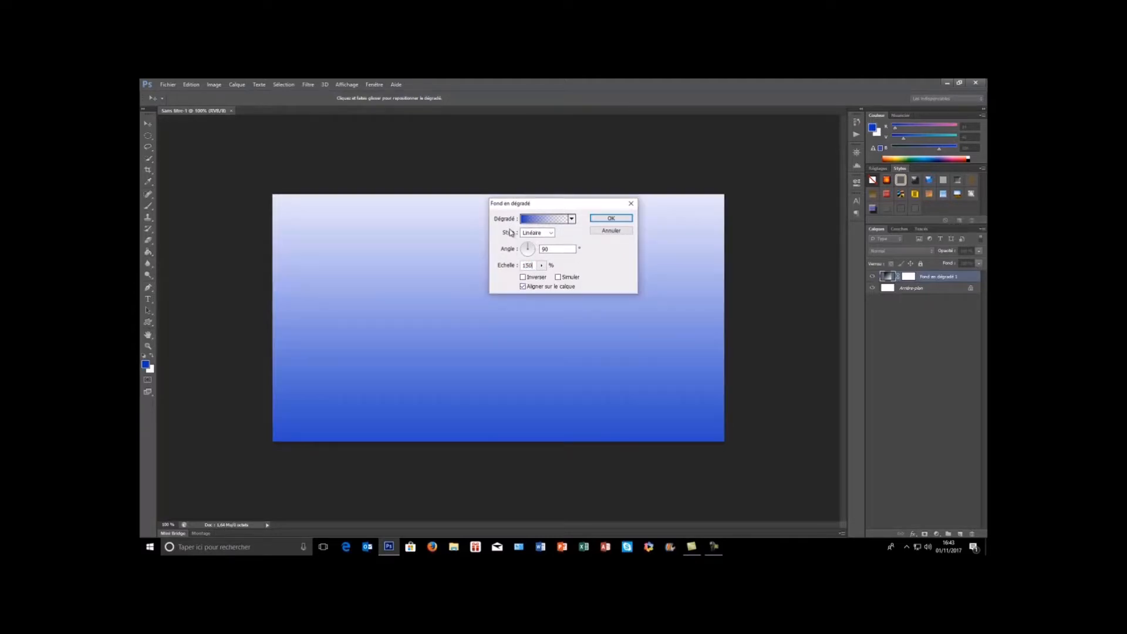
left_click(552, 233)
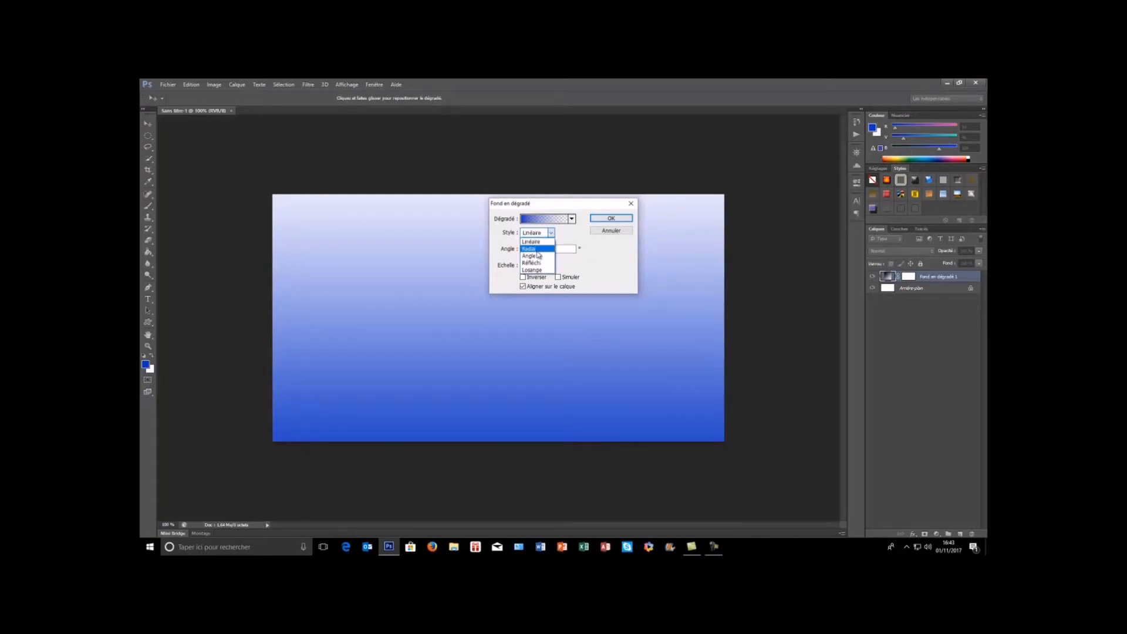
left_click(538, 250)
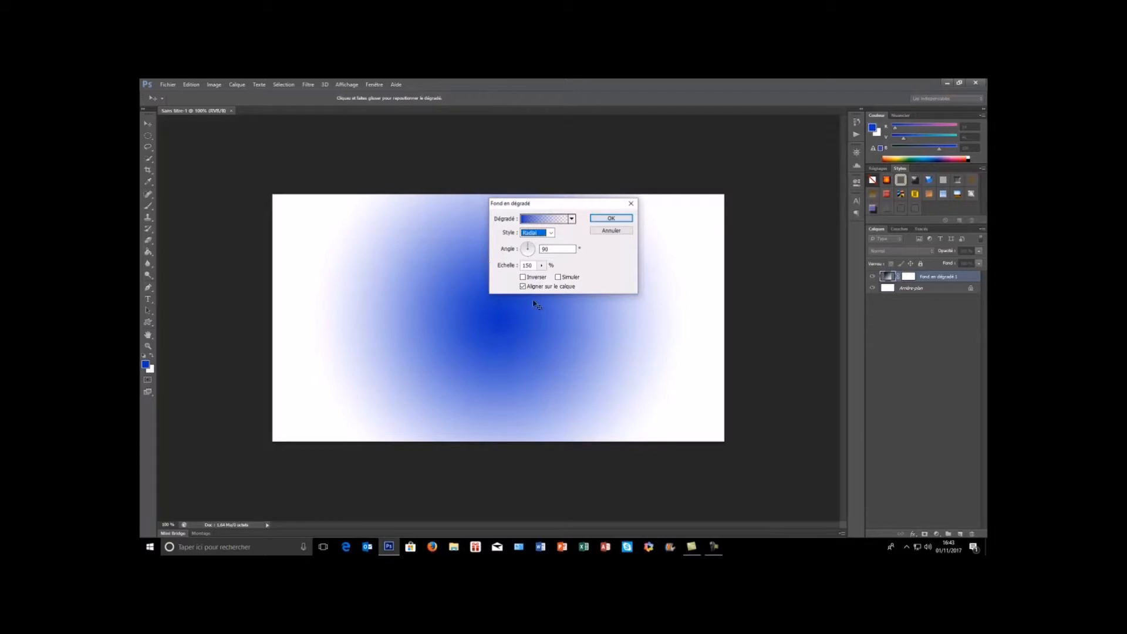
left_click(522, 277)
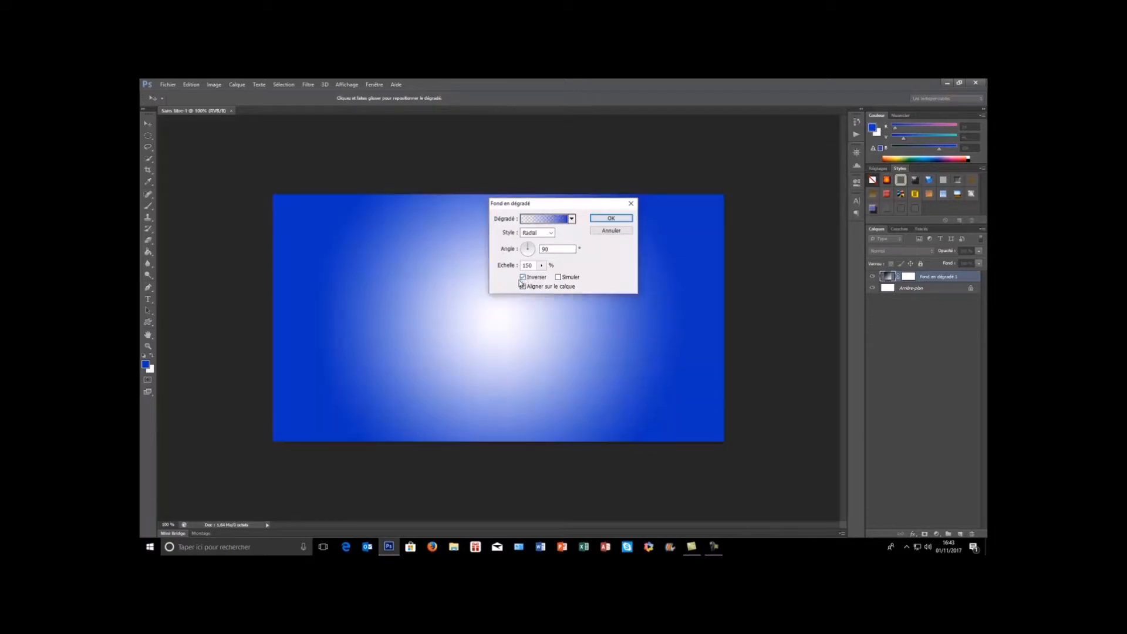
left_click(626, 217)
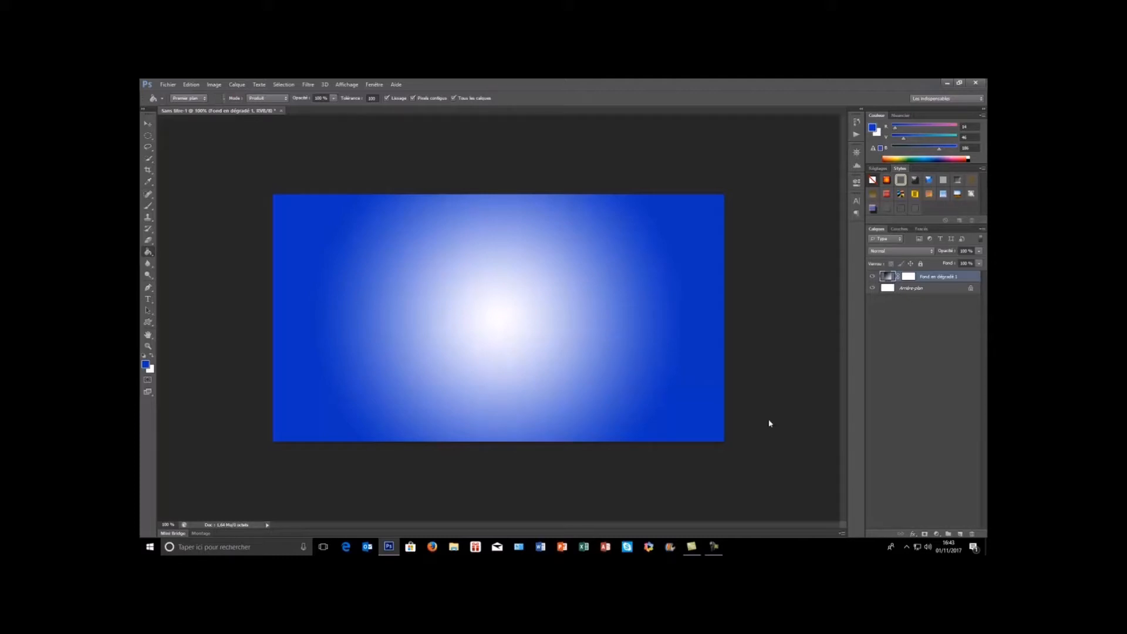
Add a new layer above the gradient fill and render the Clouds filter (Nuages) on it.
left_click(960, 535)
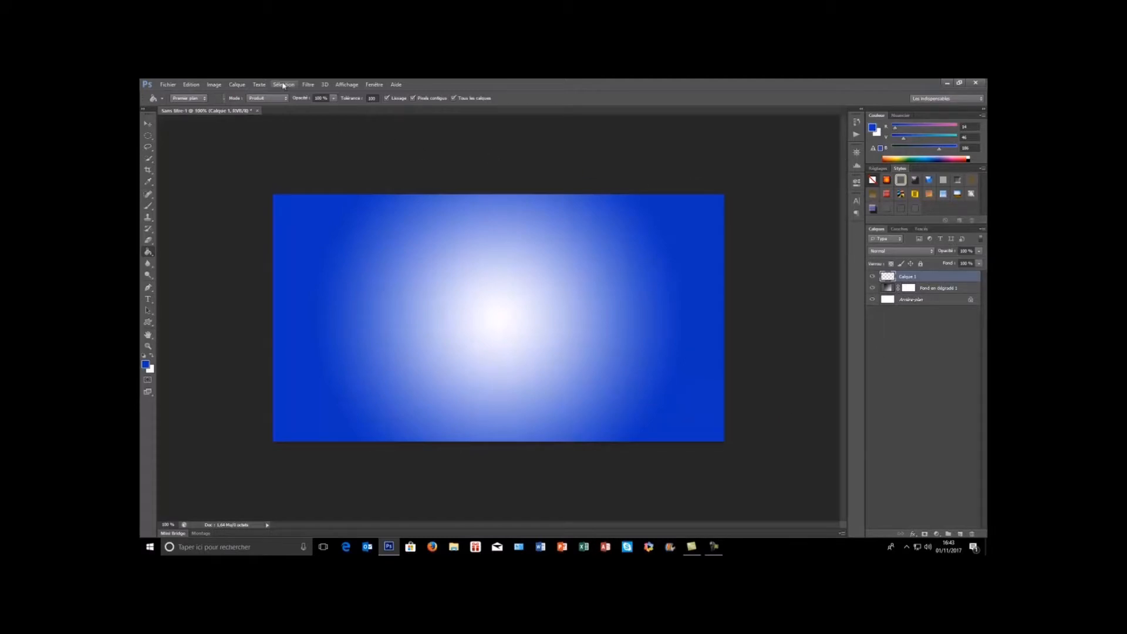
left_click(309, 86)
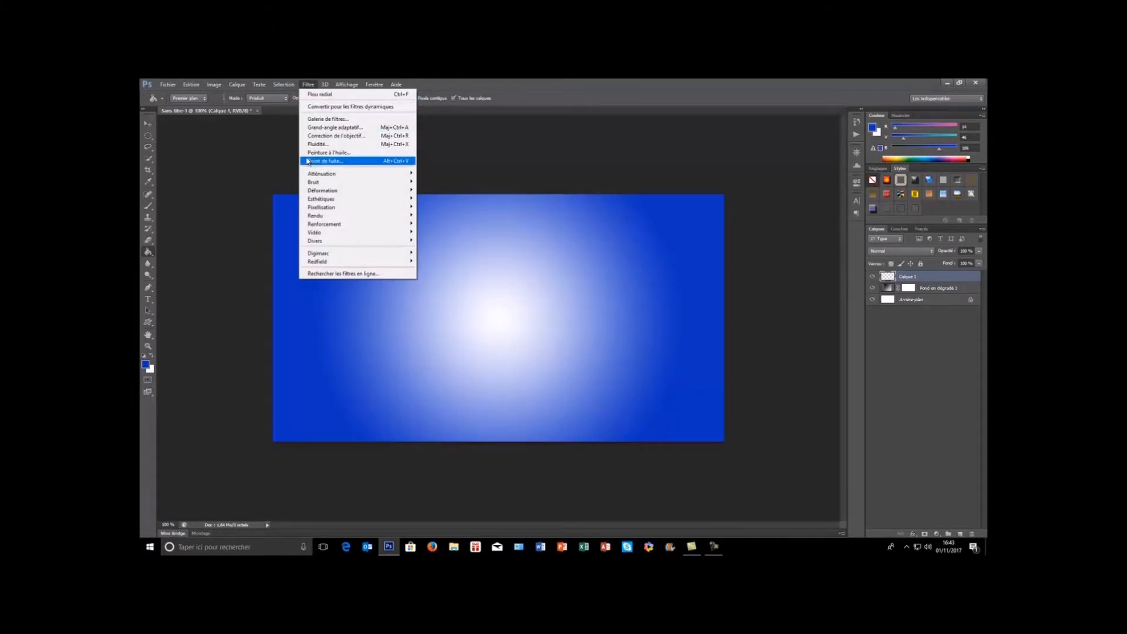
left_click(496, 141)
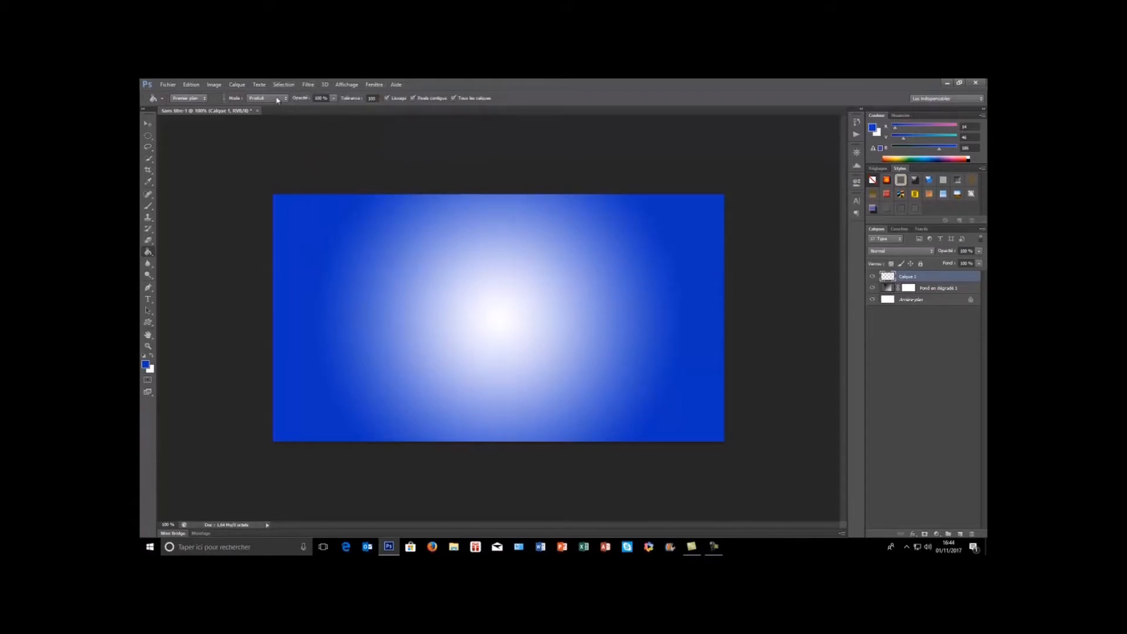
left_click(309, 84)
mouse_move(327, 190)
mouse_move(328, 215)
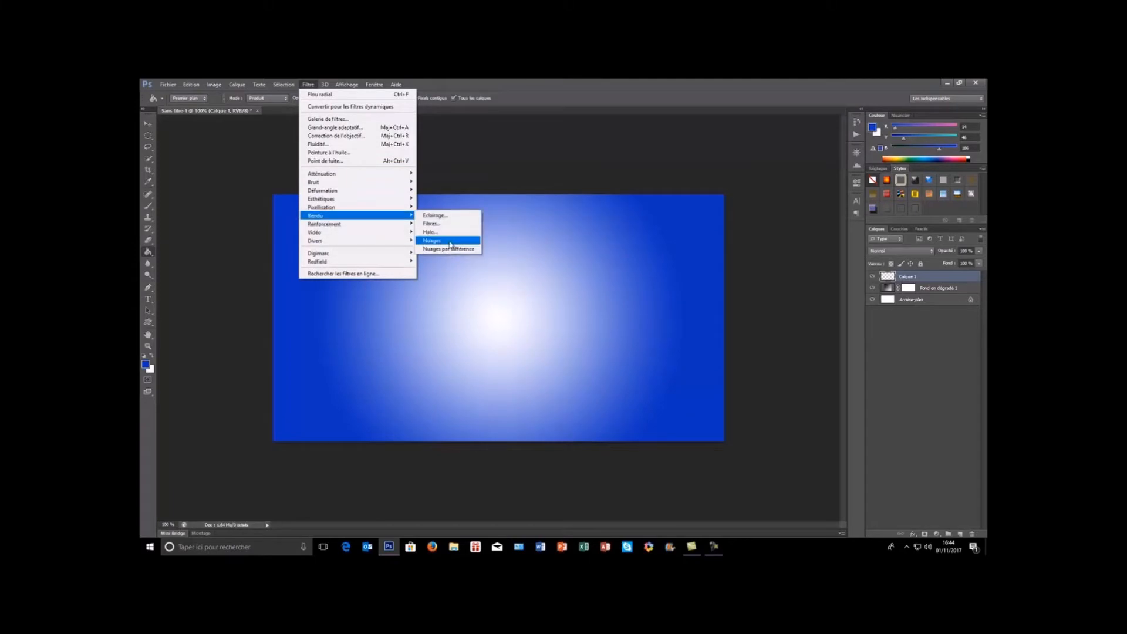
left_click(452, 241)
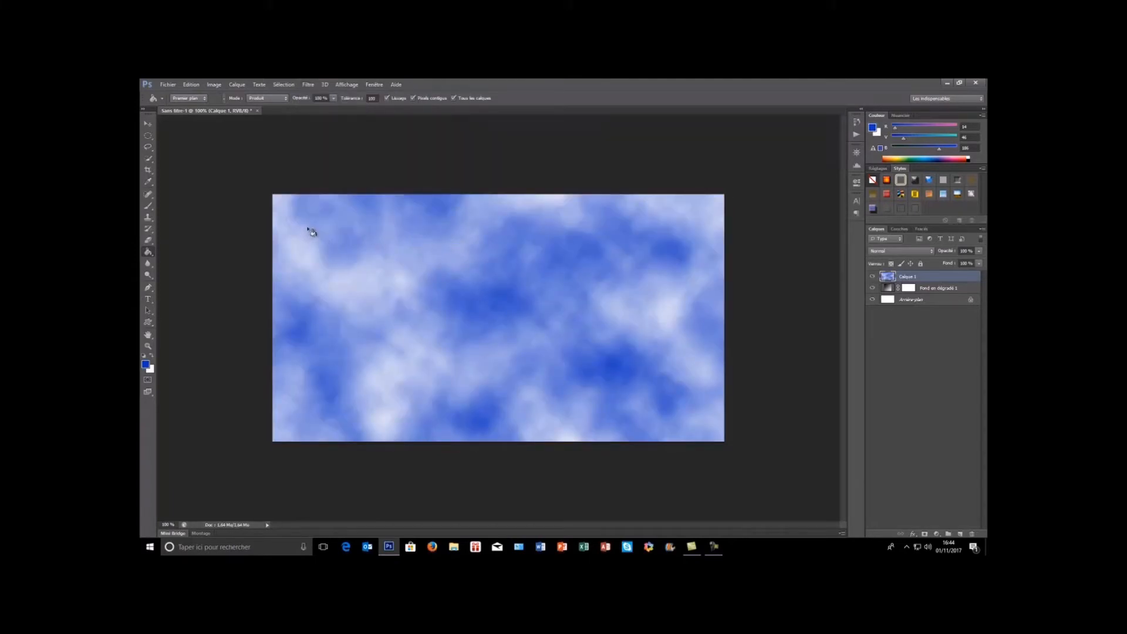
Apply a Radial Blur (Flou radial) to the clouds layer in Zoom mode with Superior quality.
left_click(309, 86)
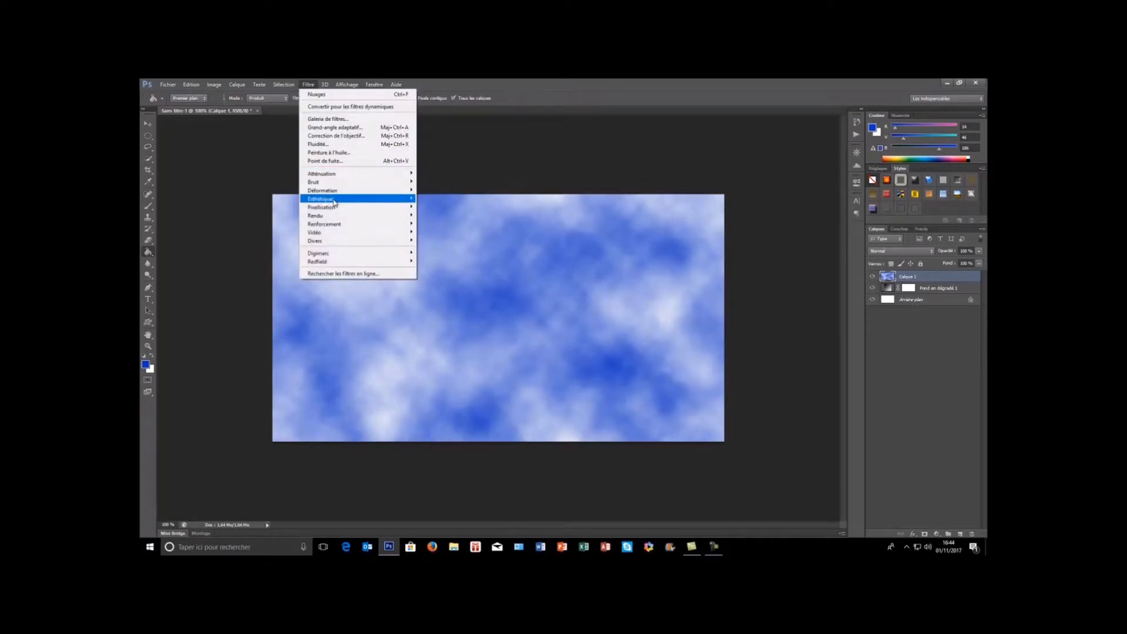
mouse_move(330, 175)
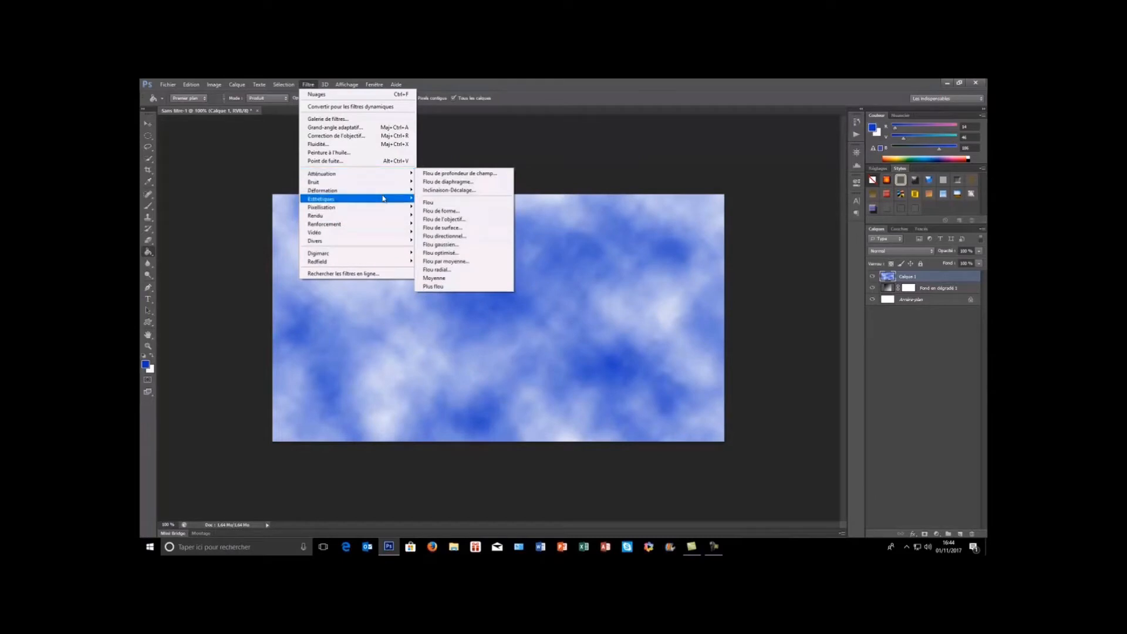
left_click(436, 269)
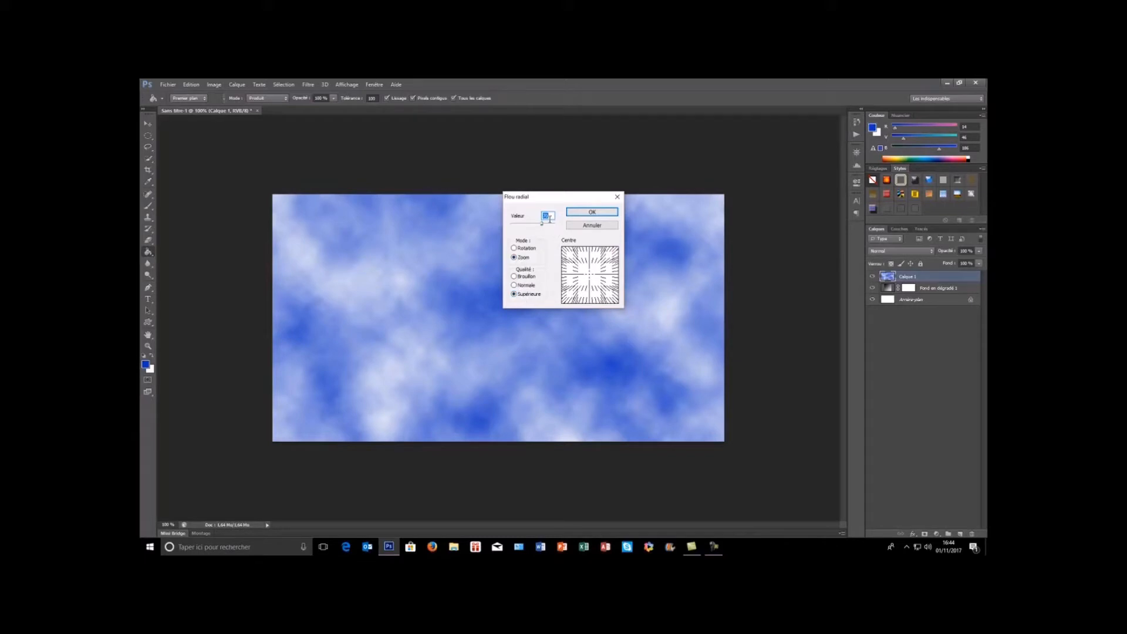
left_click(603, 212)
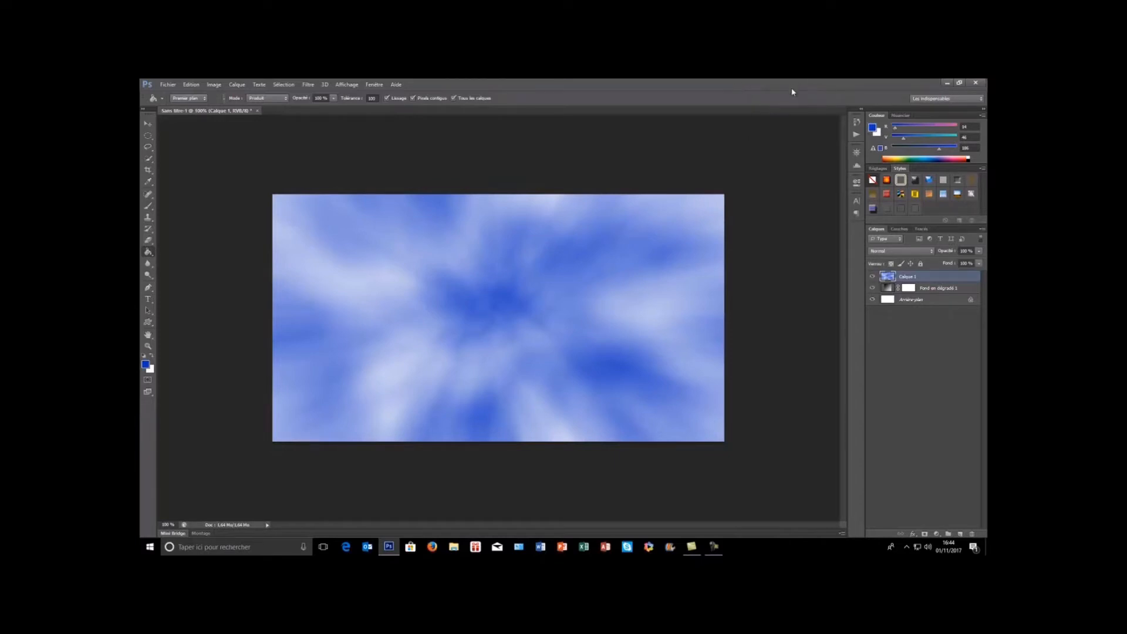
Add an empty layer on top and place the image "tour de controle" directly above the blurred clouds layer.
left_click(960, 535)
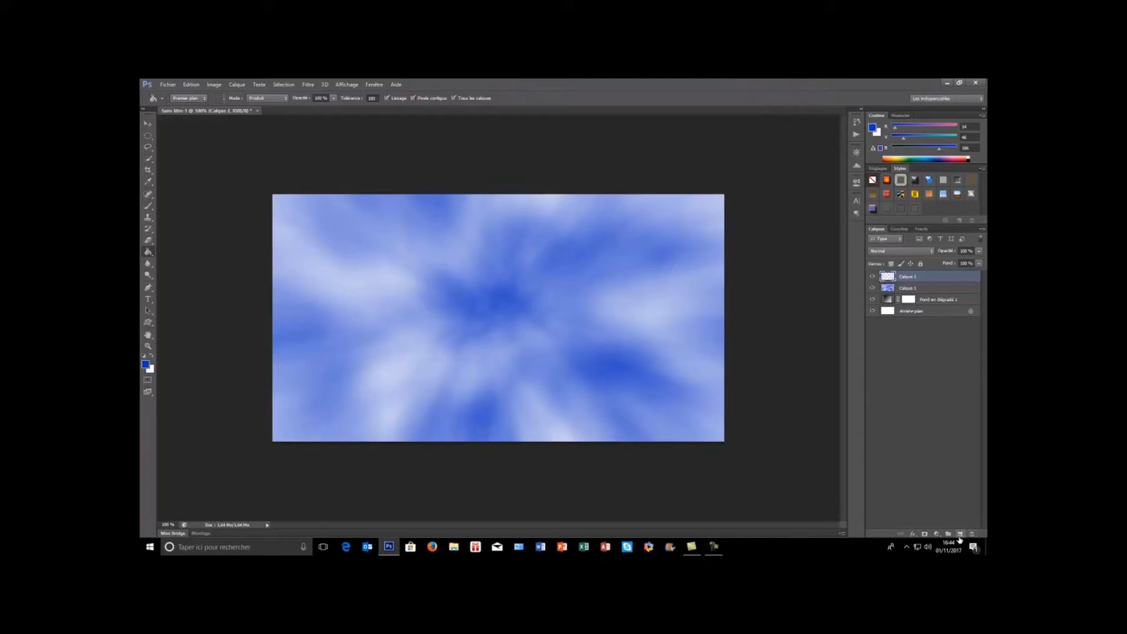
left_click(896, 288)
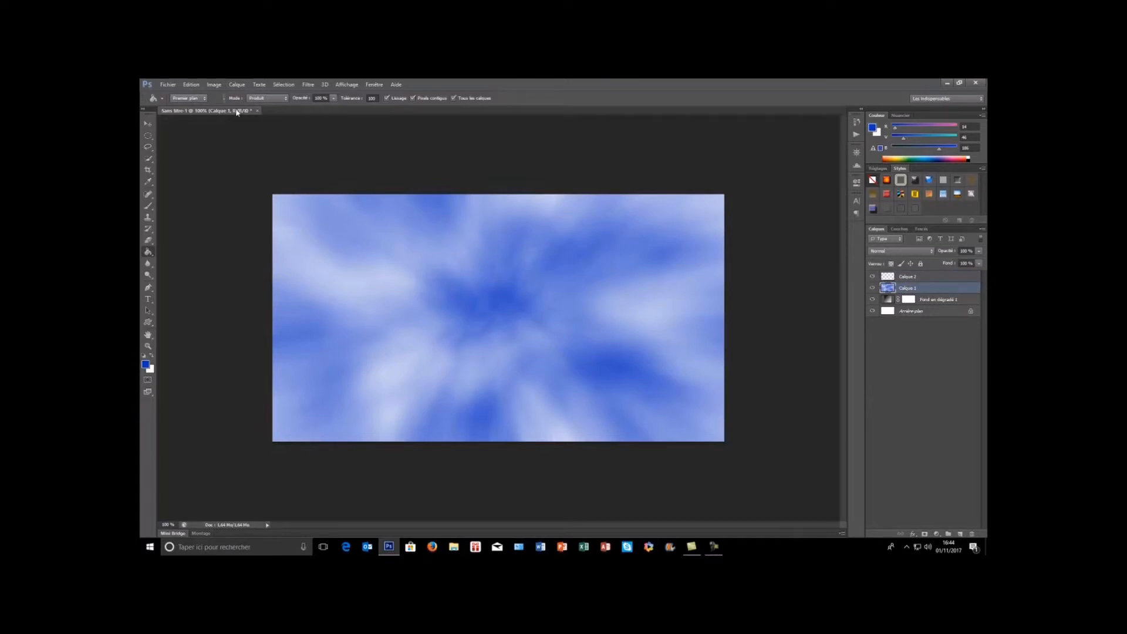
left_click(168, 85)
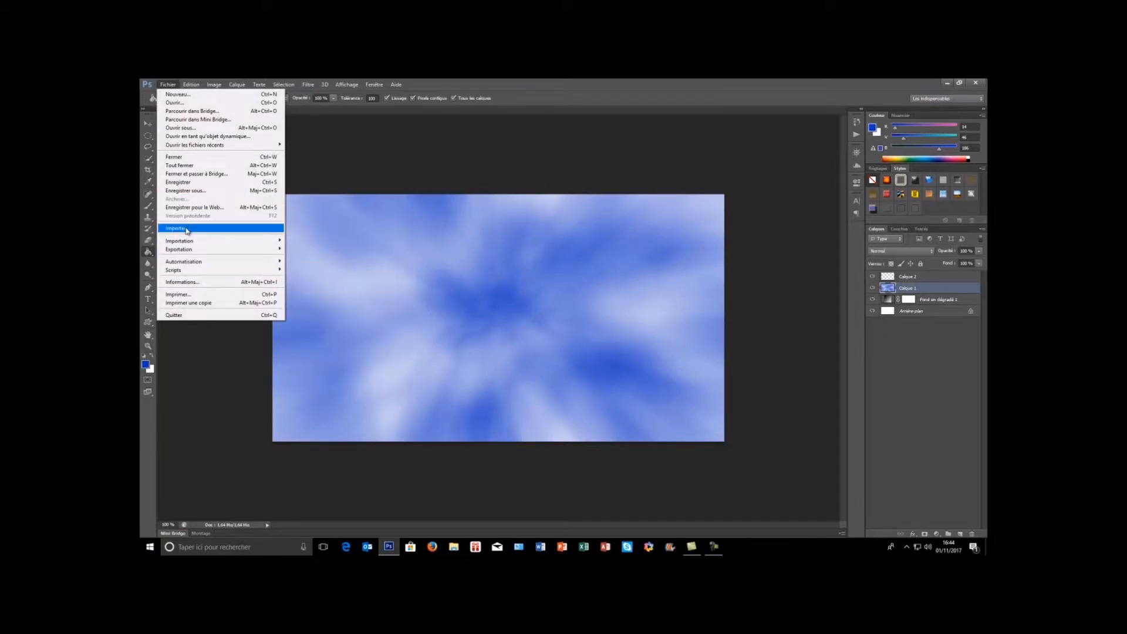
left_click(196, 229)
left_click(646, 212)
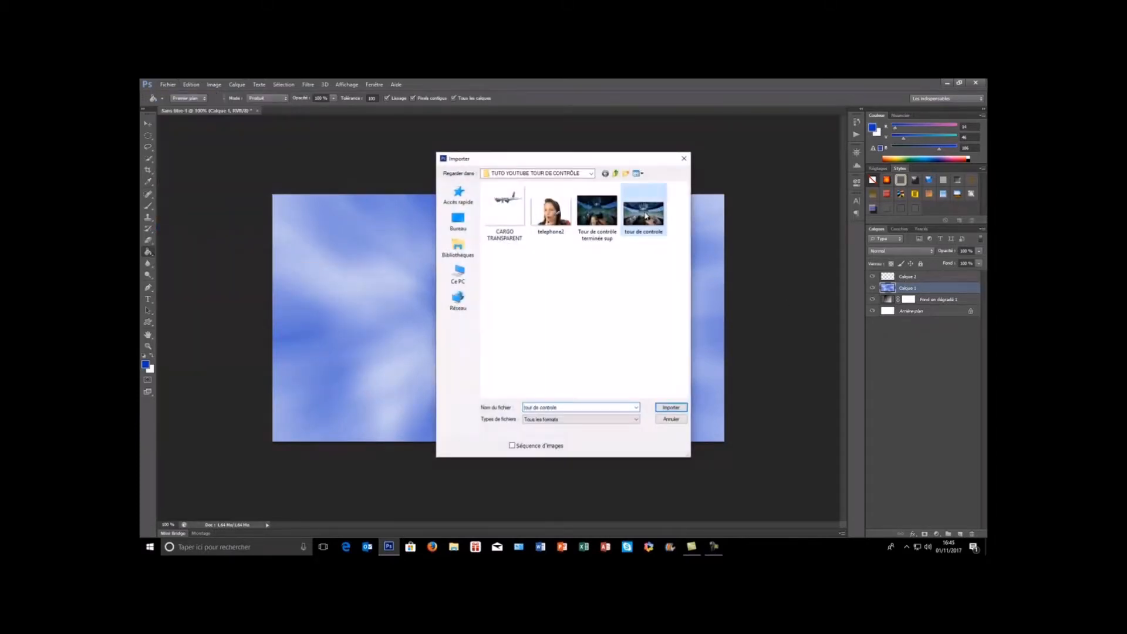
left_click(671, 407)
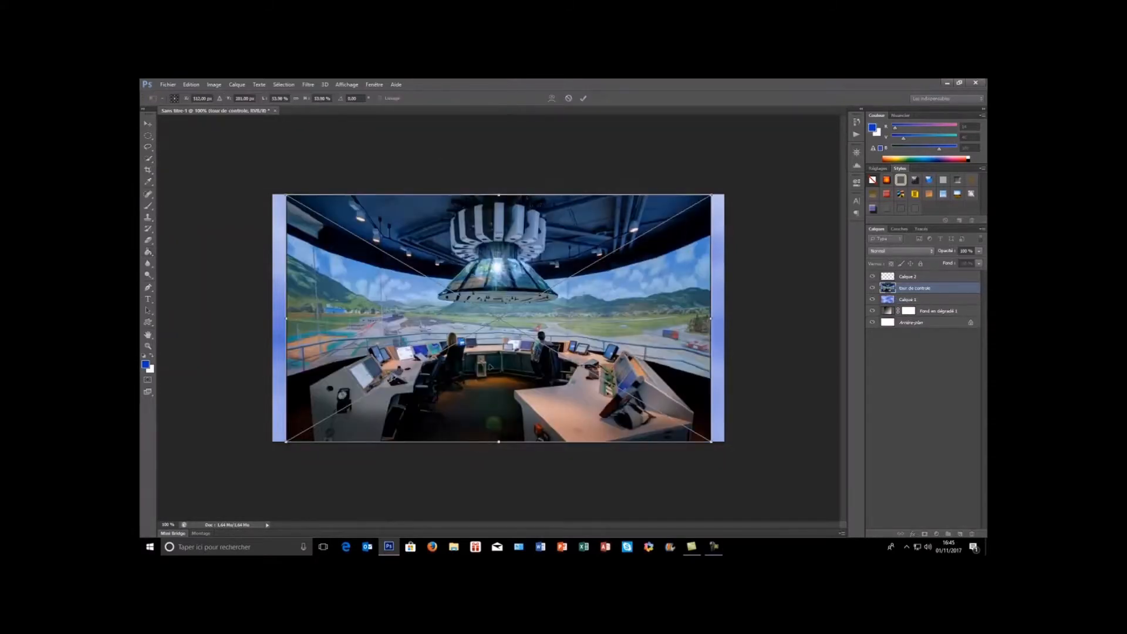
Stretch the placed control tower image to the full canvas width and set its blending mode to Produit.
left_click_drag(285, 319, 271, 319)
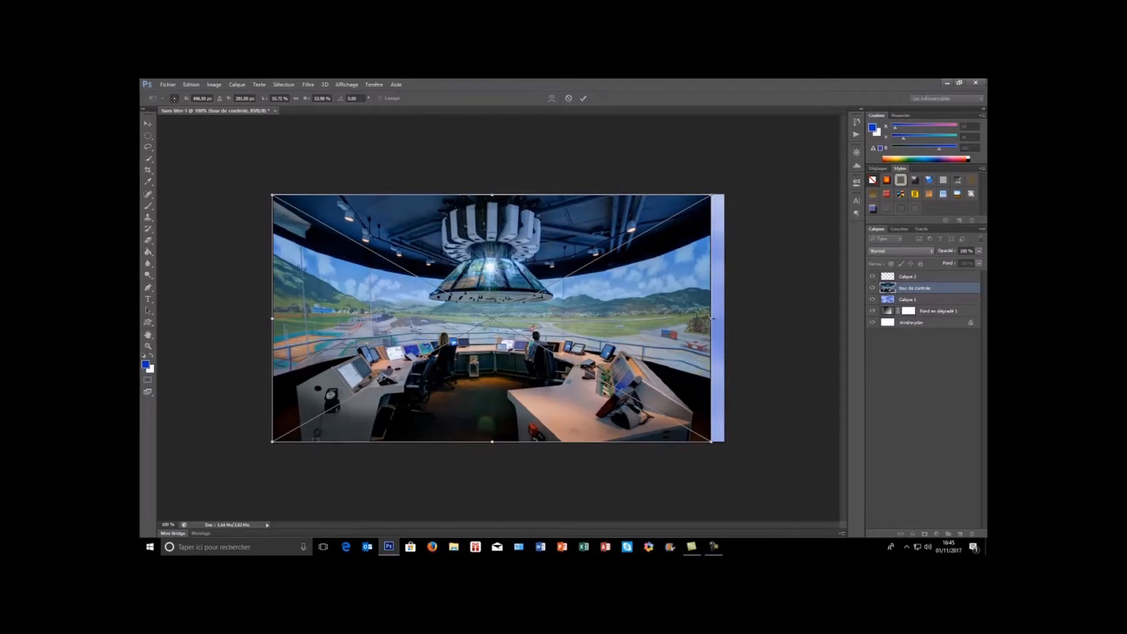
left_click_drag(712, 319, 741, 308)
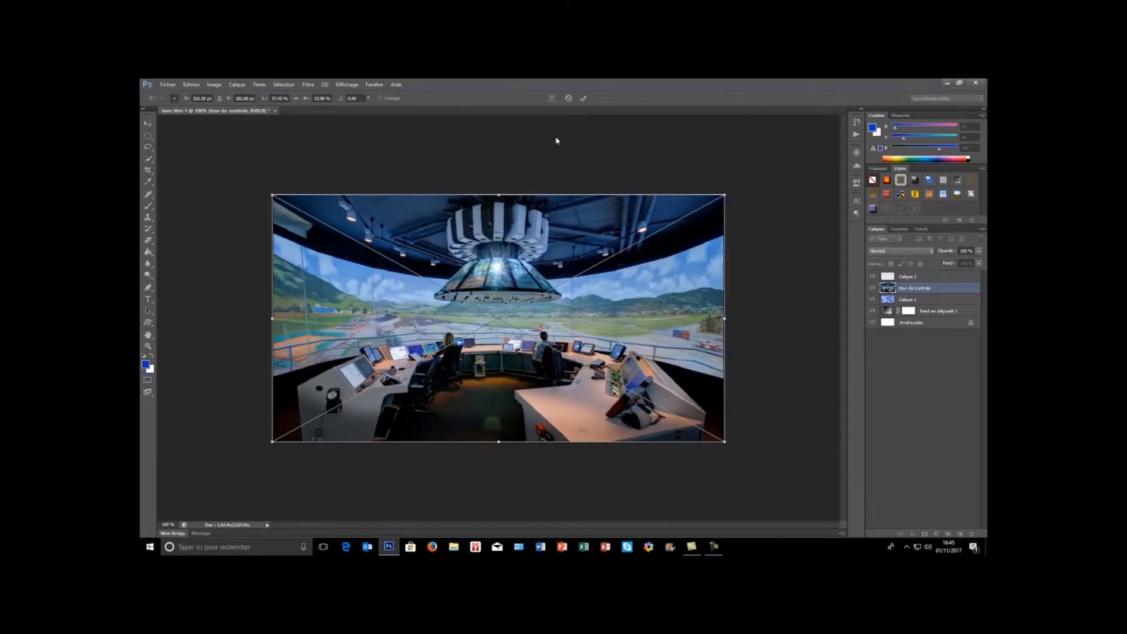
left_click(583, 98)
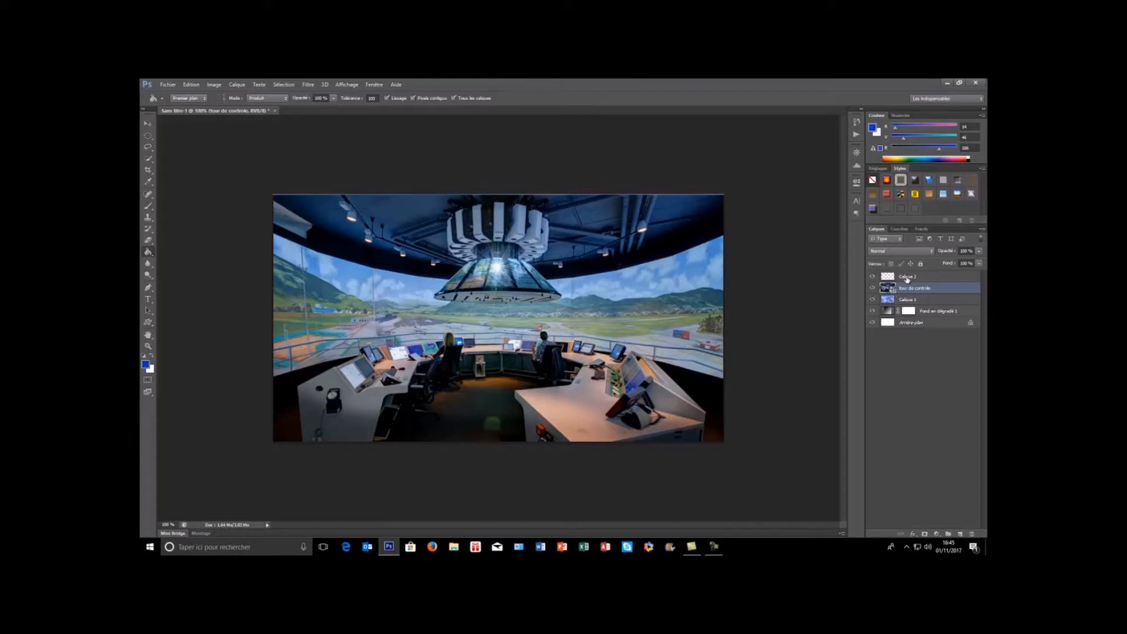
left_click(924, 251)
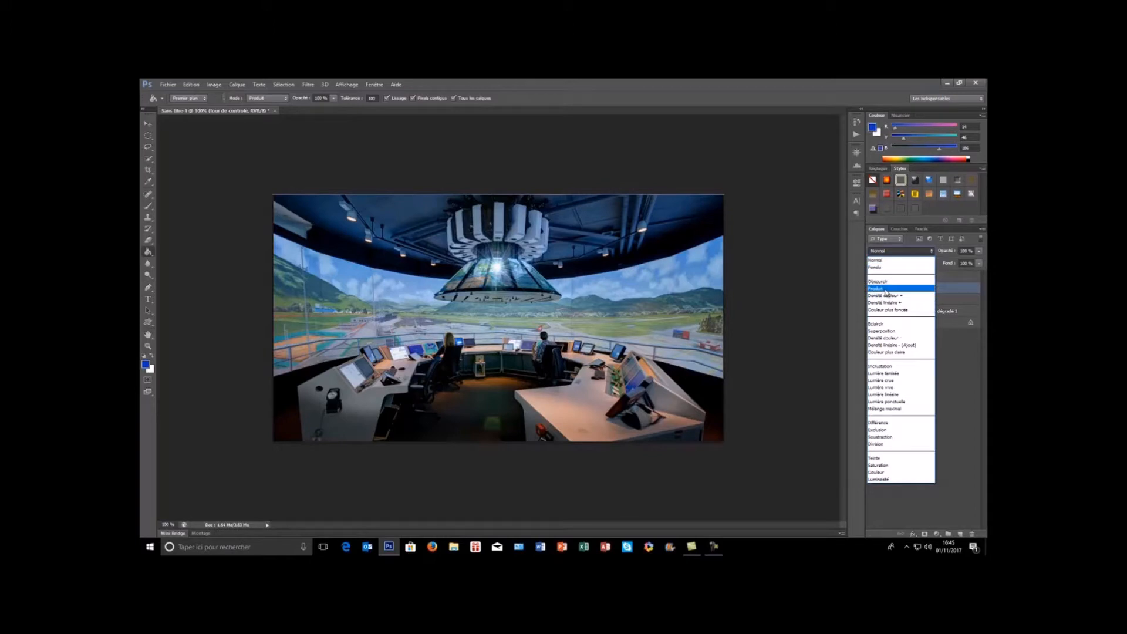
left_click(884, 289)
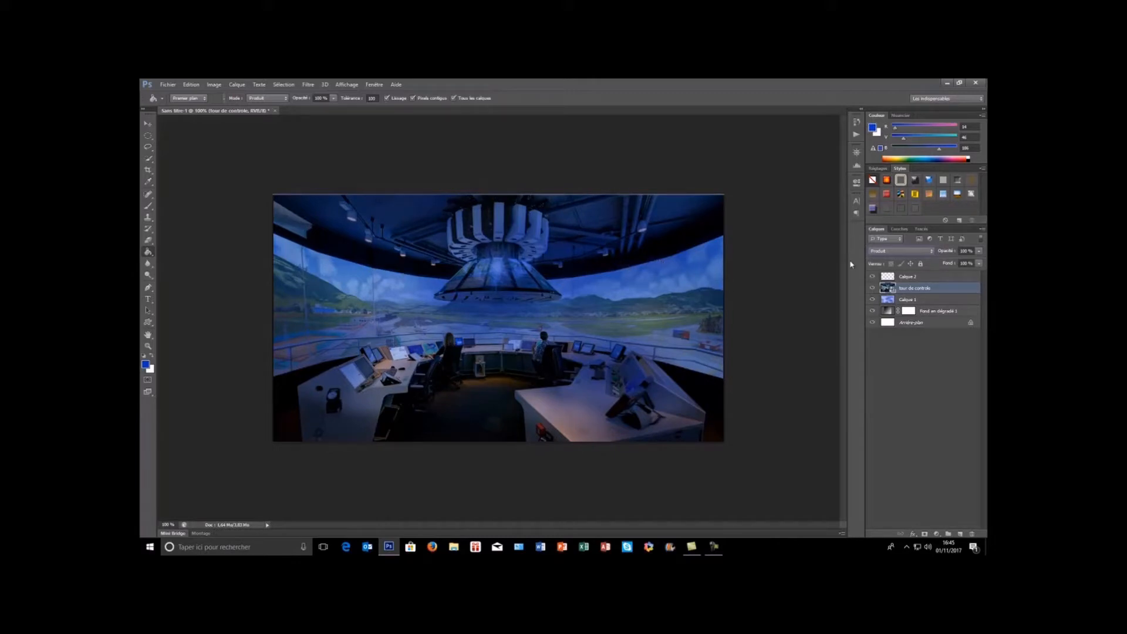
Rasterize the "tour de controle" layer (Pixelliser le calque).
right_click(892, 289)
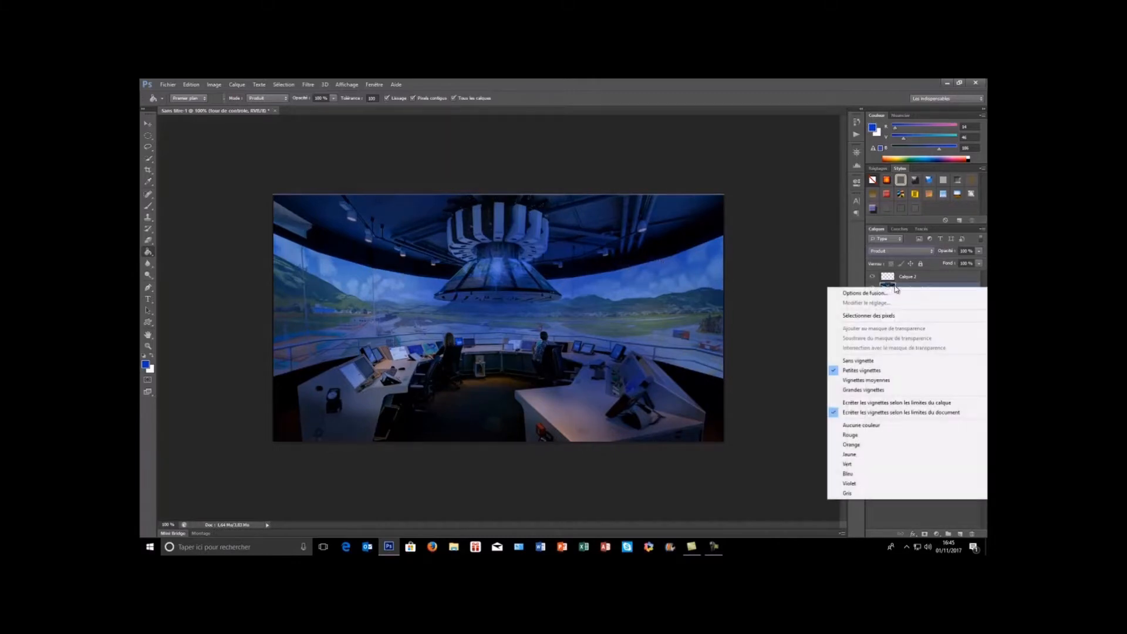
left_click(963, 282)
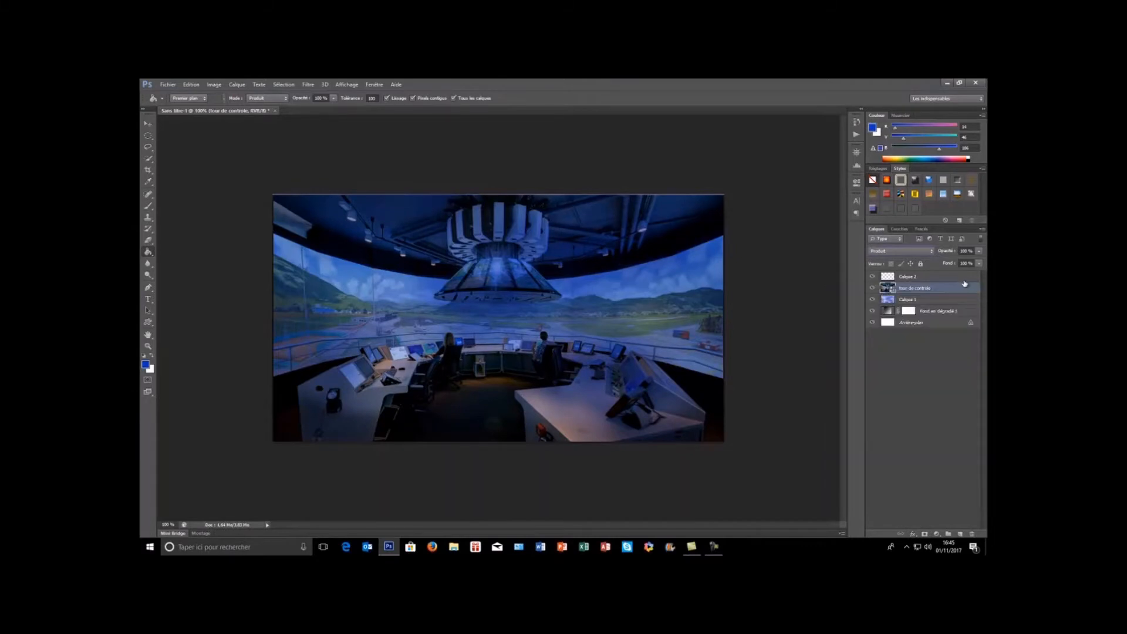
right_click(955, 288)
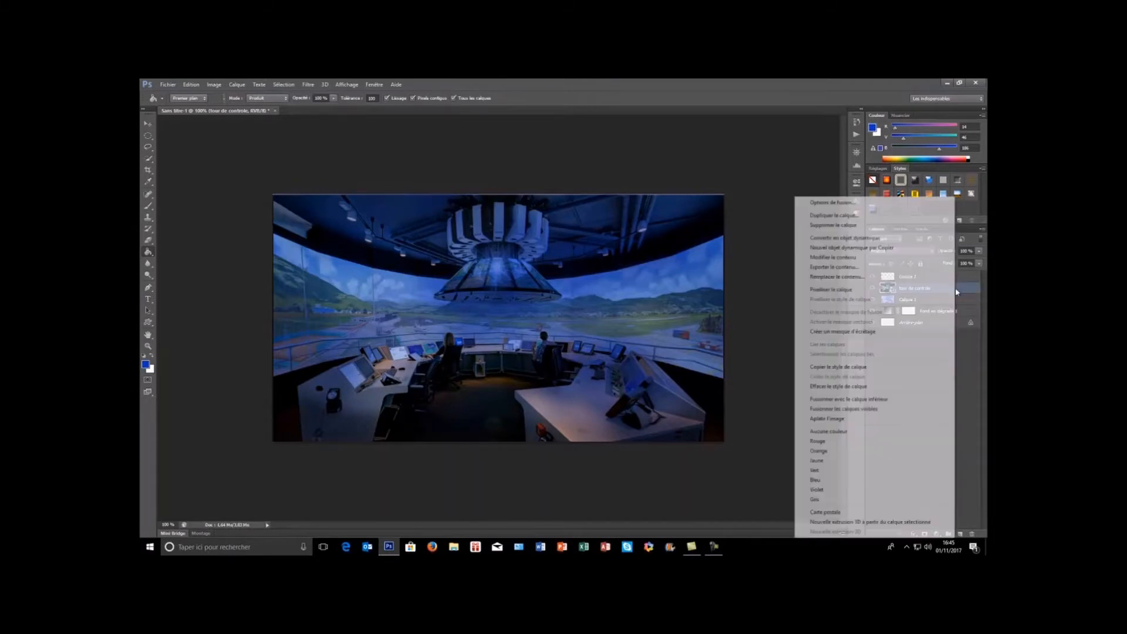
left_click(851, 289)
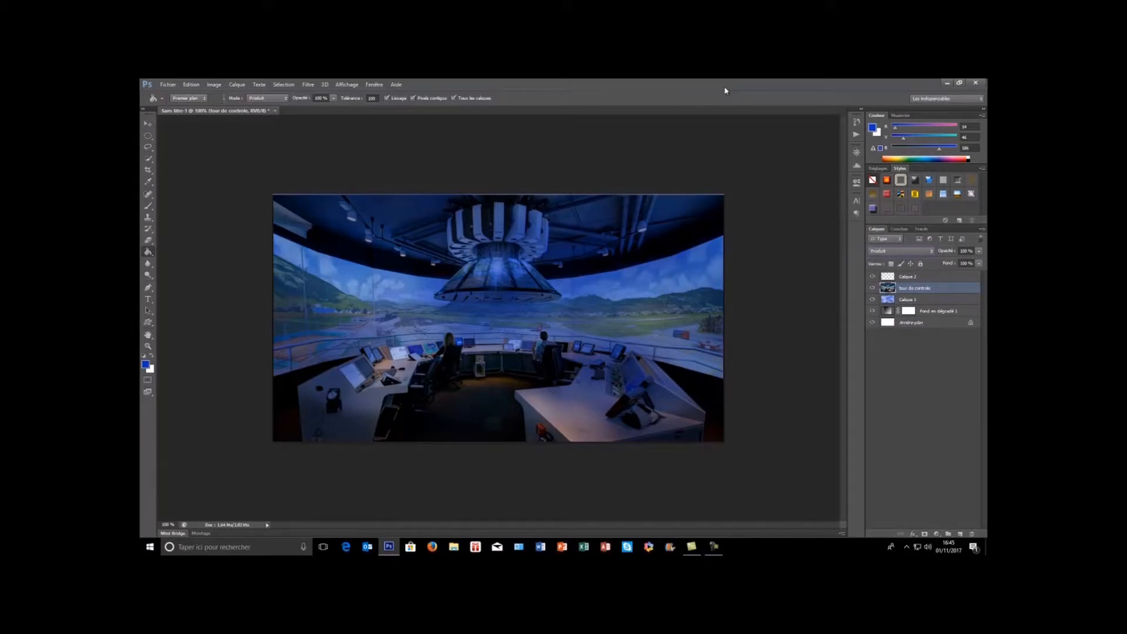
Add a new layer above the control tower image and draw a circular selection over the hills at the panorama's left end.
left_click(961, 534)
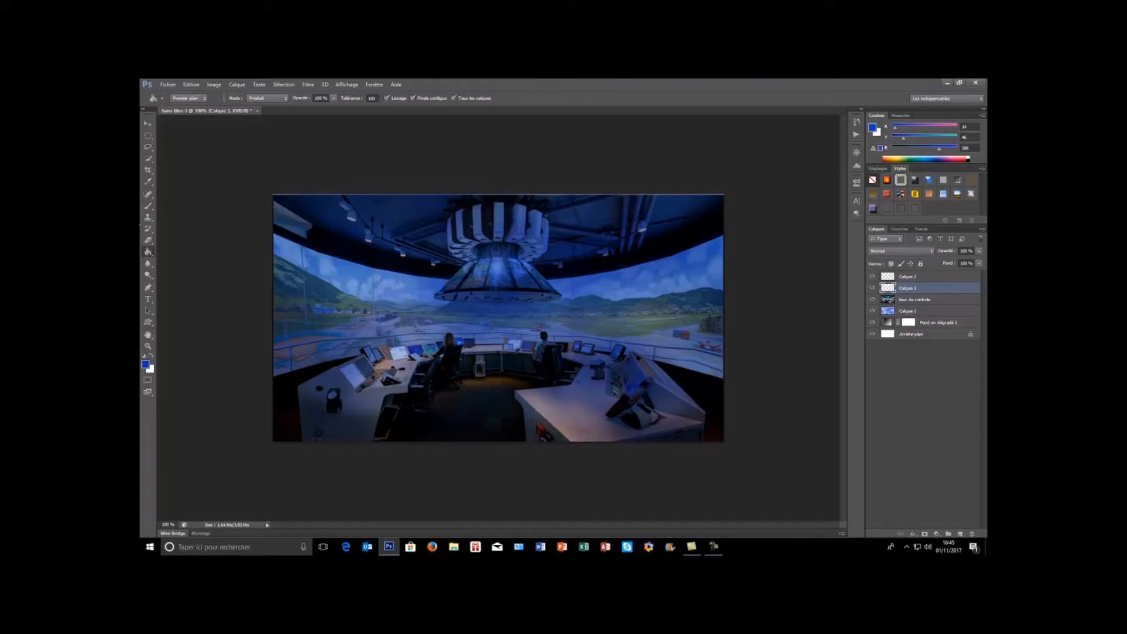
left_click(148, 135)
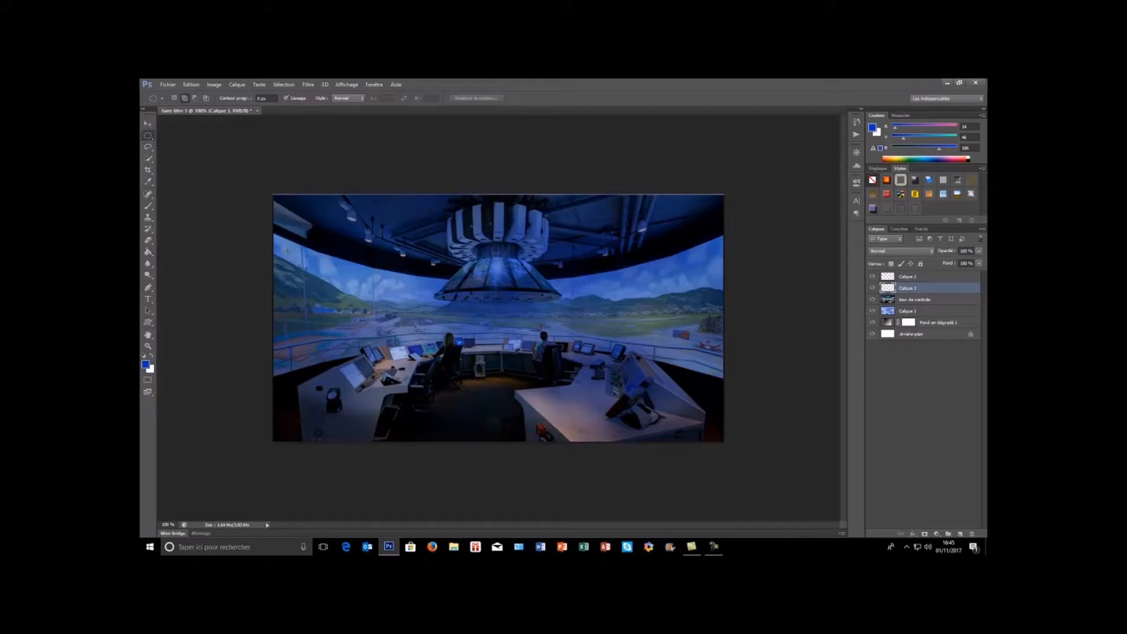
left_click_drag(286, 251, 378, 336)
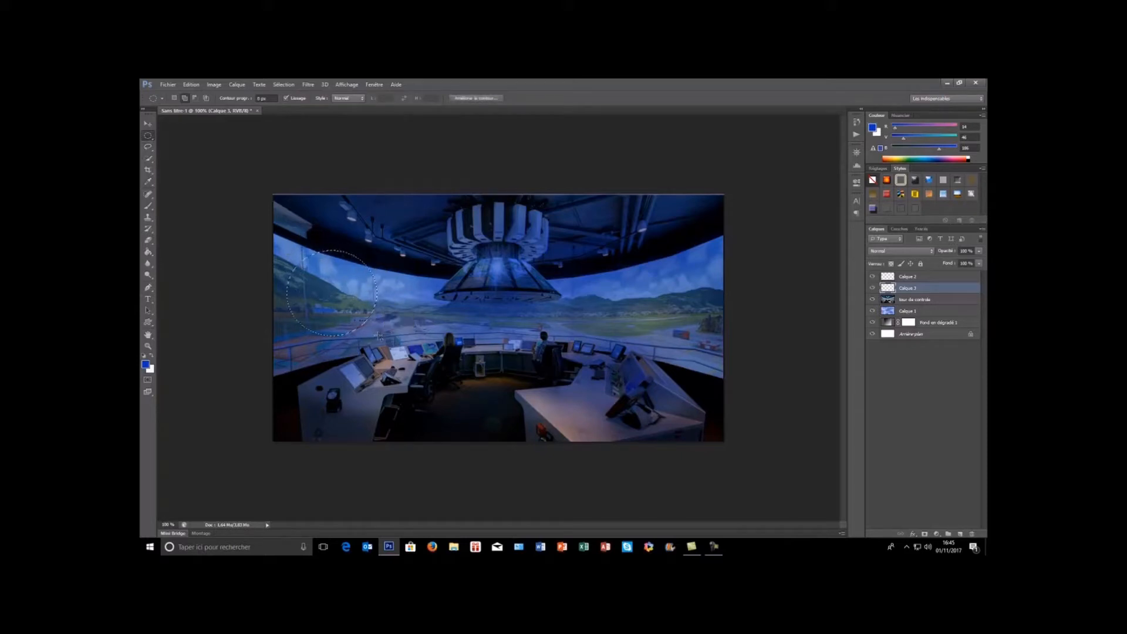
Choose a bright green foreground colour and fill the circular selection with the Paint Bucket.
left_click(146, 364)
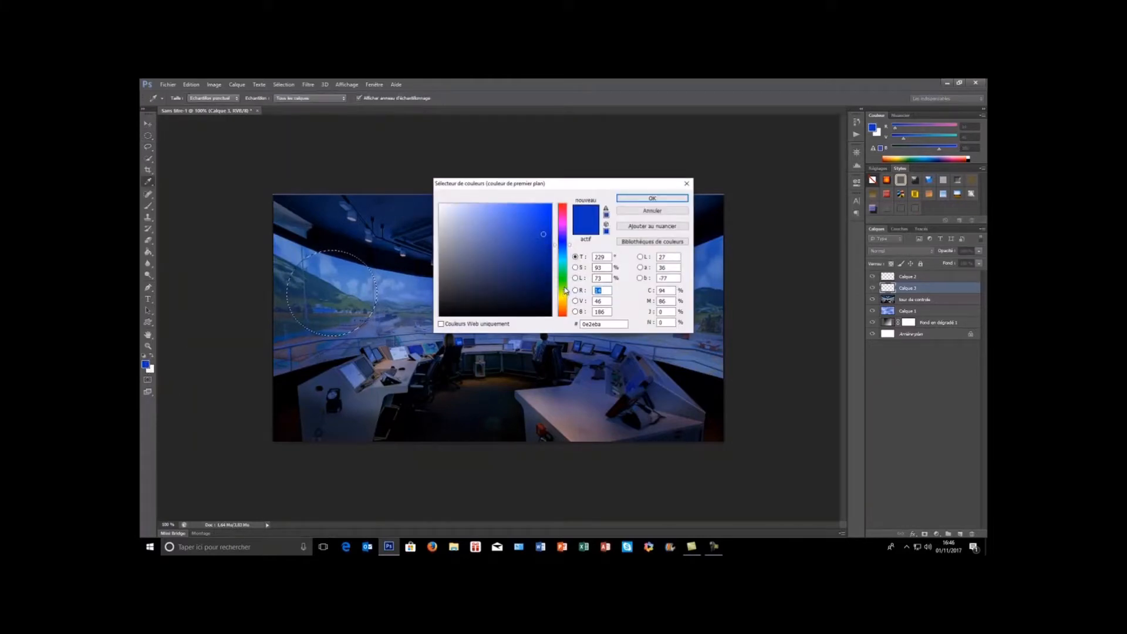
left_click(562, 287)
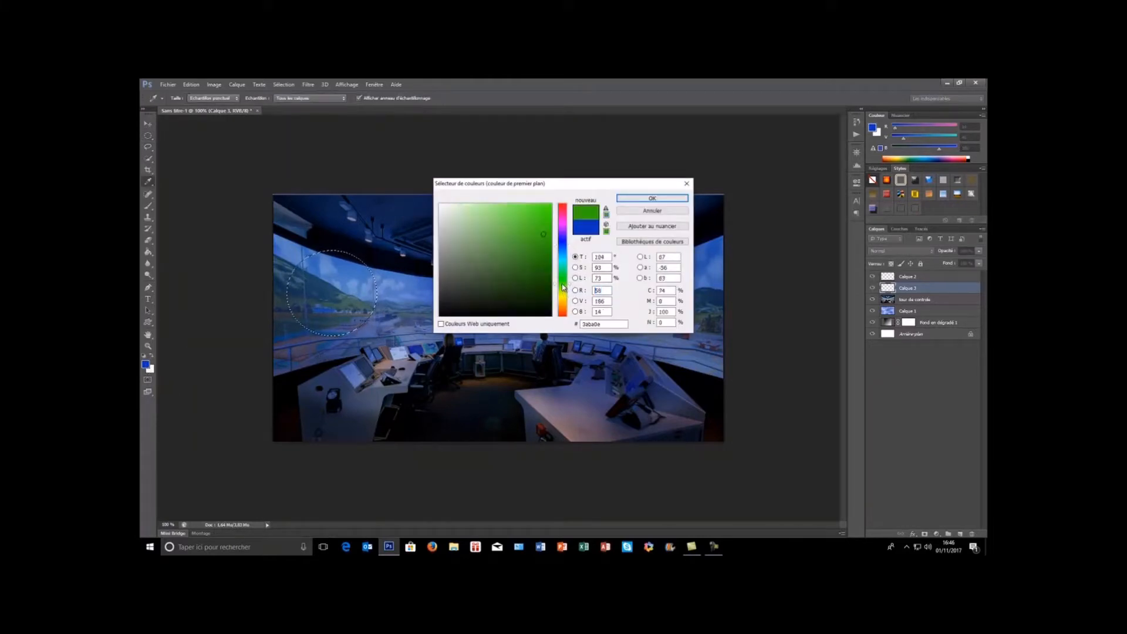
left_click(545, 223)
left_click(640, 199)
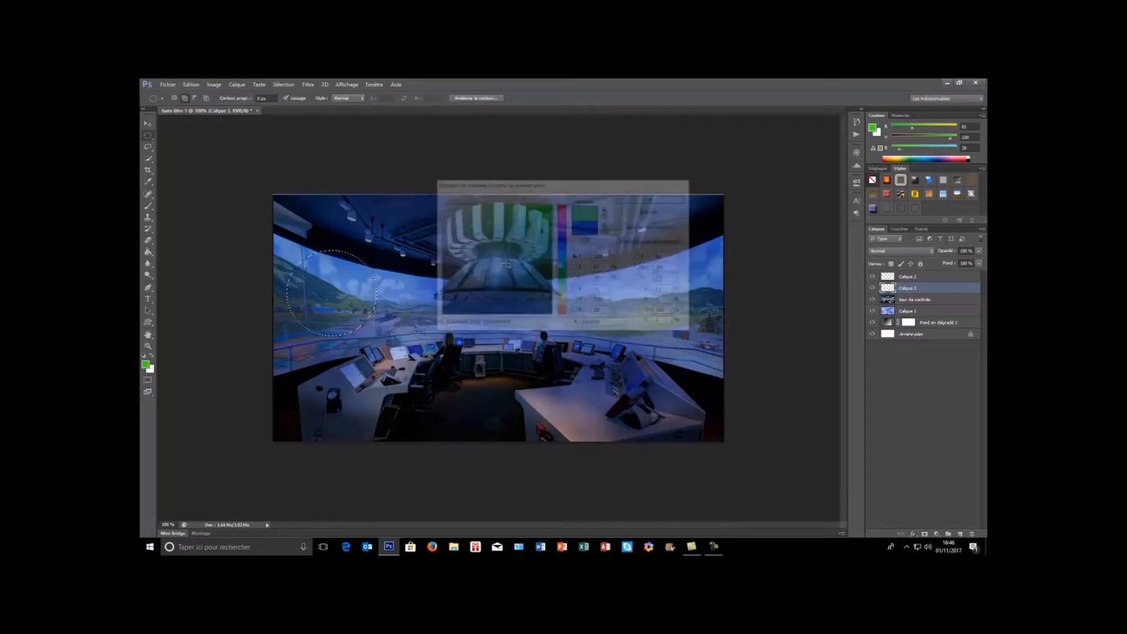
left_click(148, 252)
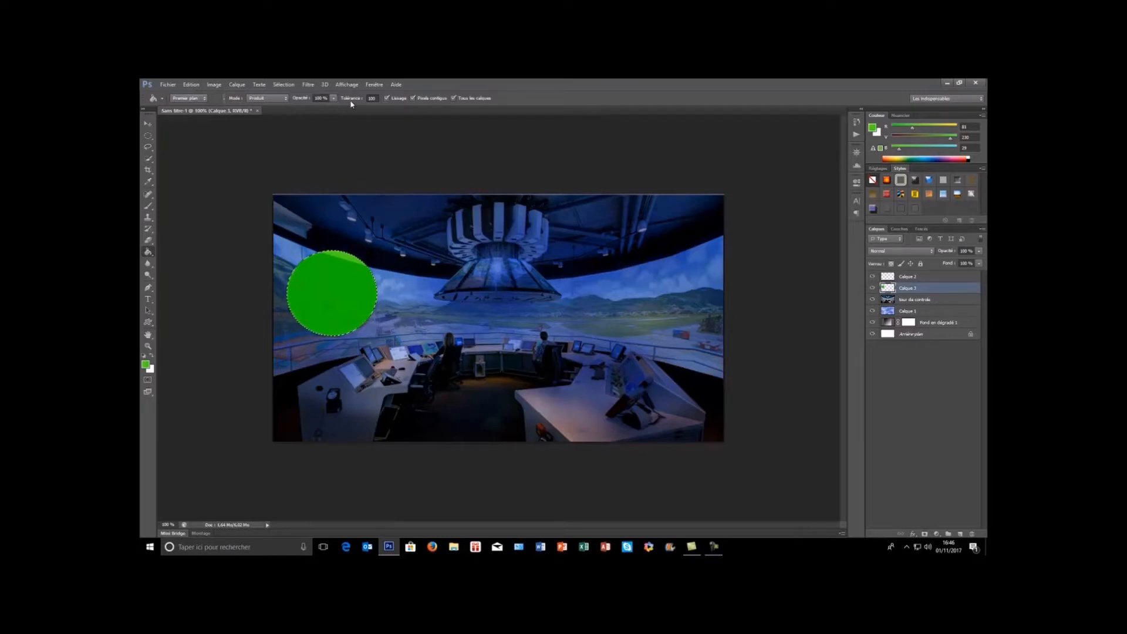
Contract the circular selection (Contracter) and clear the green inside it to leave a ring.
left_click(285, 85)
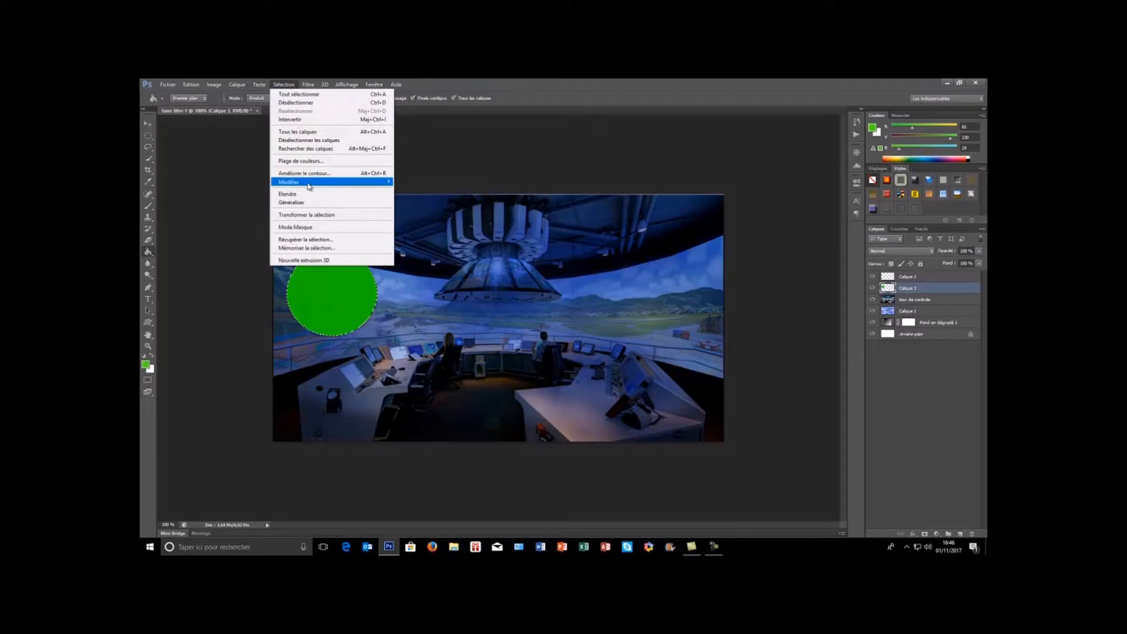
mouse_move(309, 183)
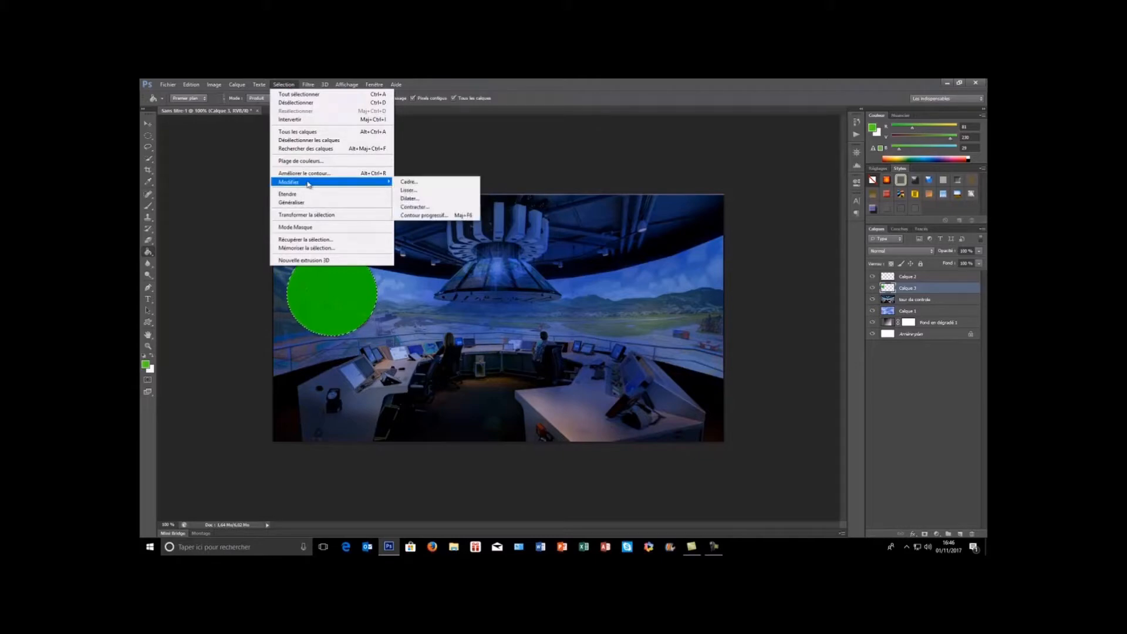
left_click(451, 207)
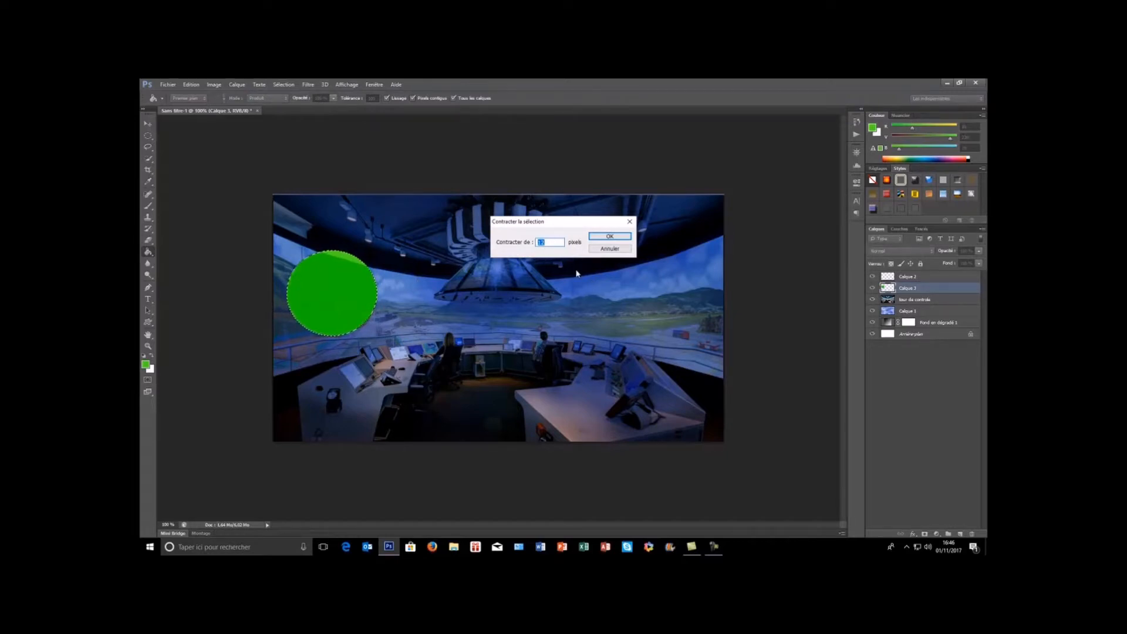
left_click(622, 237)
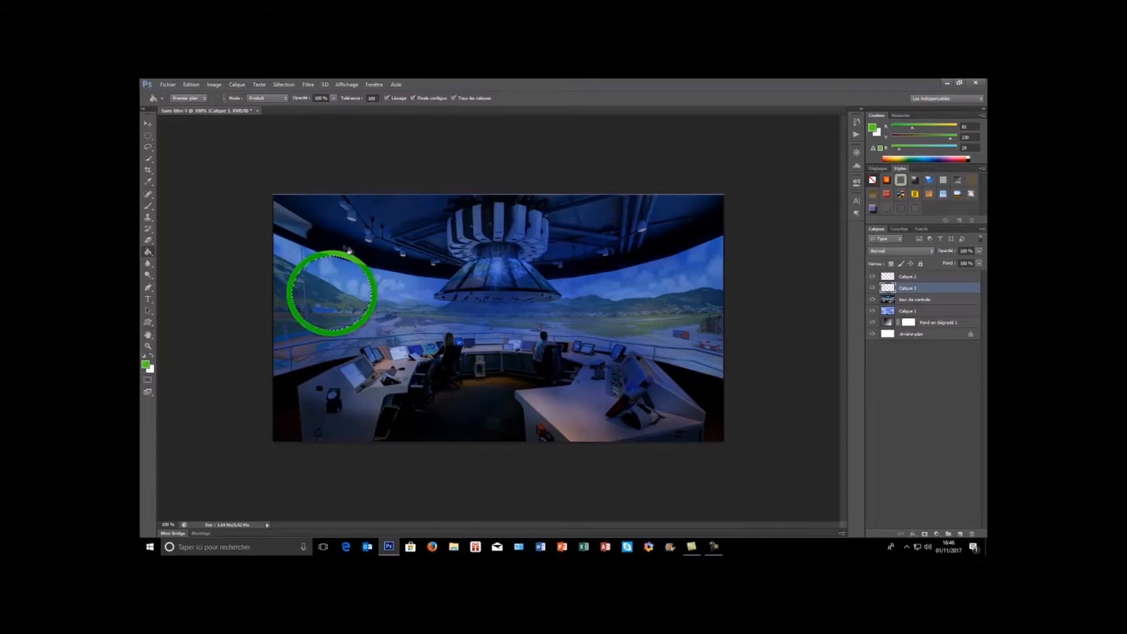
Contract the selection again inside the ring and fill it completely with green using the Paint Bucket.
left_click(286, 86)
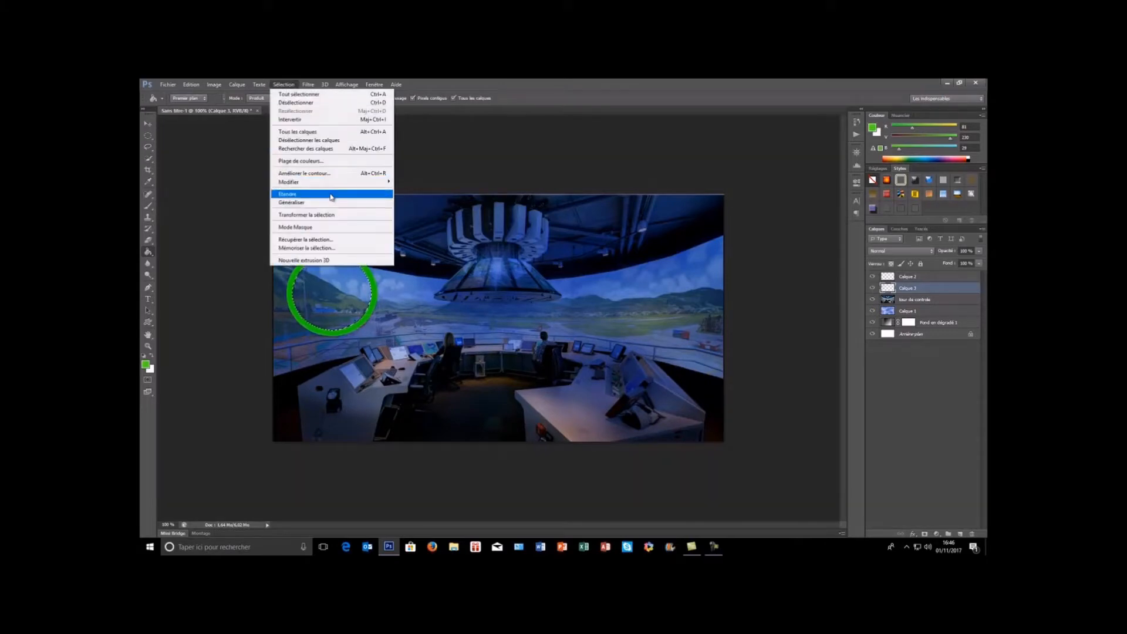
mouse_move(321, 184)
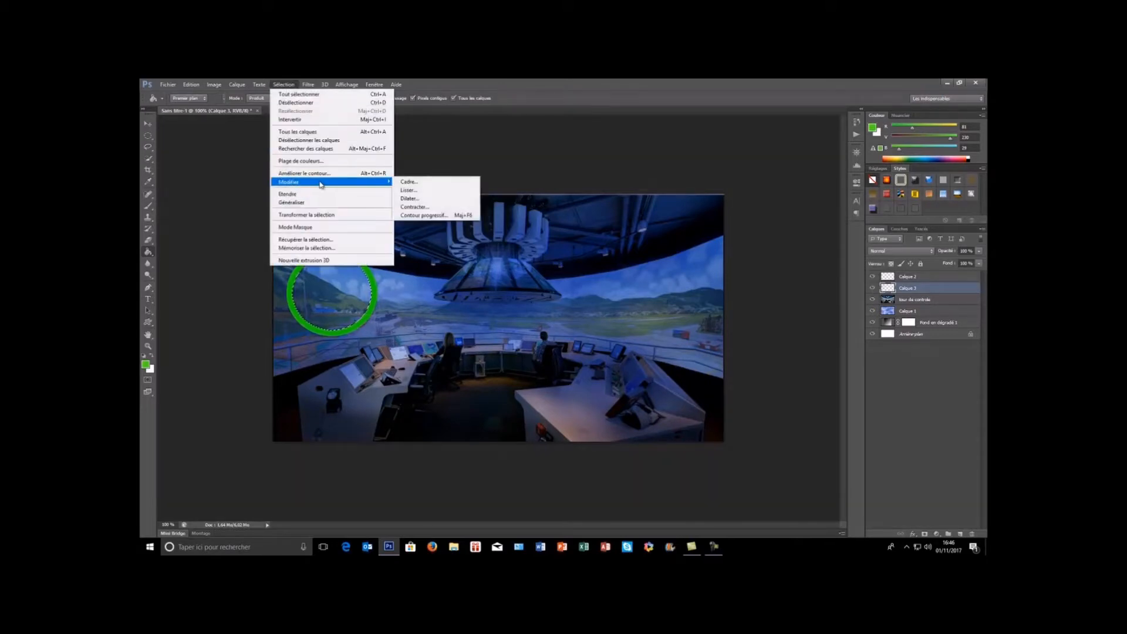
left_click(432, 209)
left_click(610, 236)
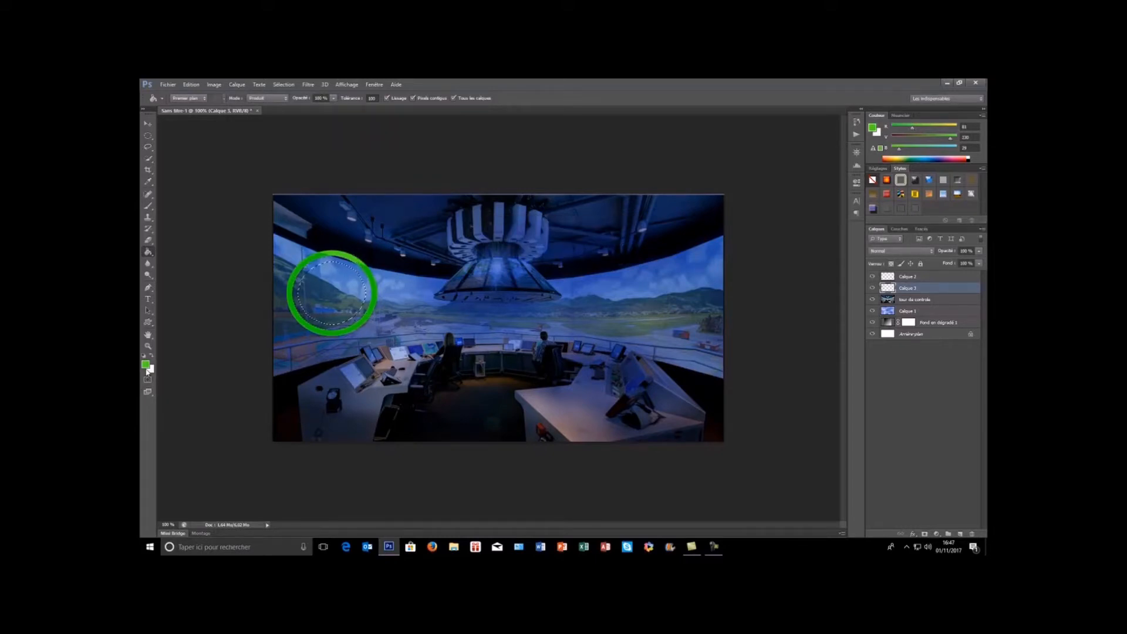
left_click(347, 282)
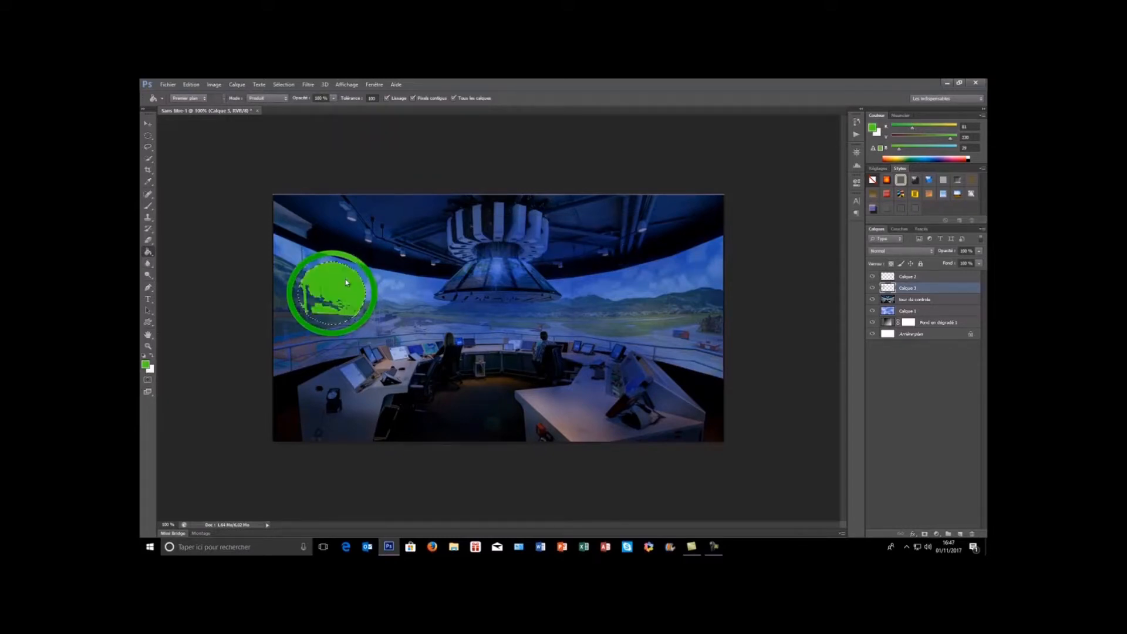
left_click(322, 305)
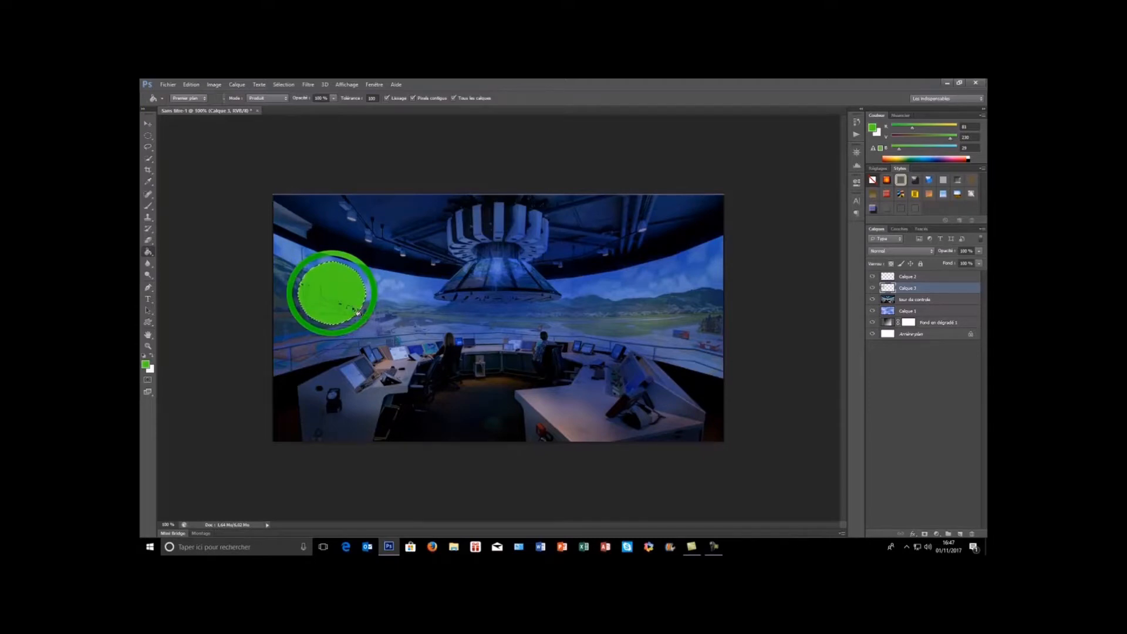
left_click(344, 308)
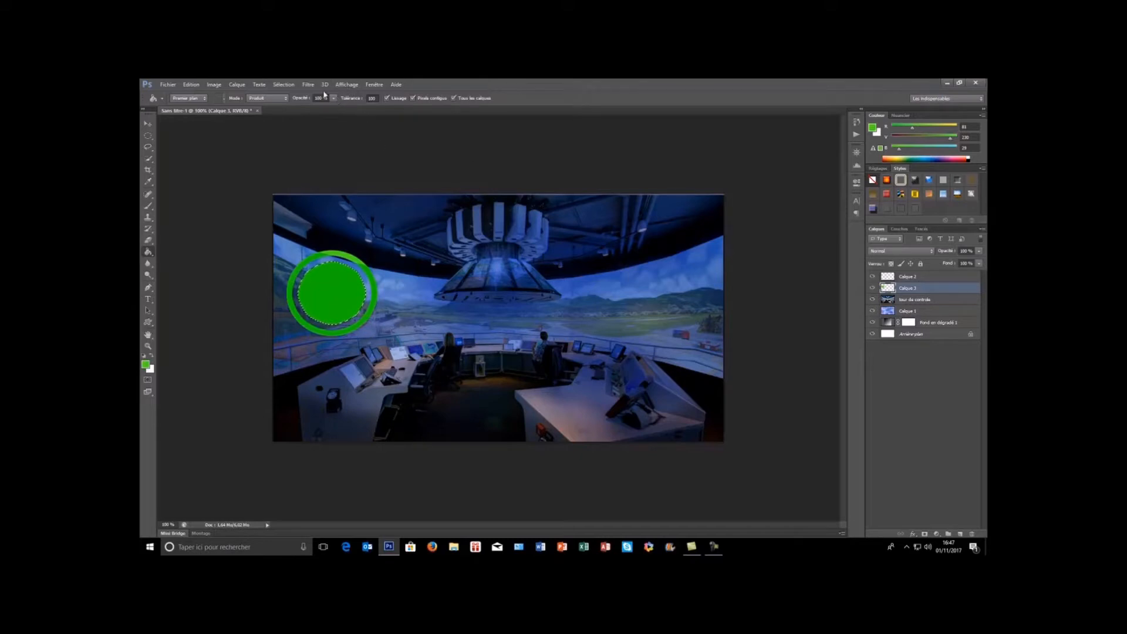
Contract the selection once more within the inner green disc.
left_click(284, 85)
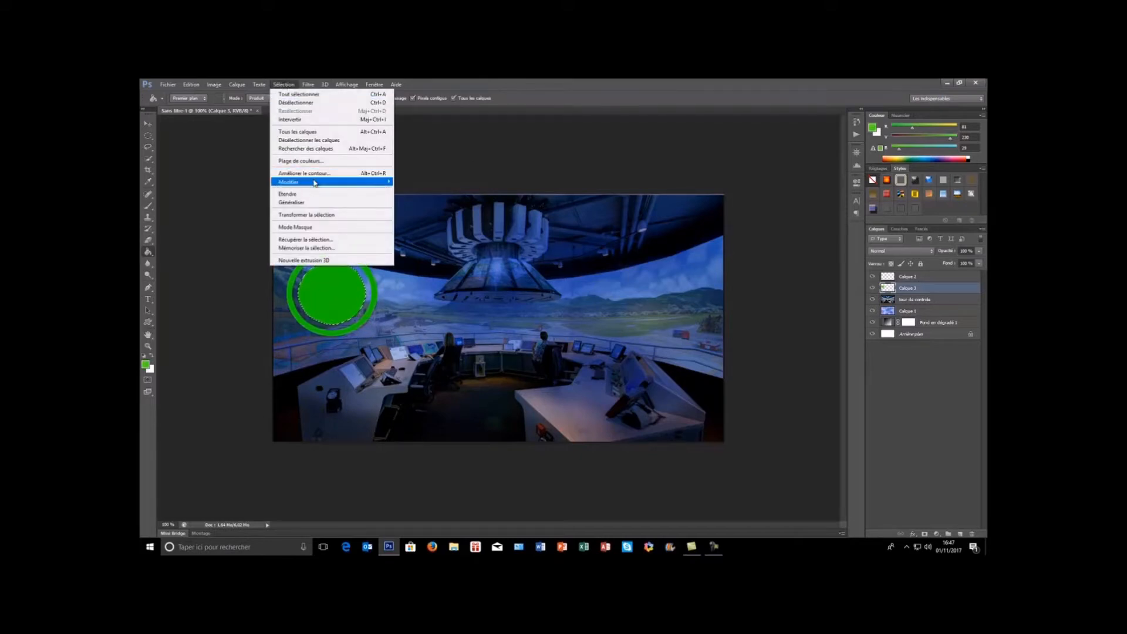
mouse_move(306, 183)
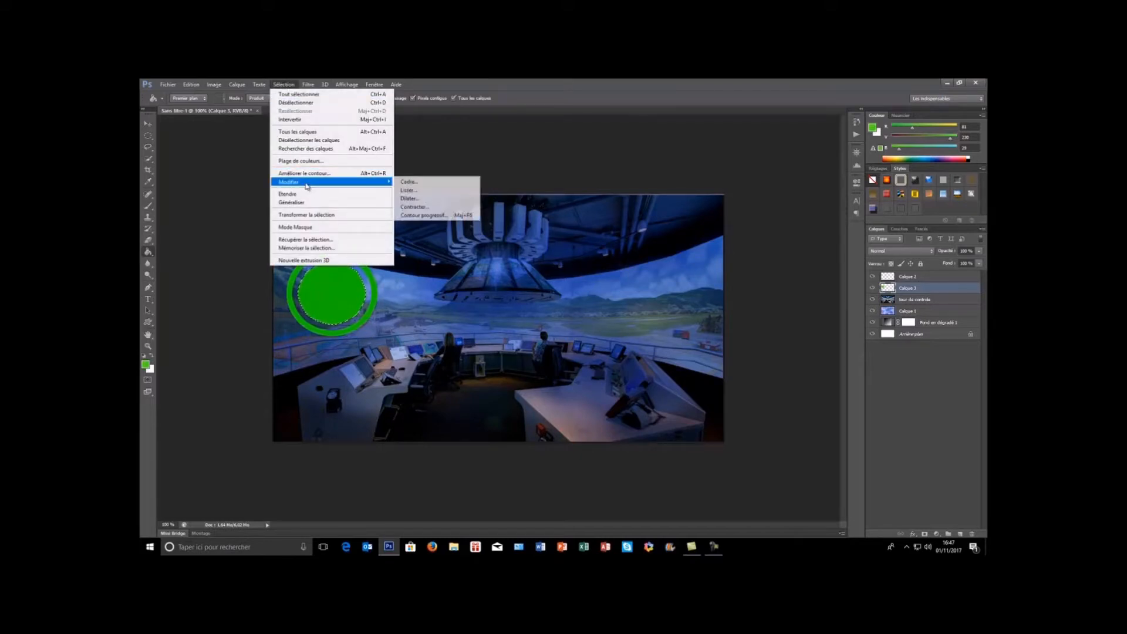
left_click(414, 207)
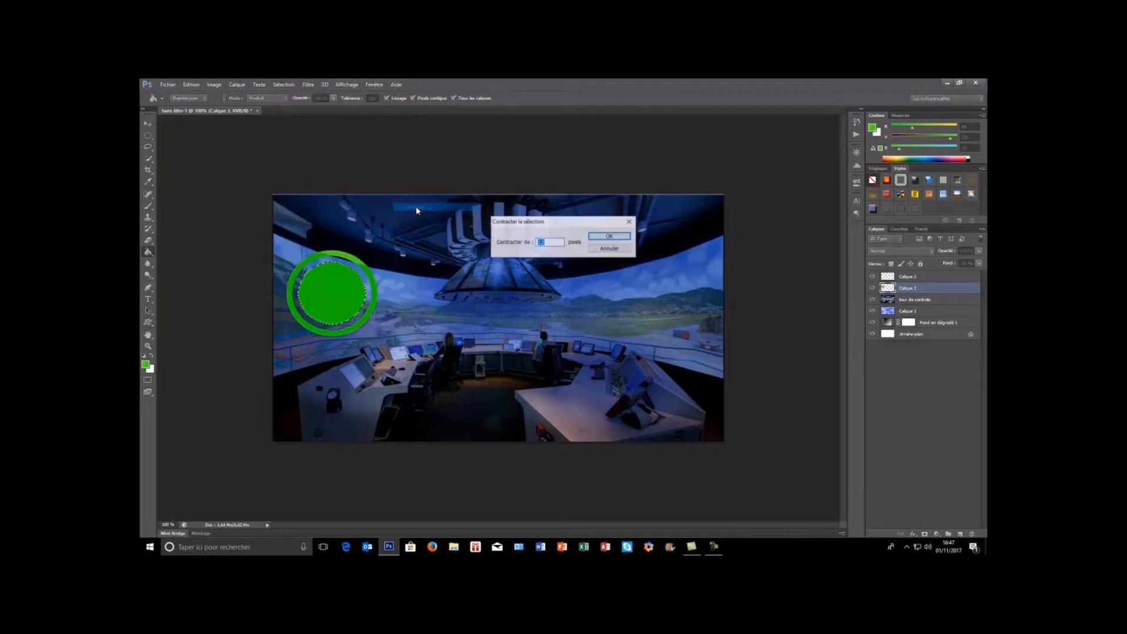
left_click(614, 237)
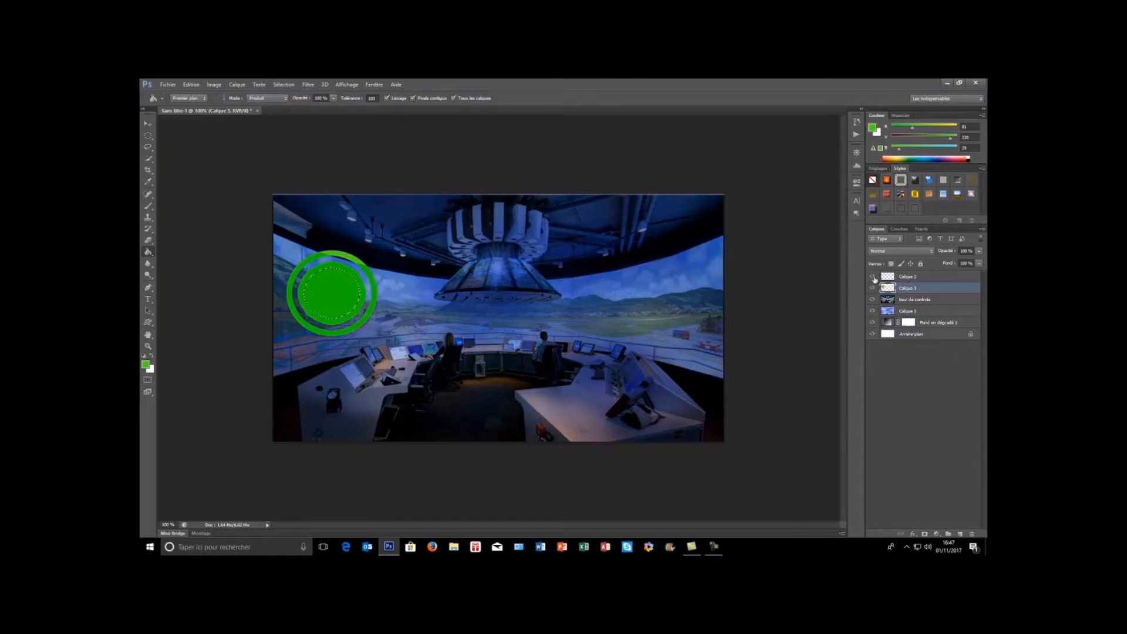
Replace the empty top layer with a new one and clear the selected area on Calque 3 to form a second ring.
left_click_drag(896, 276, 974, 534)
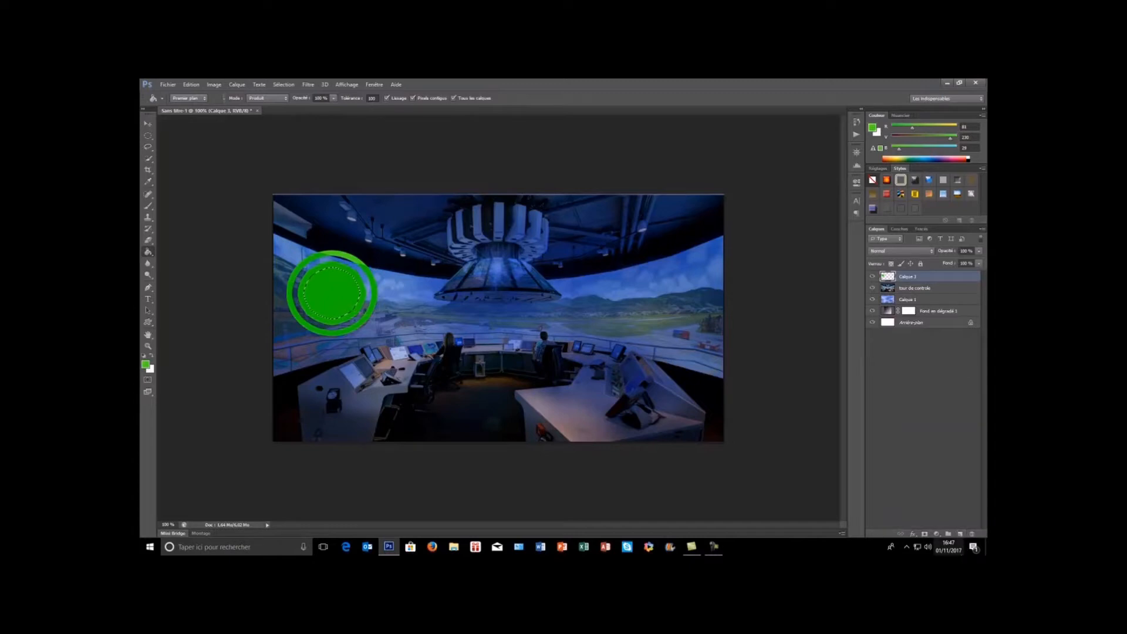
left_click(960, 534)
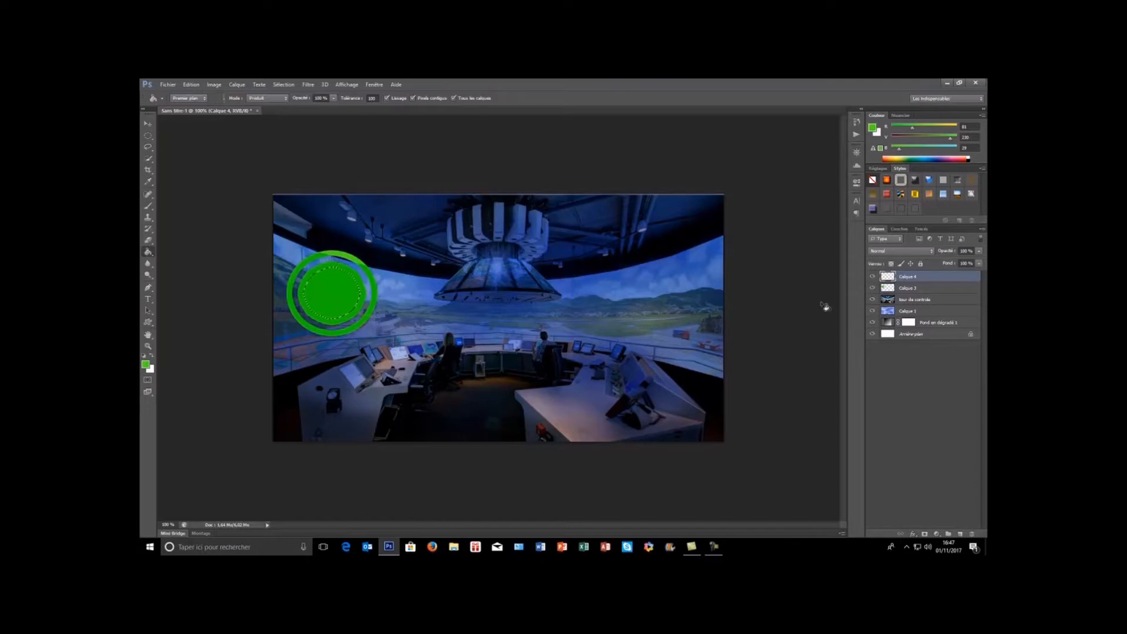
left_click(890, 289)
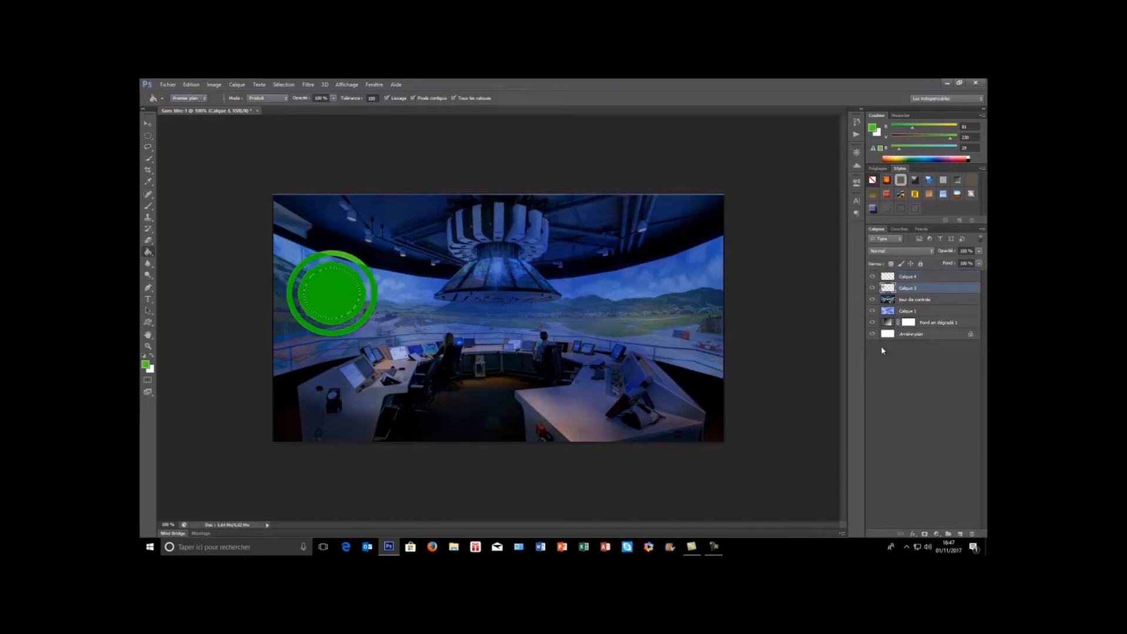
key("Delete")
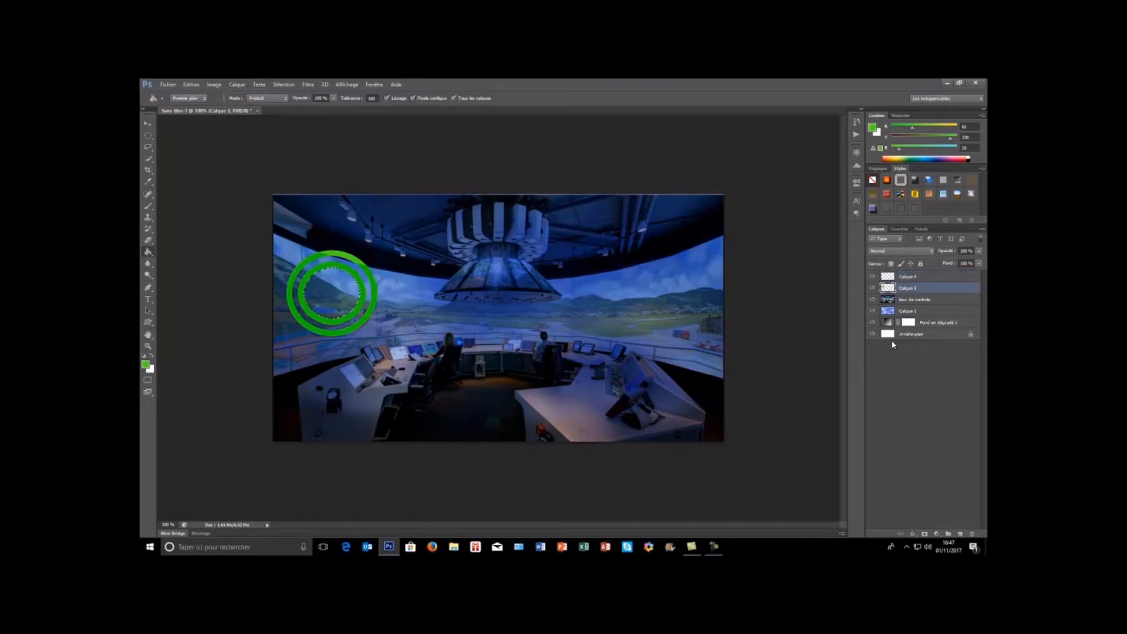
Contract the selection inside the second ring and add a new layer directly above Calque 3, clearing its green fill.
left_click(282, 87)
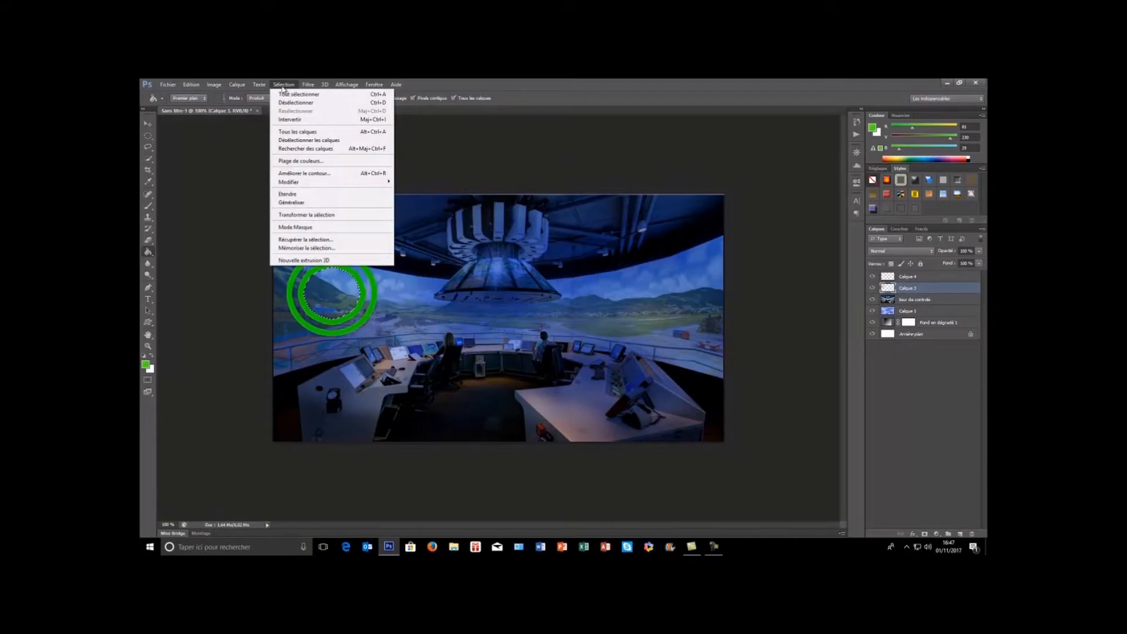
mouse_move(299, 186)
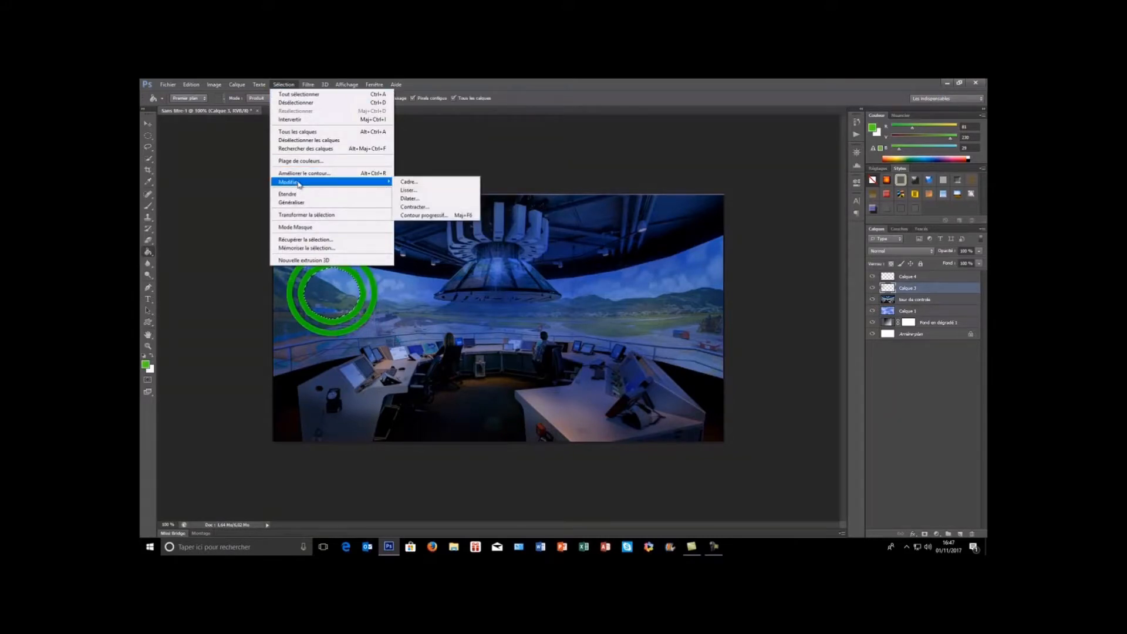
left_click(418, 208)
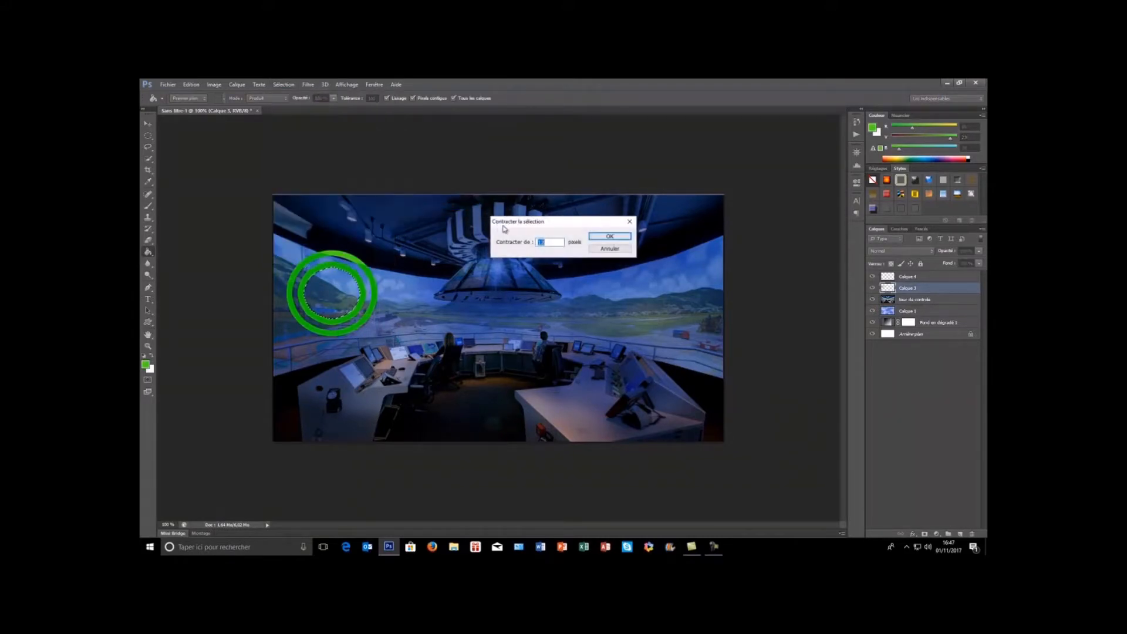
left_click(610, 236)
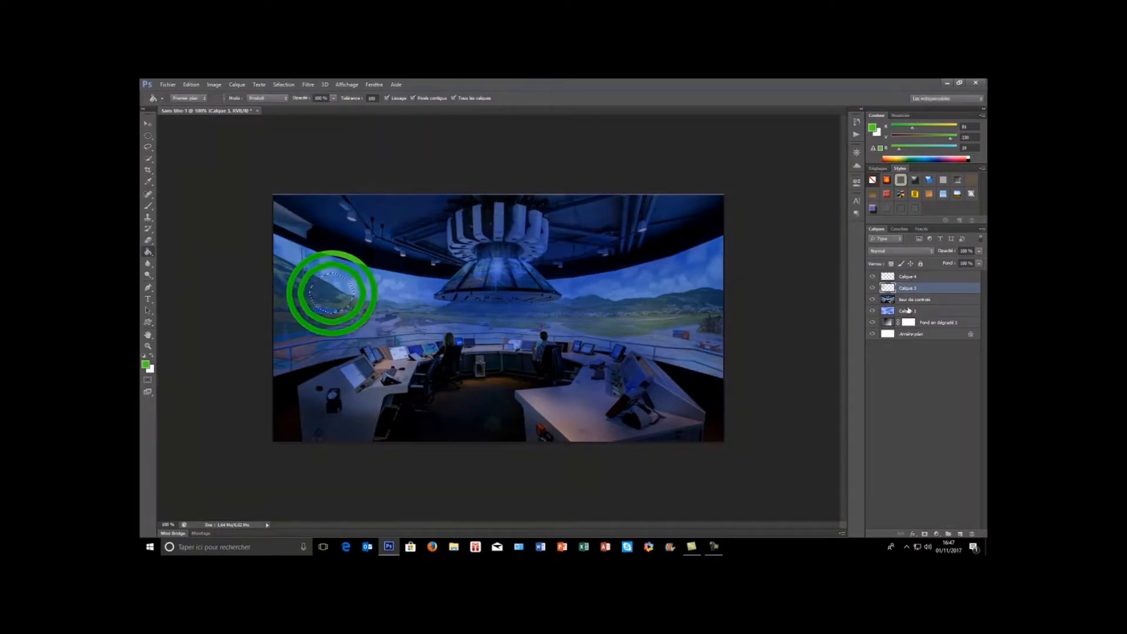
left_click(962, 533)
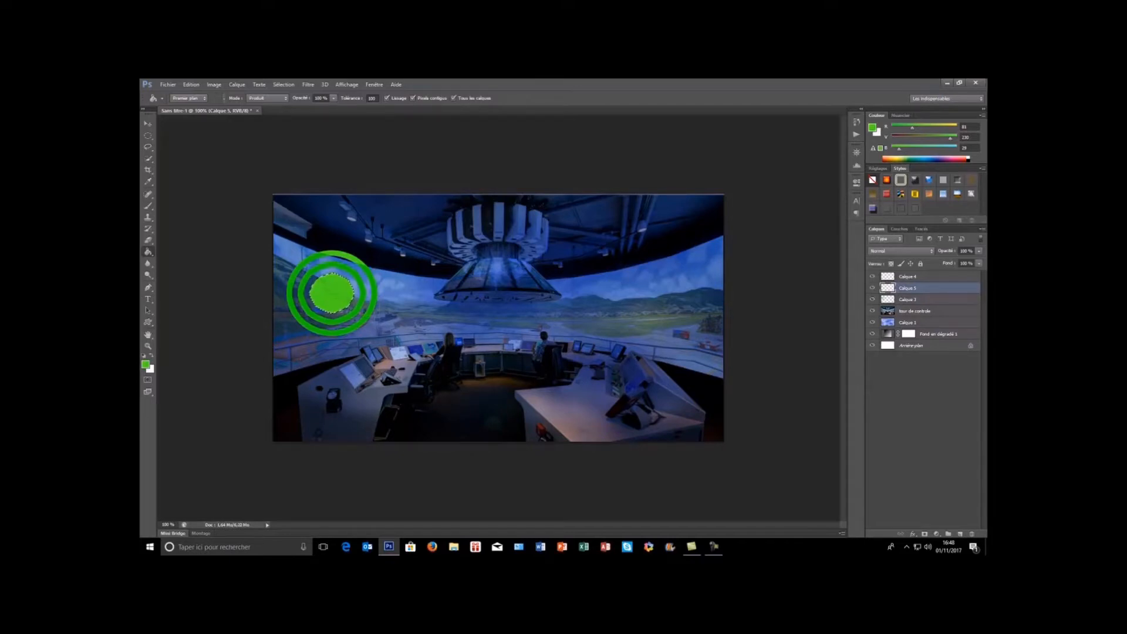
key("Delete")
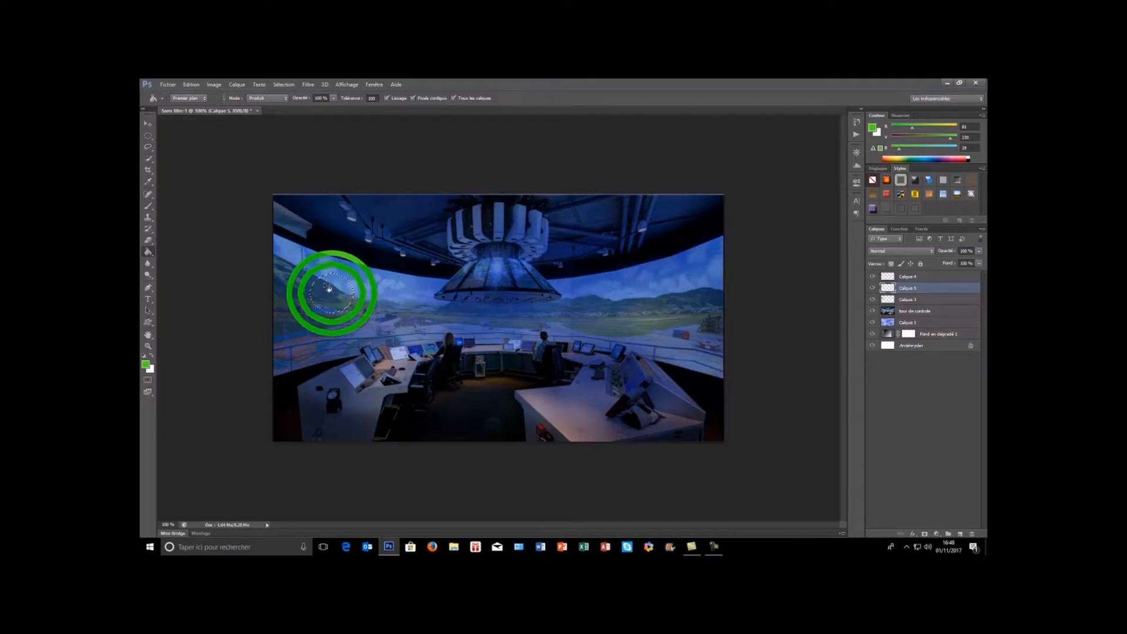
Contract the selection inside the innermost green disc on Calque 5, clear its centre to form a third ring, and deselect.
left_click(286, 86)
mouse_move(299, 183)
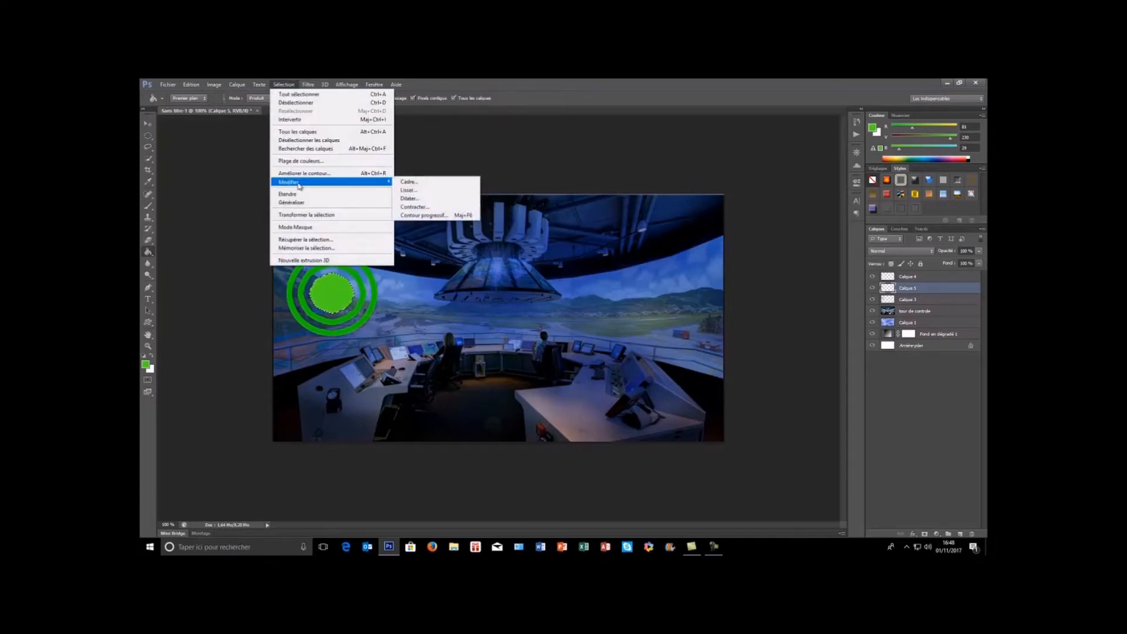
left_click(426, 209)
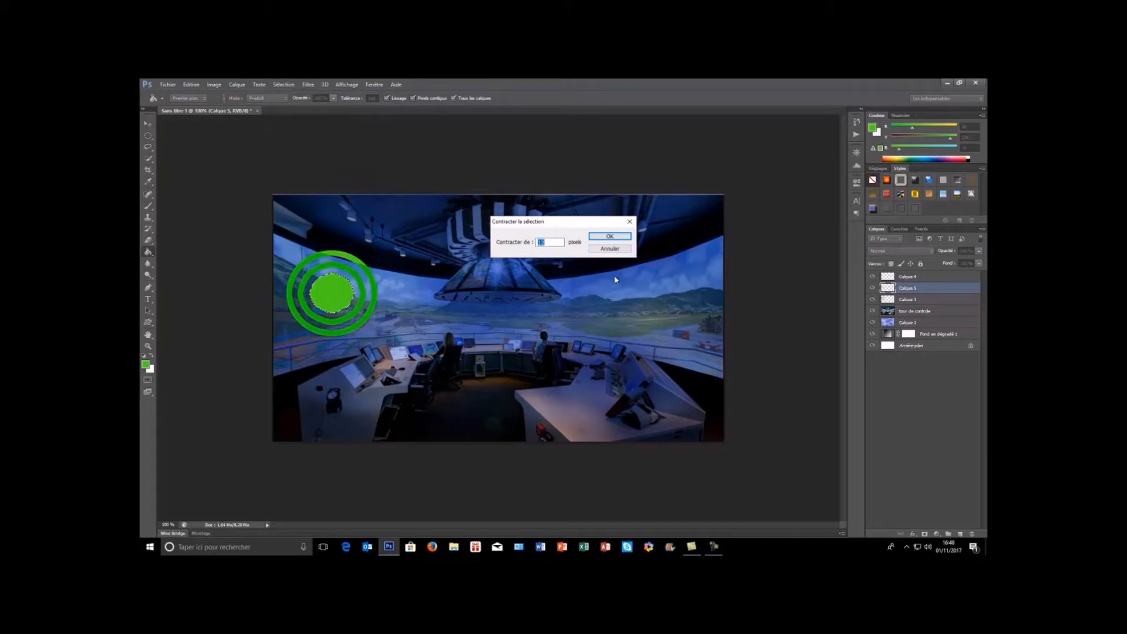
left_click(626, 239)
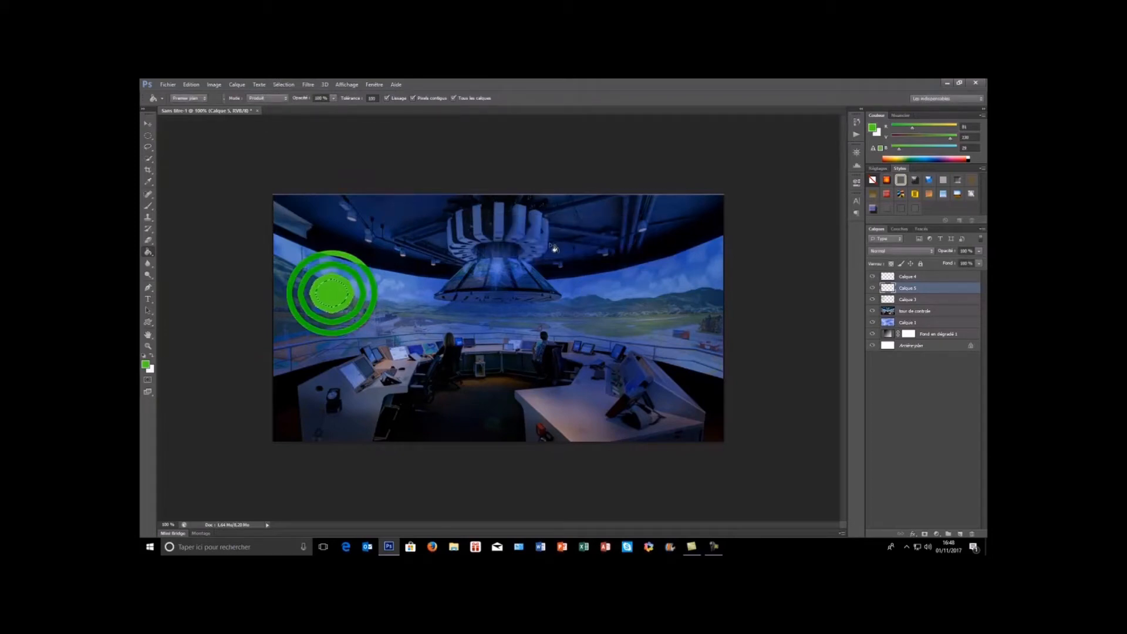
key("Delete")
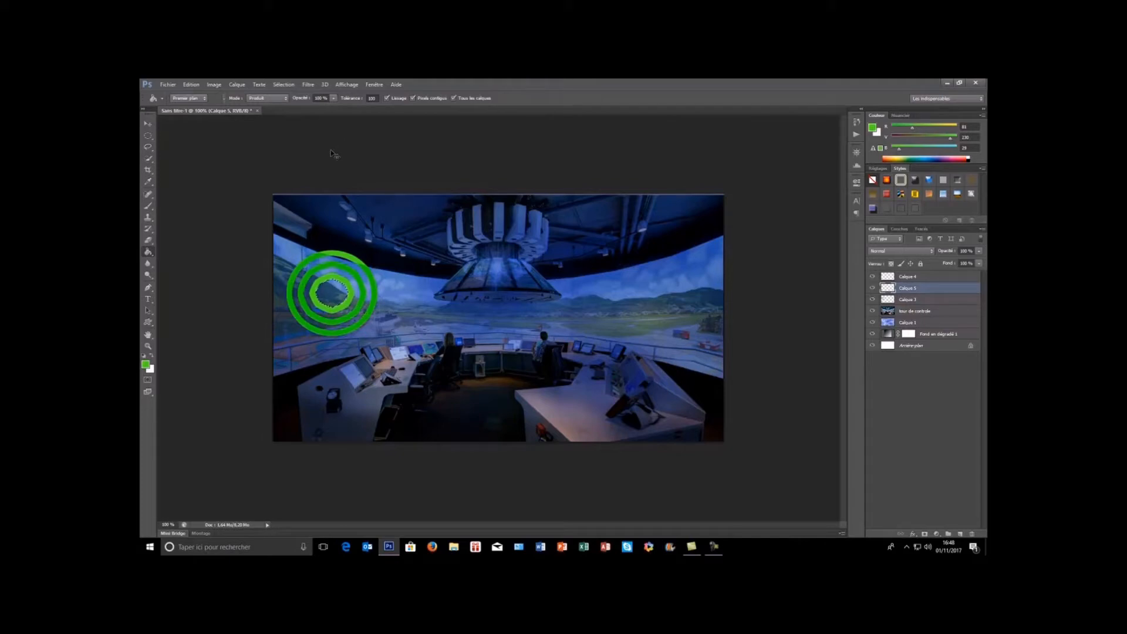
key("ctrl+shift+s")
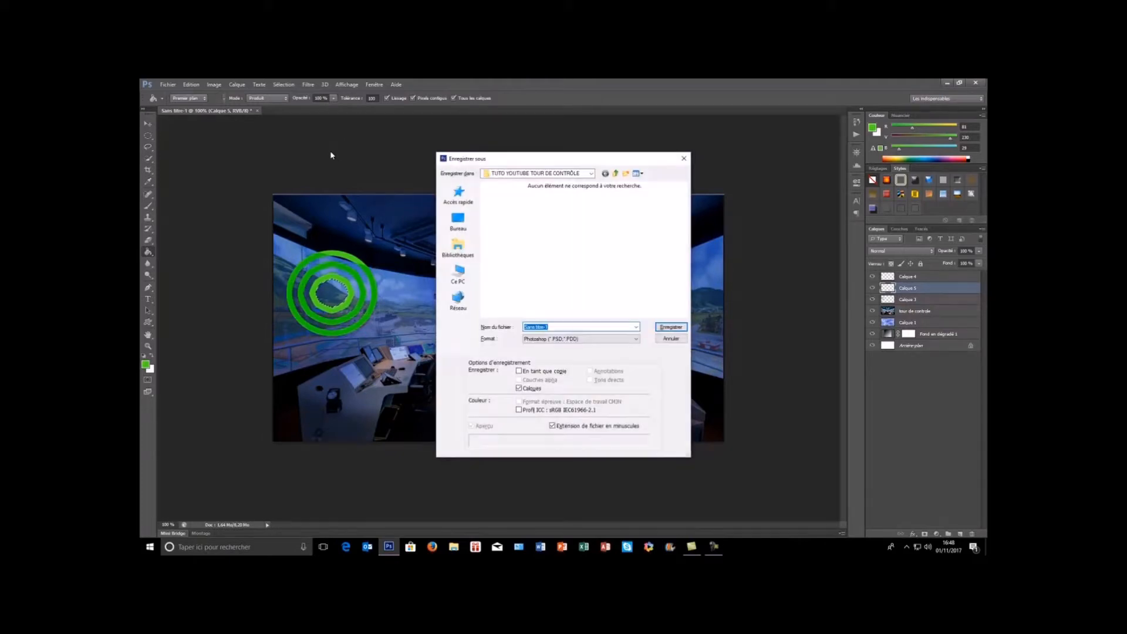
left_click(673, 340)
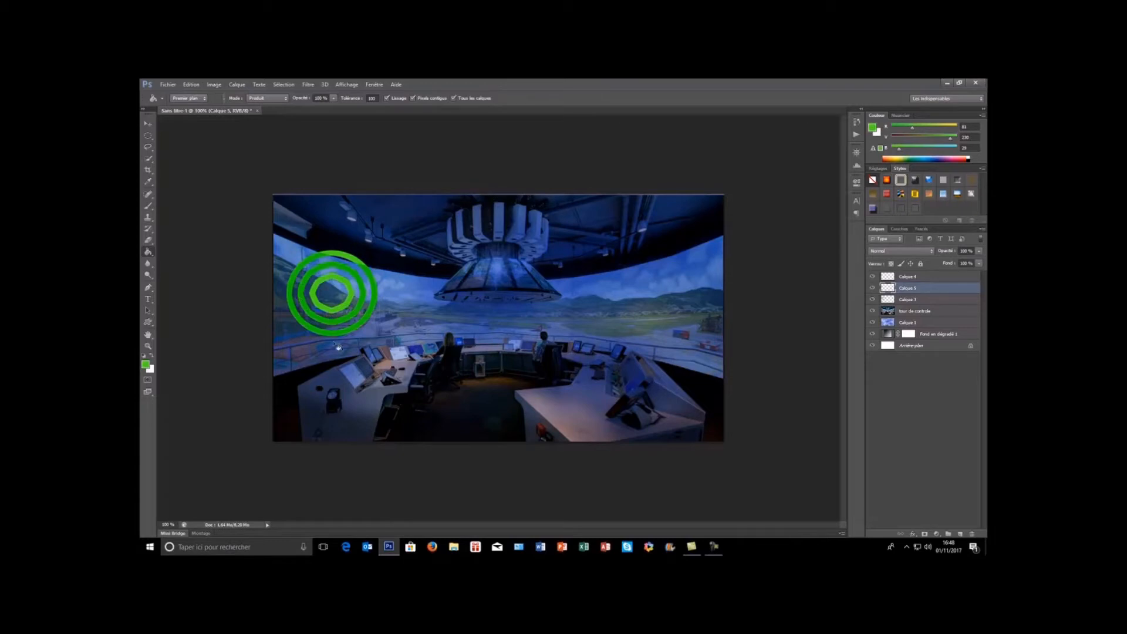
Erase gaps in the outer green ring on Calque 3 to split it into four segments.
left_click(872, 301)
left_click(873, 300)
left_click(898, 301)
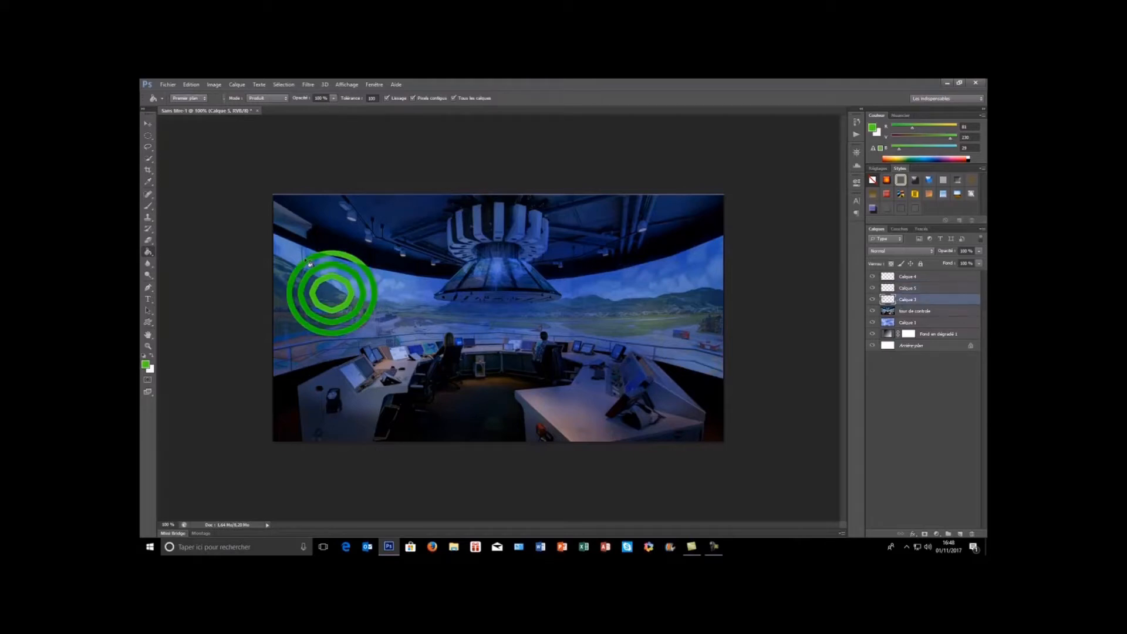
left_click(149, 241)
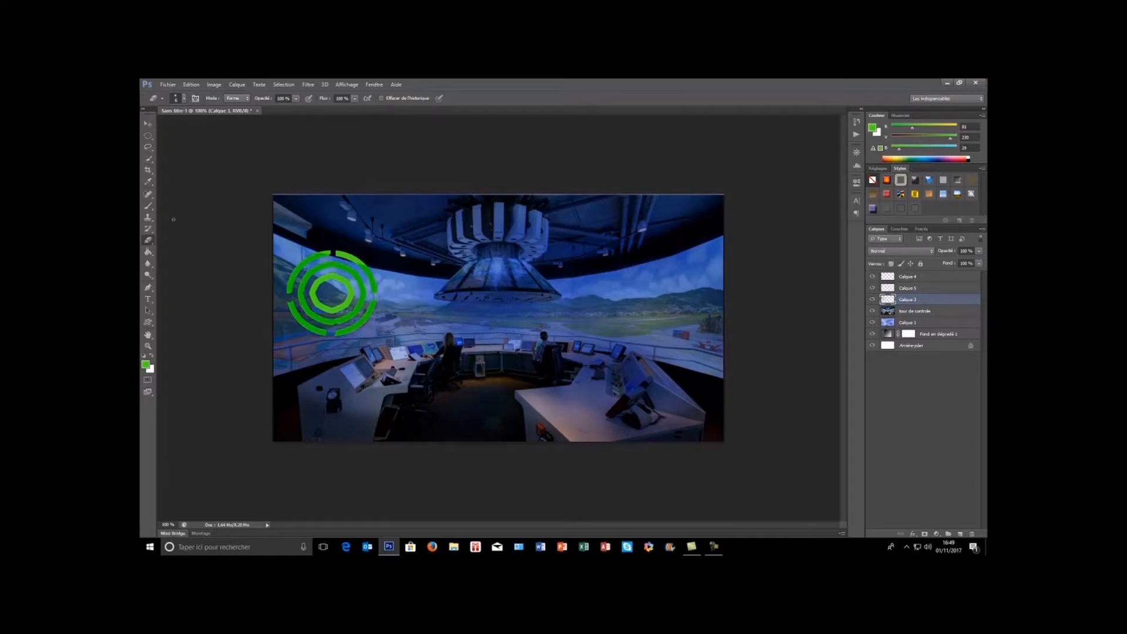
Pick the outer ring's upper-right segment with the Quick Selection tool, move it outward, and deselect it.
left_click(148, 162)
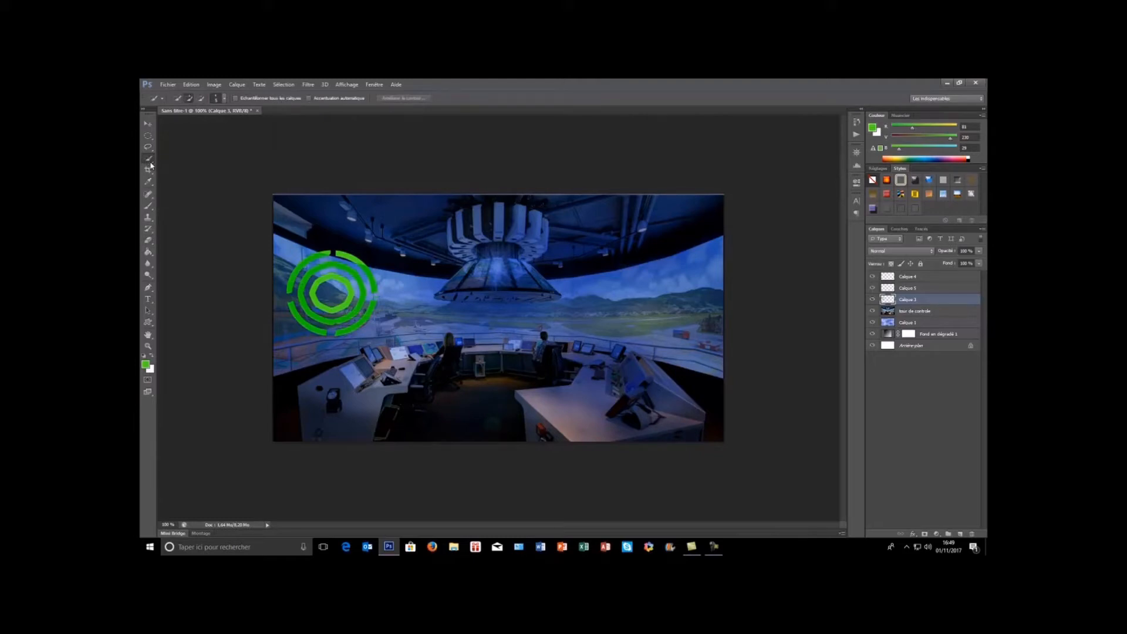
left_click(350, 257)
mouse_move(344, 259)
left_mouse_down()
mouse_move(358, 244)
mouse_move(347, 242)
left_mouse_up()
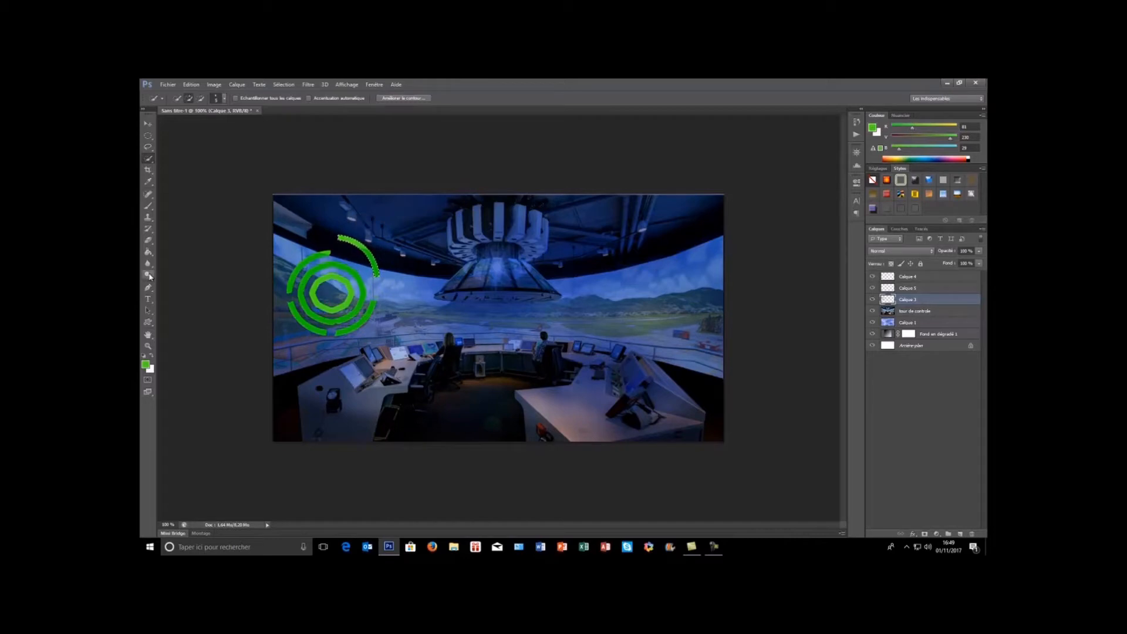
key("ctrl+shift+s")
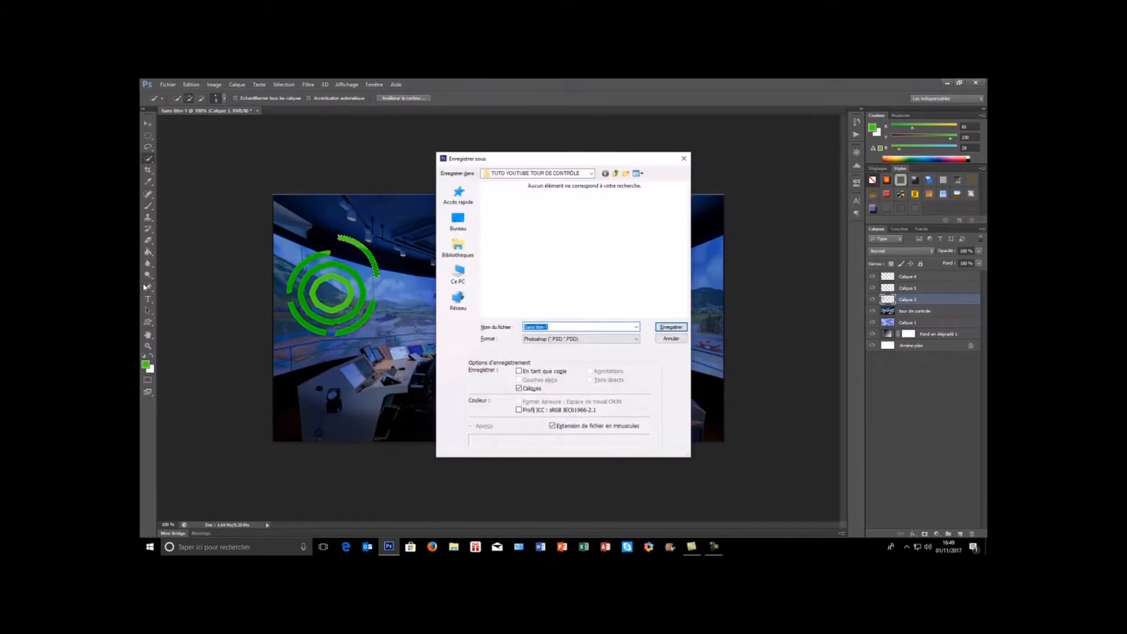
left_click(671, 340)
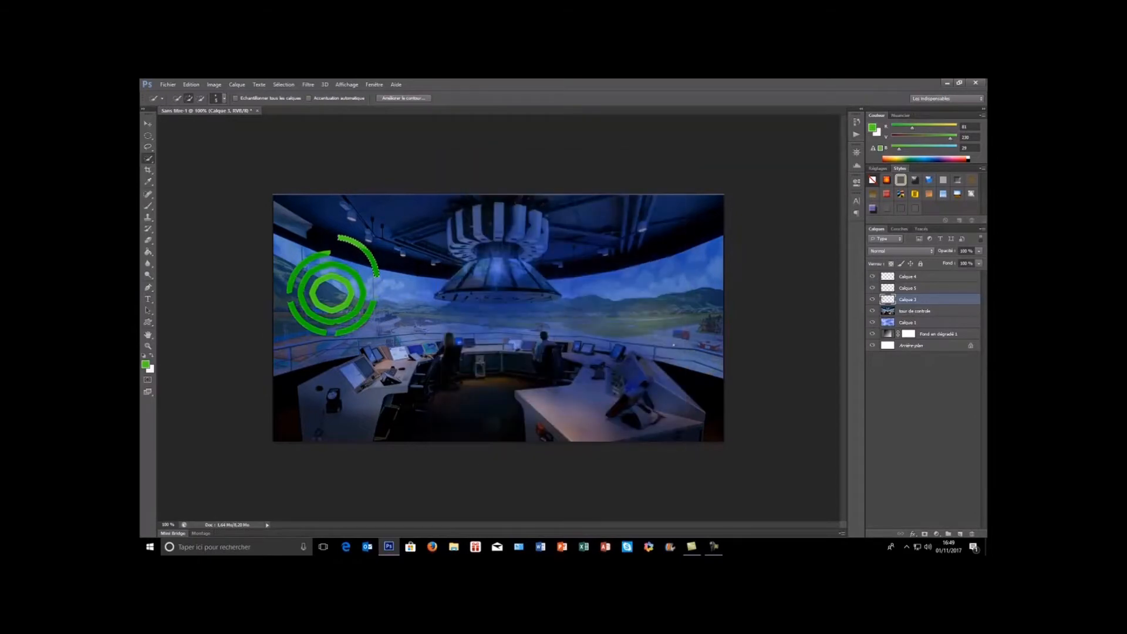
key("ctrl+d")
Select the outer ring's upper-left, lower-left and lower-right segments one by one and move each outward.
left_click(324, 256)
mouse_move(323, 256)
left_mouse_down()
mouse_move(292, 283)
mouse_move(307, 242)
left_mouse_up()
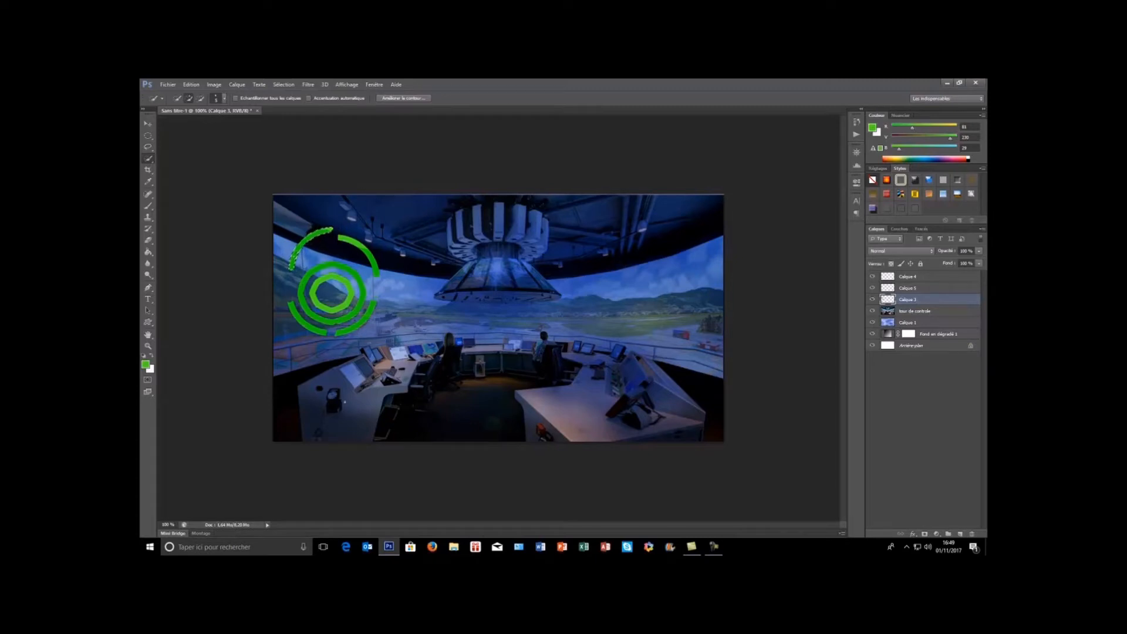
key("ctrl+d")
left_click(293, 310)
left_click_drag(304, 327, 312, 342)
key("ctrl+d")
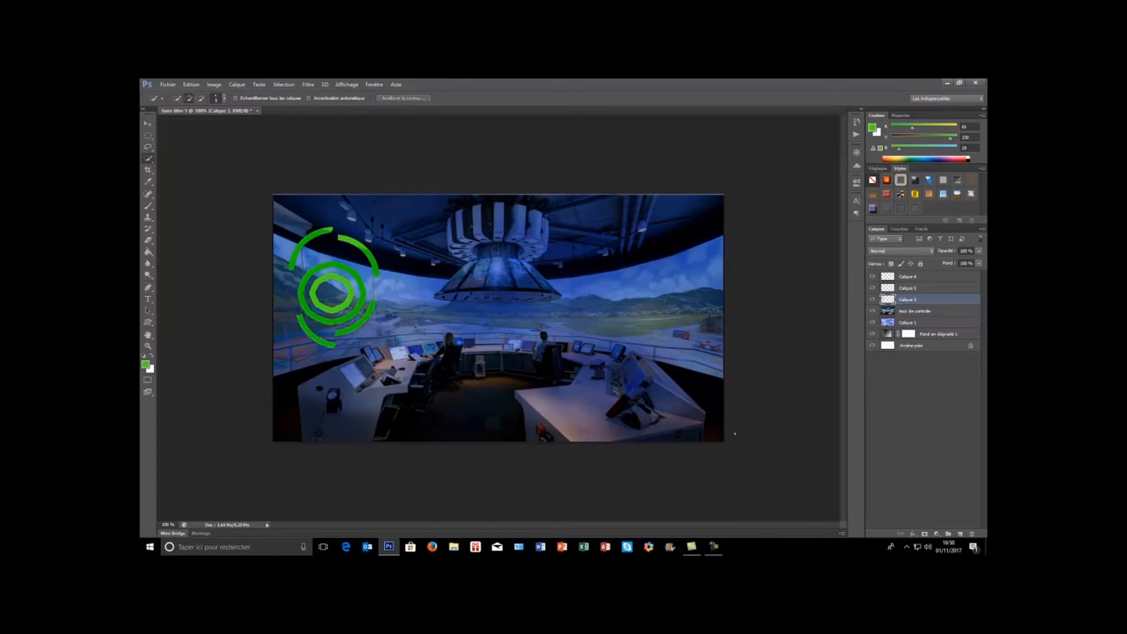
left_click(357, 326)
left_click_drag(355, 336, 376, 321)
key("ctrl+d")
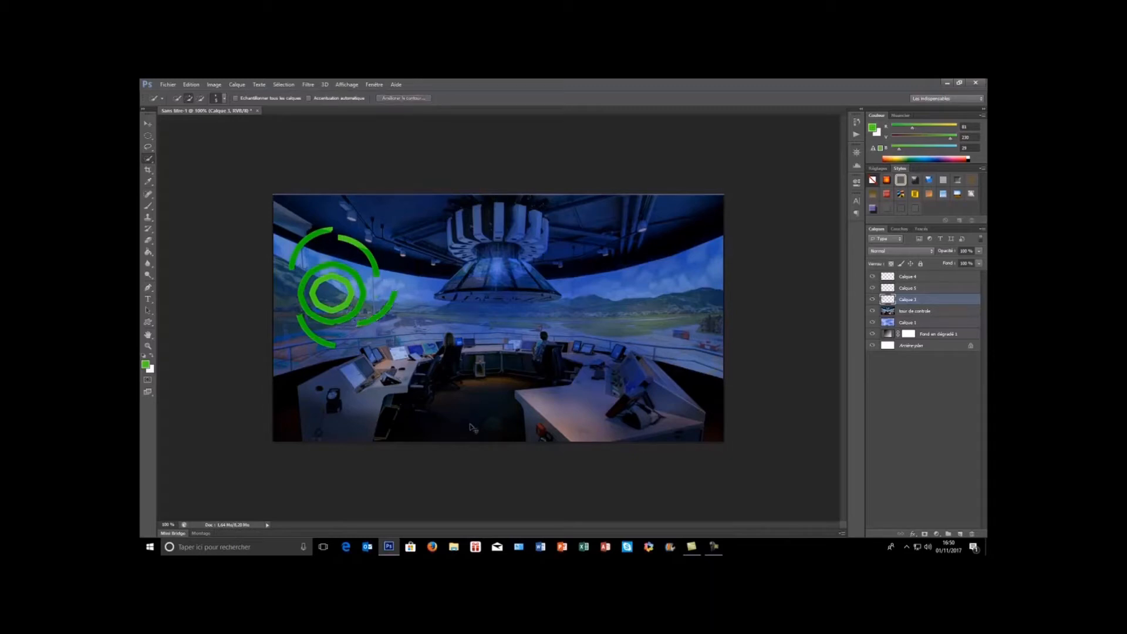
Erase gaps in the middle ring to split it into four segments and move its top segment upward.
left_click(149, 241)
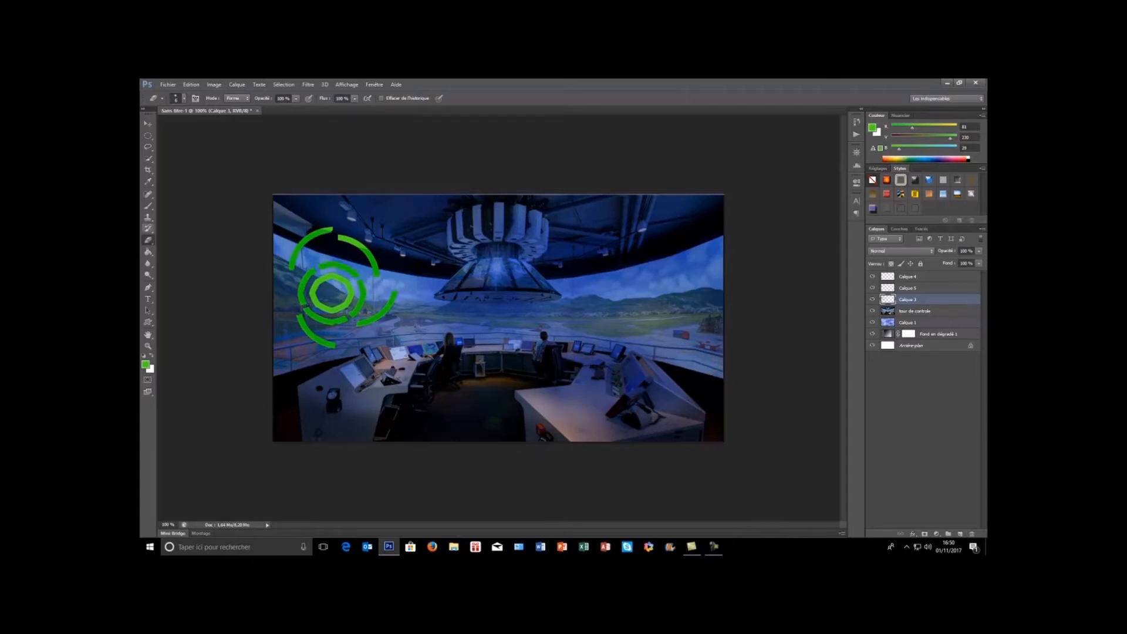
left_click(148, 159)
left_click(347, 272)
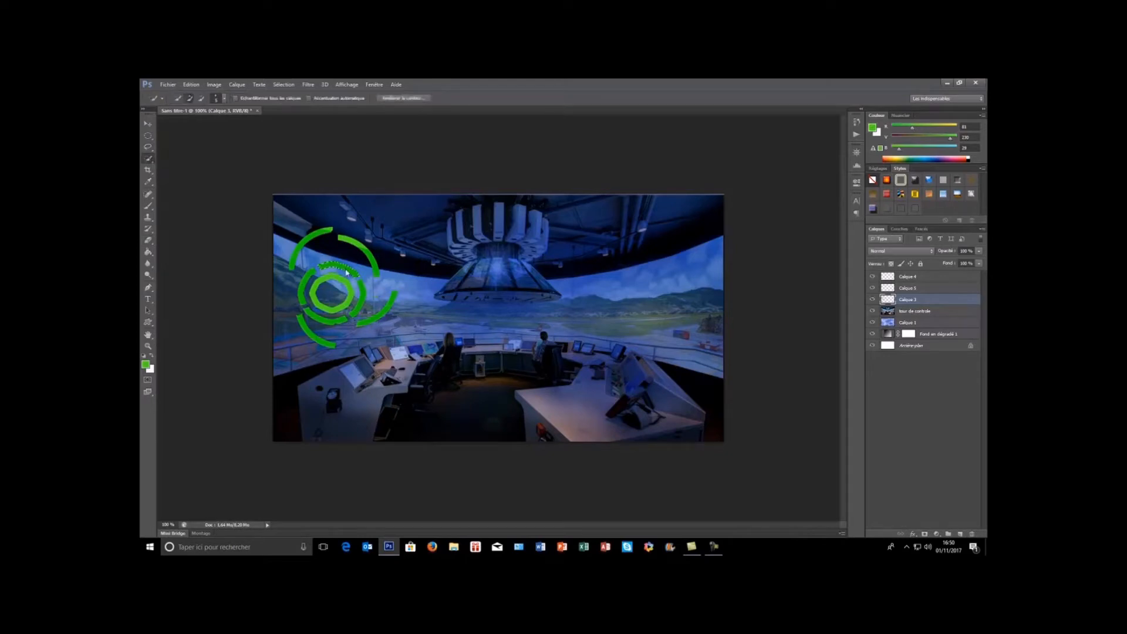
left_click_drag(347, 271, 343, 256)
key("ctrl+d")
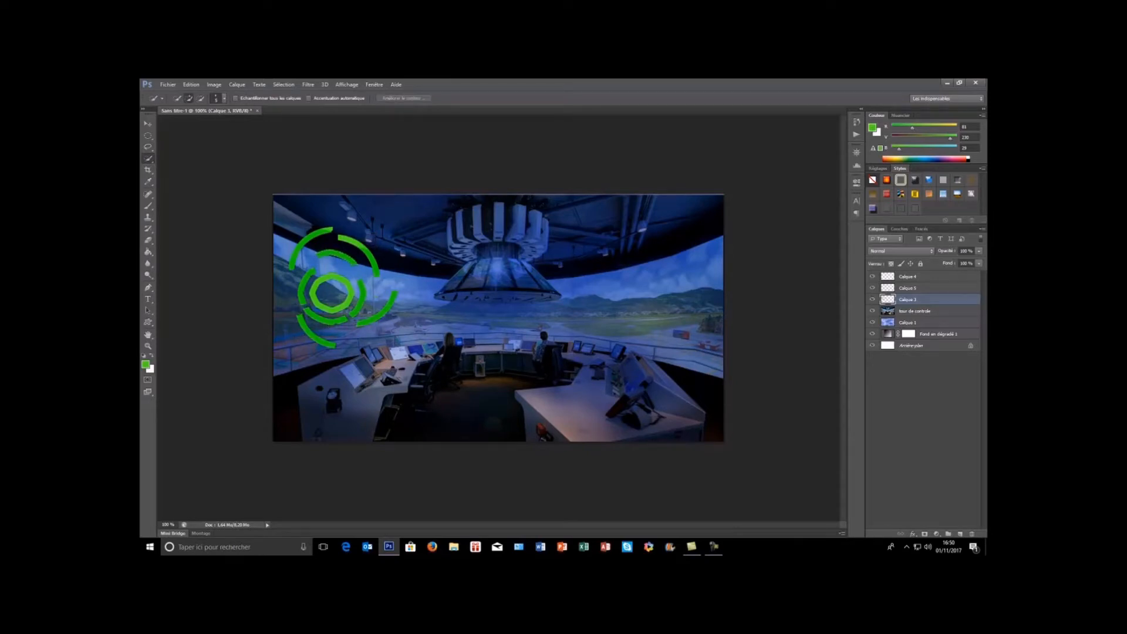
Select the middle ring's left, bottom and right segments one by one and move each outward from the centre.
left_click_drag(311, 274, 287, 311)
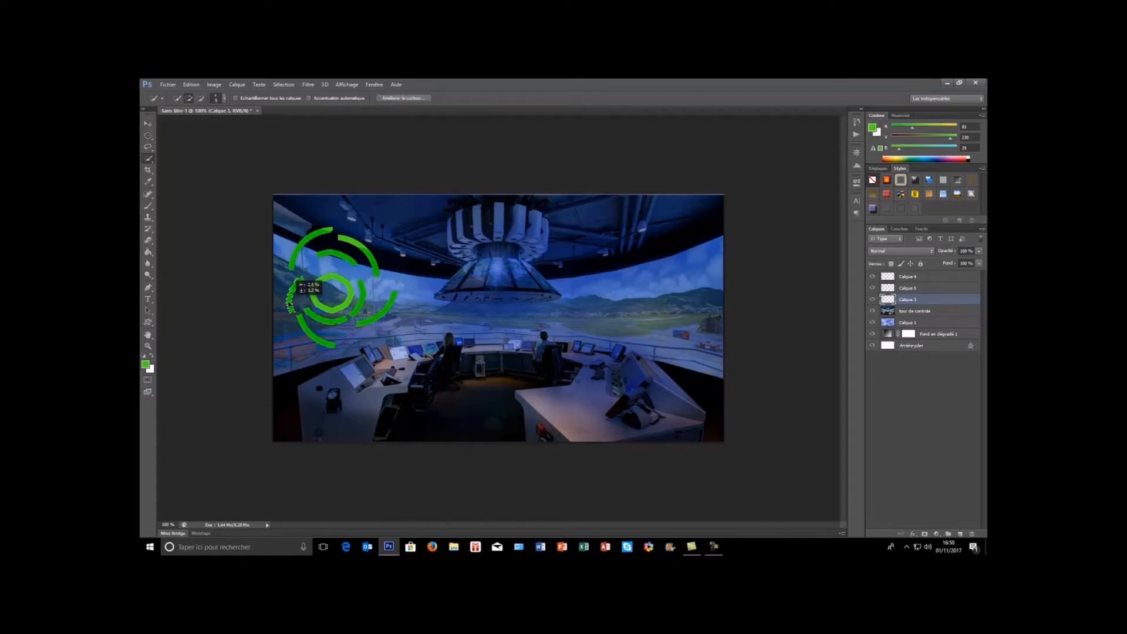
key("ctrl+d")
left_click_drag(309, 313, 328, 321)
left_click_drag(330, 324, 351, 330)
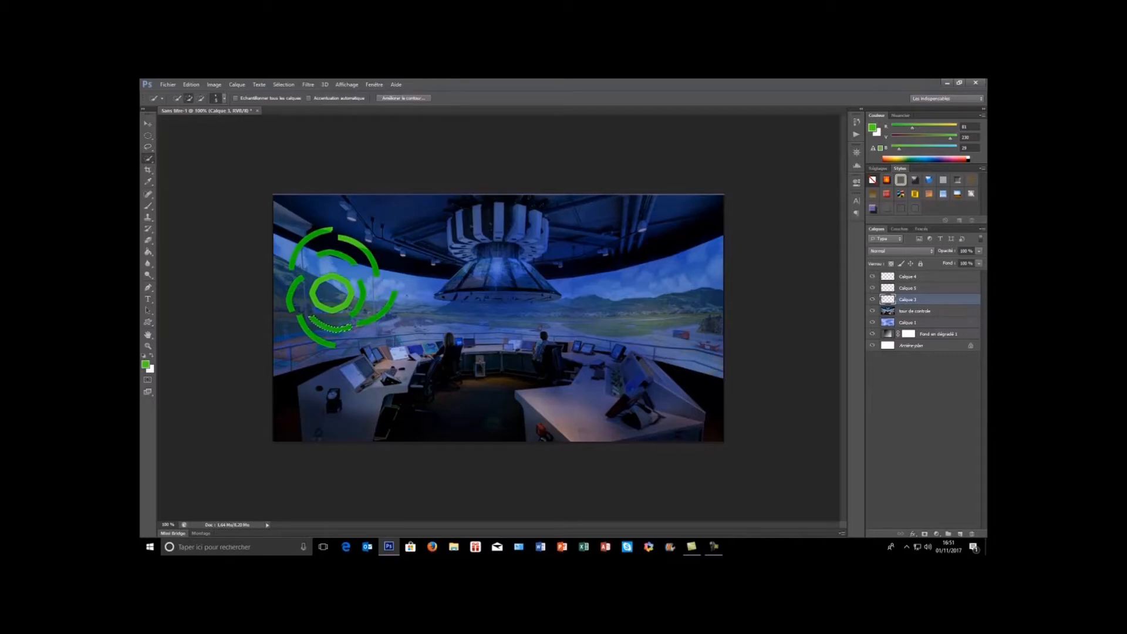
key("ctrl+d")
left_click(361, 288)
left_click_drag(364, 304, 381, 288)
key("ctrl+d")
Check which layer holds the inner ring and shift that ring on Calque 5 slightly up and to the right.
left_click(895, 278)
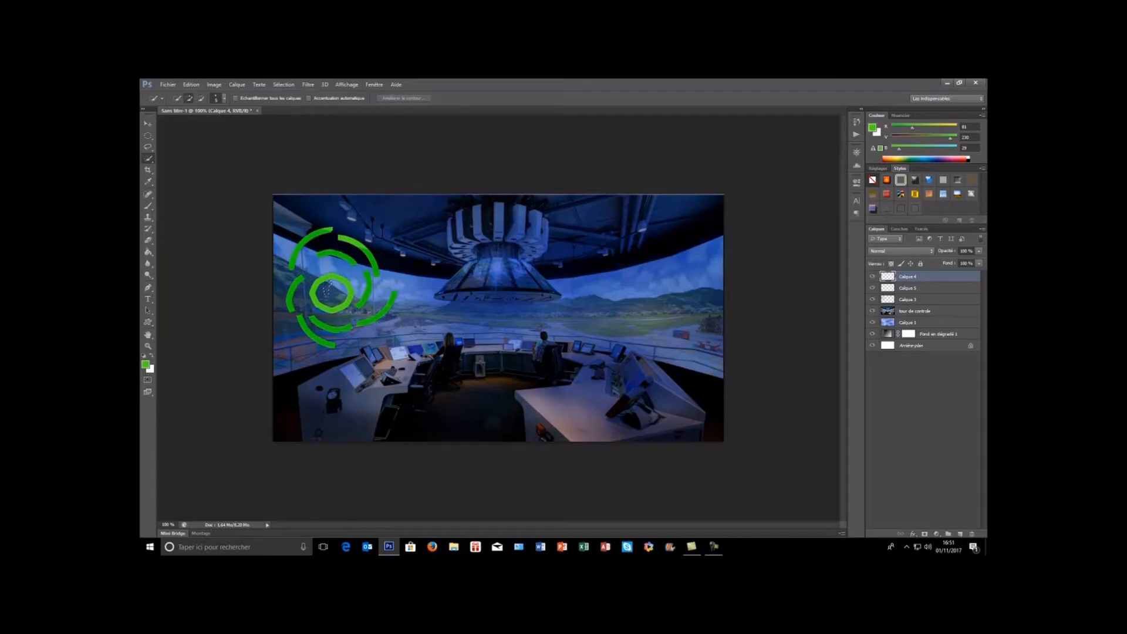
key("ctrl+d")
left_click(872, 276)
left_click(874, 277)
left_click(873, 289)
left_click(873, 288)
left_click(888, 288)
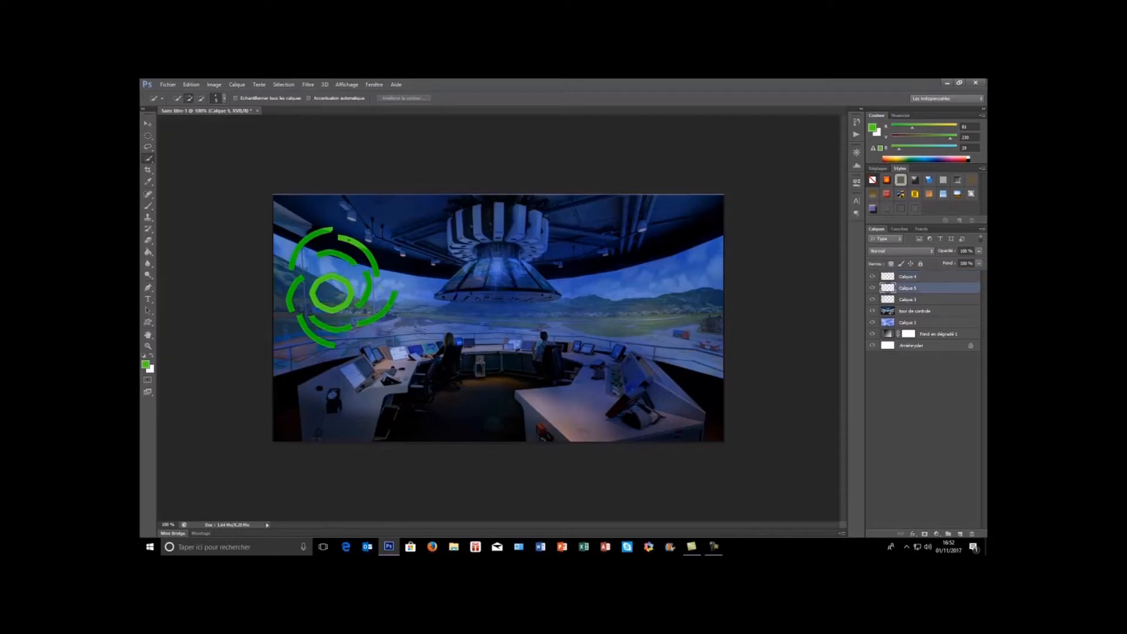
left_click_drag(341, 282, 348, 273)
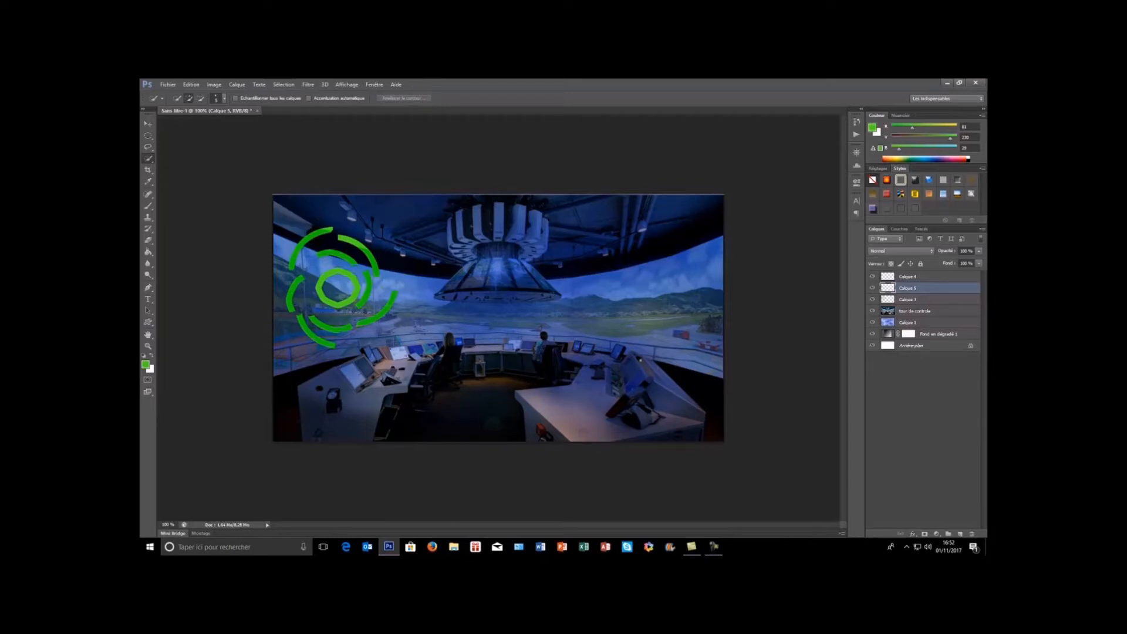
Open the CARGO TRANSPARENT image from the TUTO YOUTUBE TOUR DE CONTRÔLE folder.
left_click(168, 87)
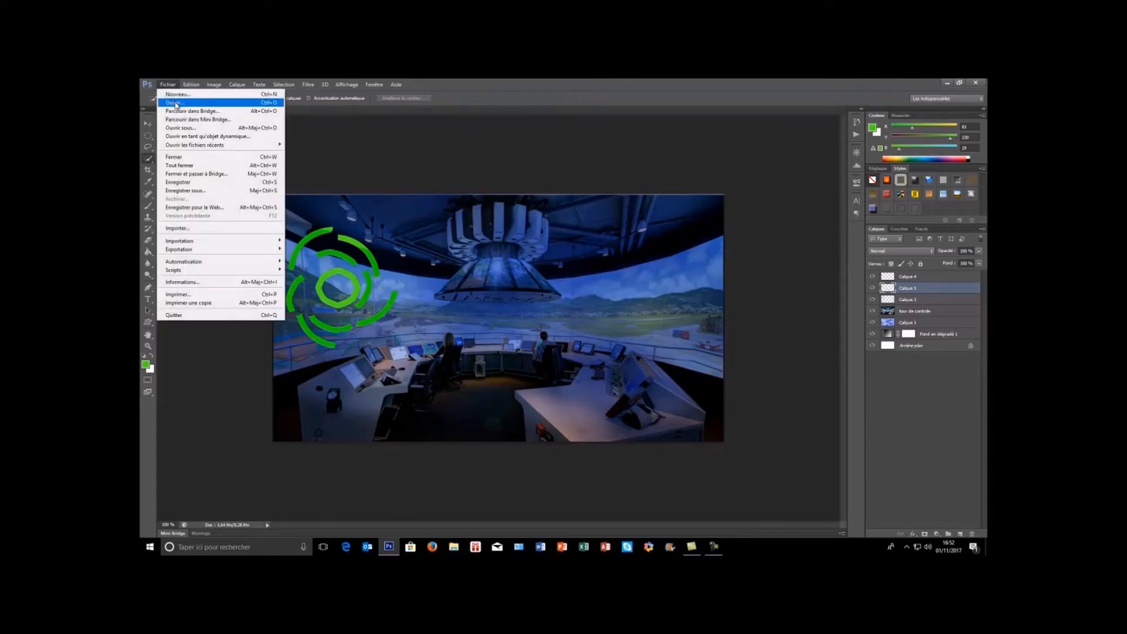
left_click(175, 103)
left_click(511, 213)
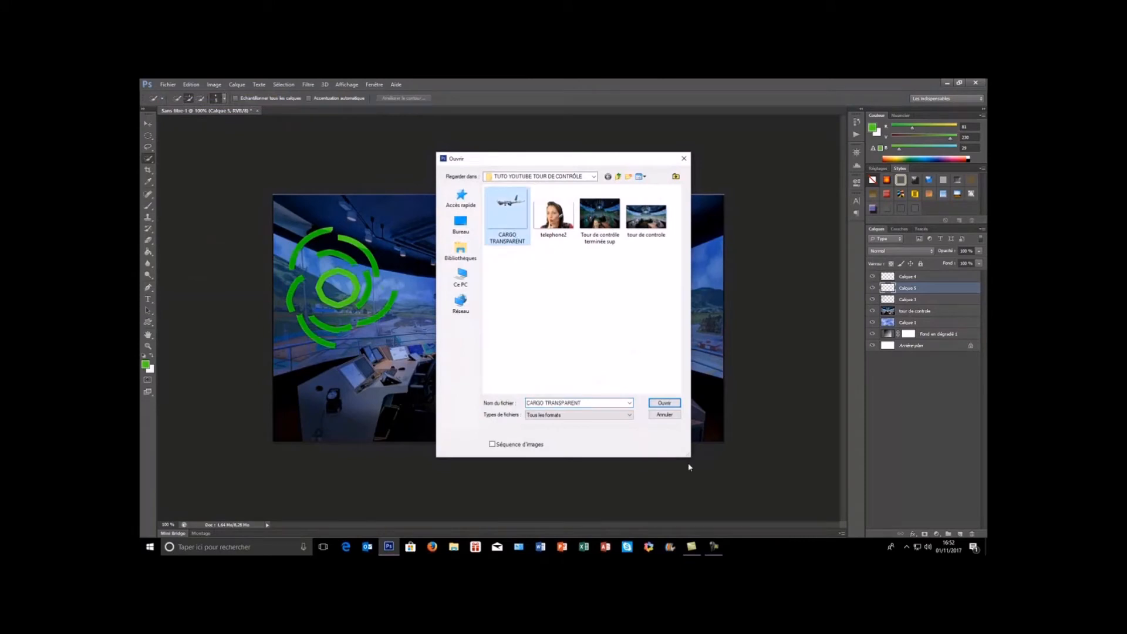
left_click(665, 404)
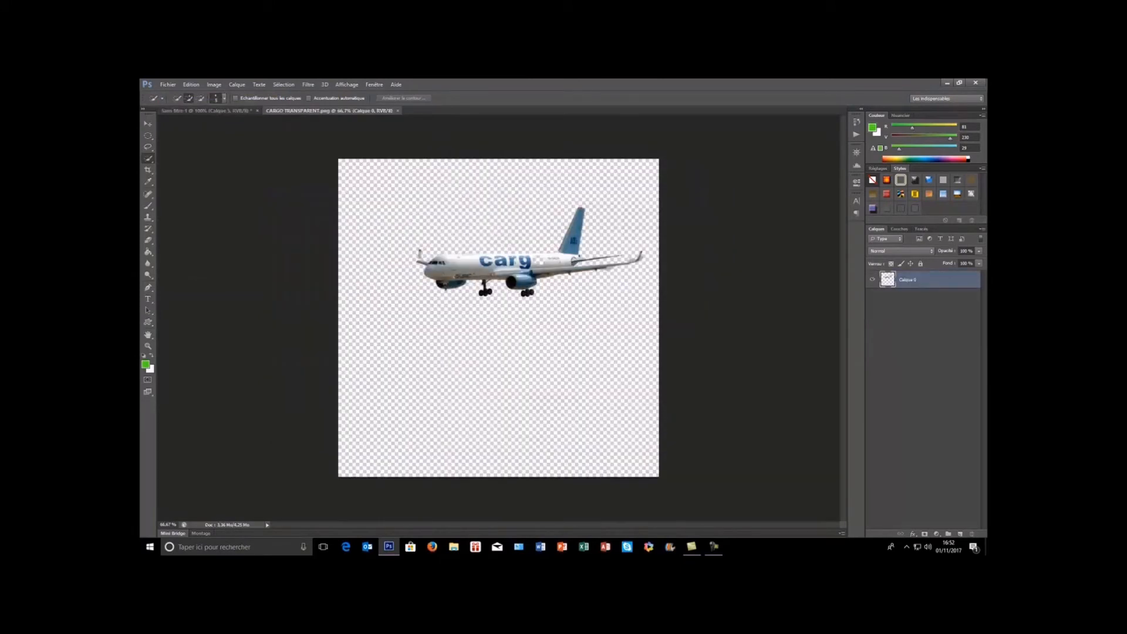
Float the airplane image's window, copy the cargo plane into the control tower composition, and move the window out of the way.
left_click_drag(296, 111, 676, 168)
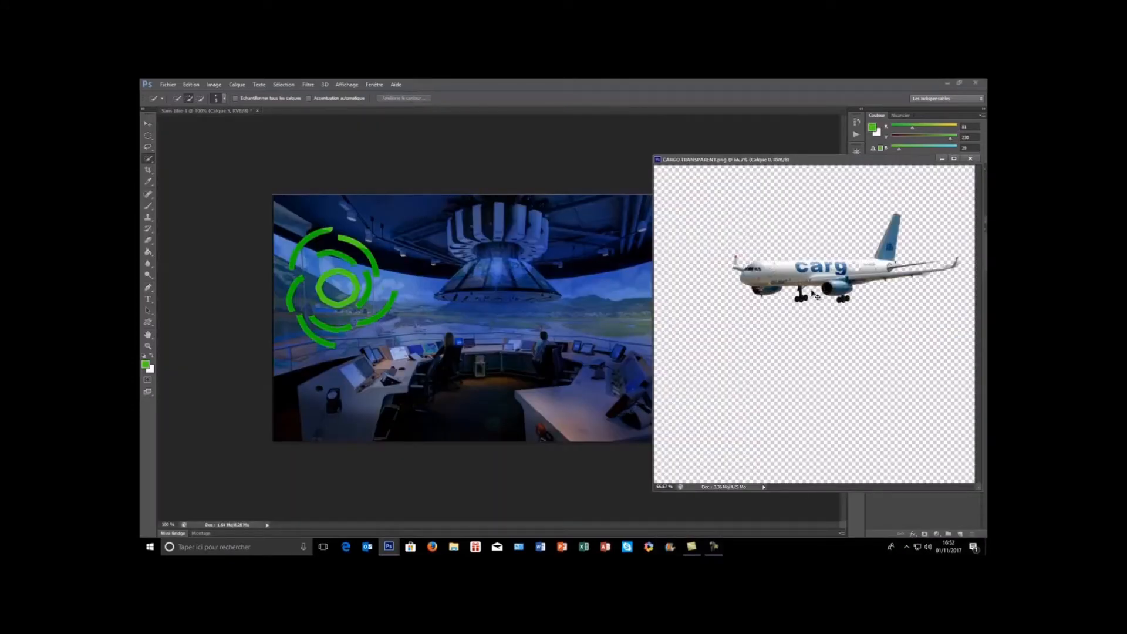
left_click_drag(805, 279, 565, 309)
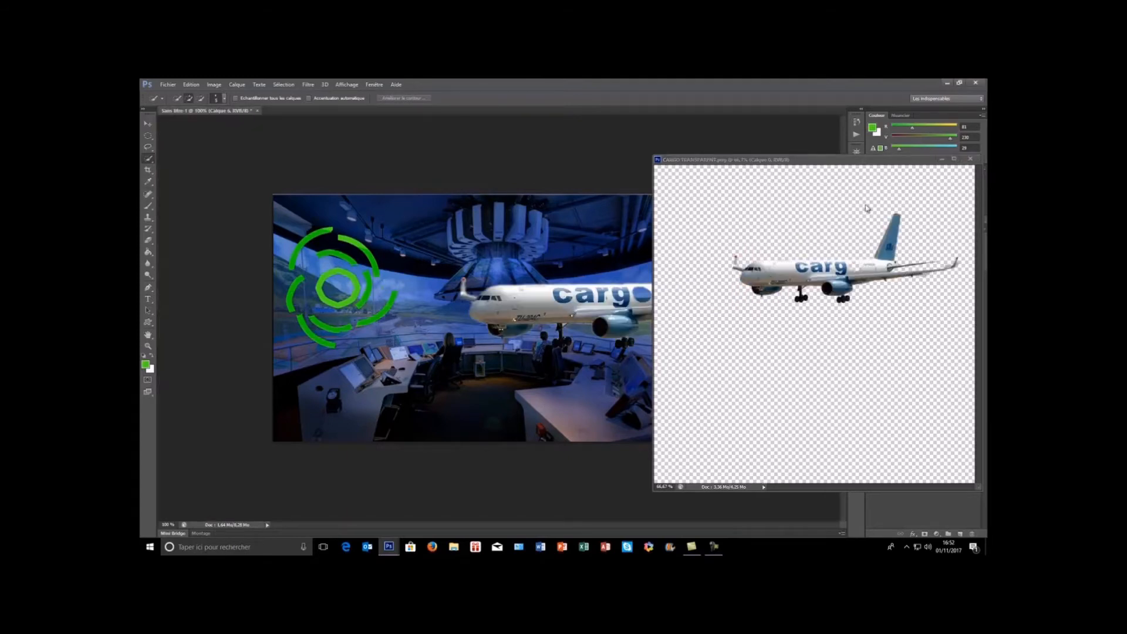
left_click_drag(847, 161, 959, 412)
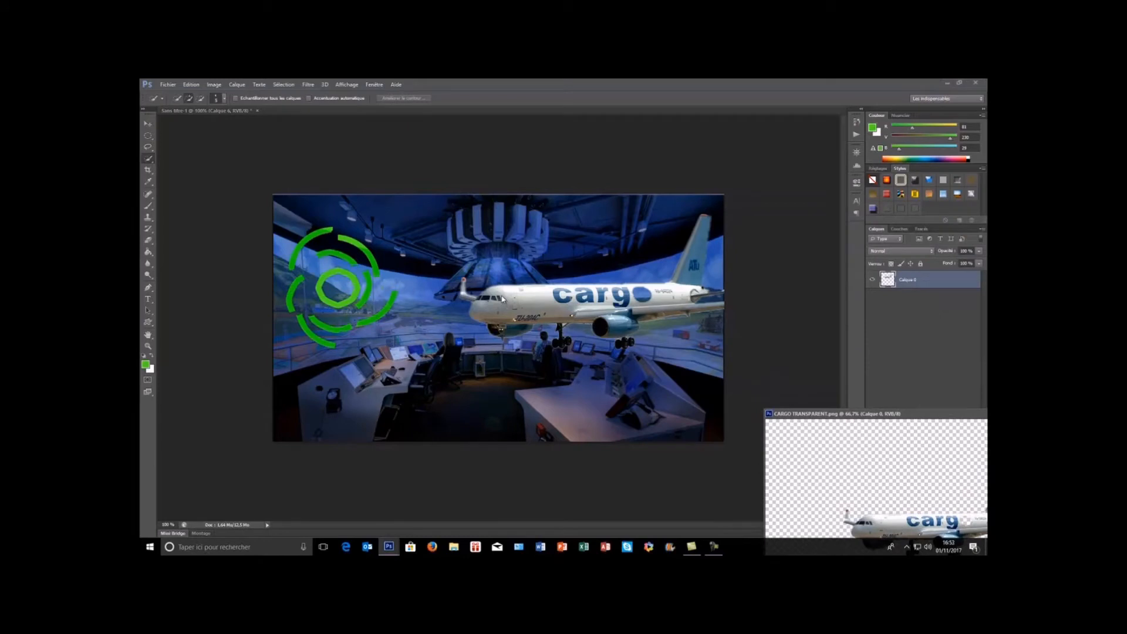
left_click(548, 307)
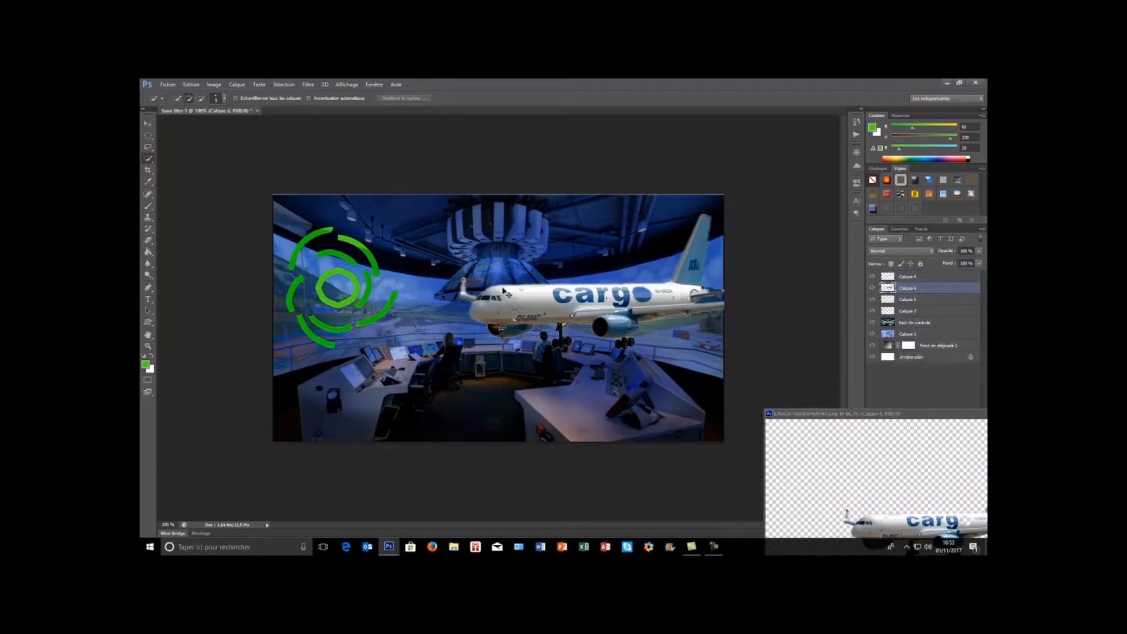
Shrink and rotate the cargo plane with Free Transform and place it above the landscape in the right part of the panorama.
left_click_drag(514, 300, 470, 283)
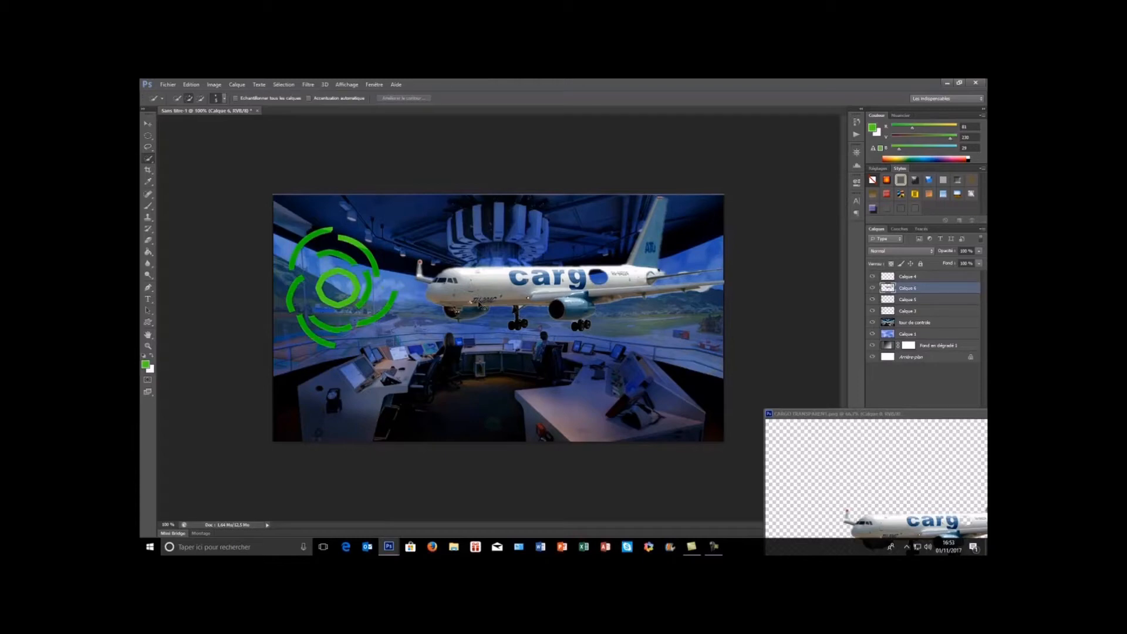
key("ctrl+t")
left_click_drag(762, 198, 668, 309)
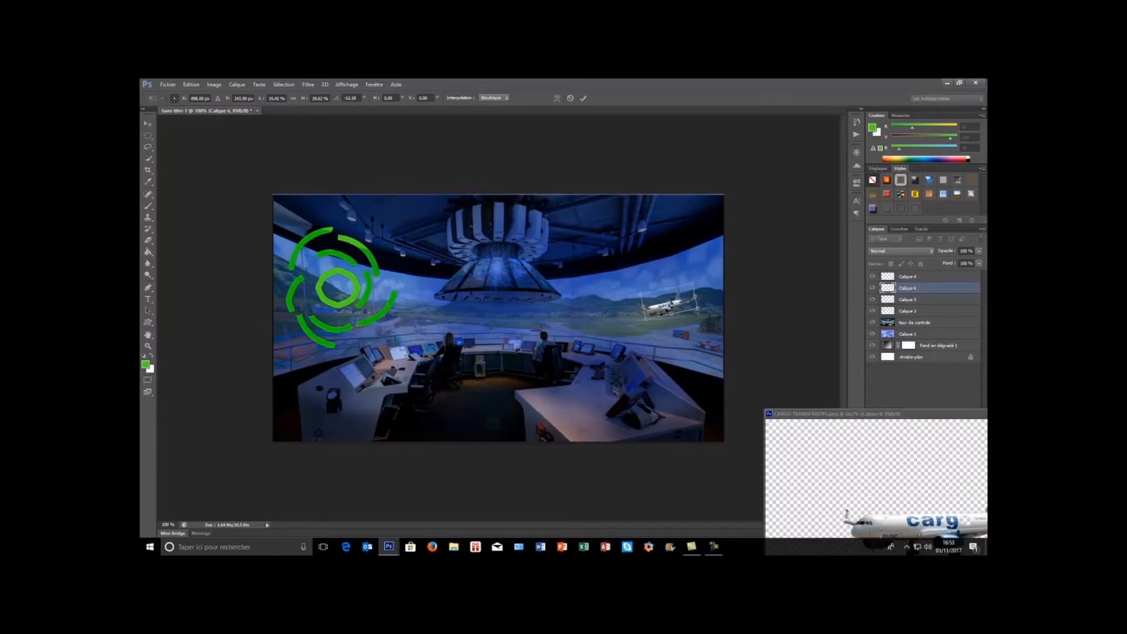
left_click_drag(696, 297, 668, 292)
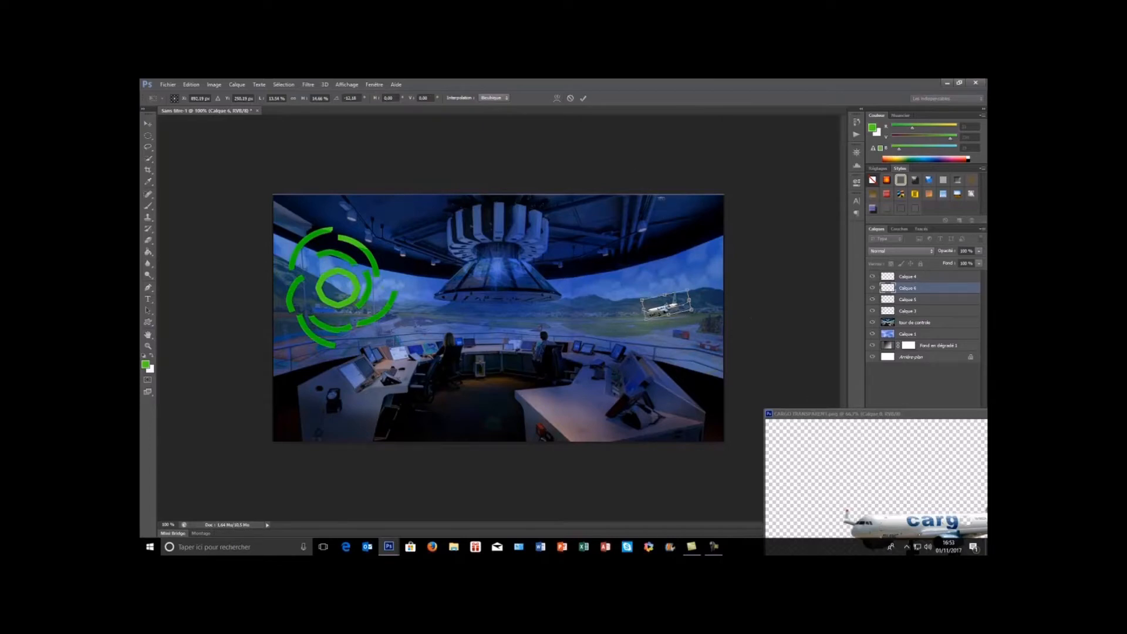
left_click_drag(703, 308, 728, 298)
left_click(583, 98)
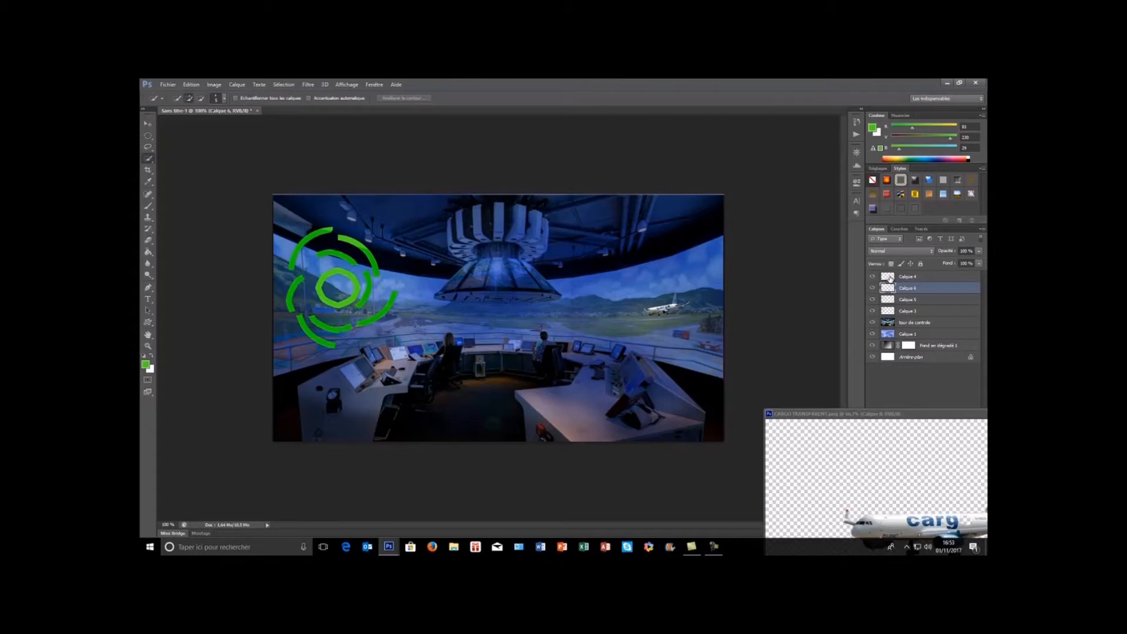
Toggle the visibility of Calque 6 and Calque 5 to identify which layer holds the innermost green ring.
left_click(891, 278)
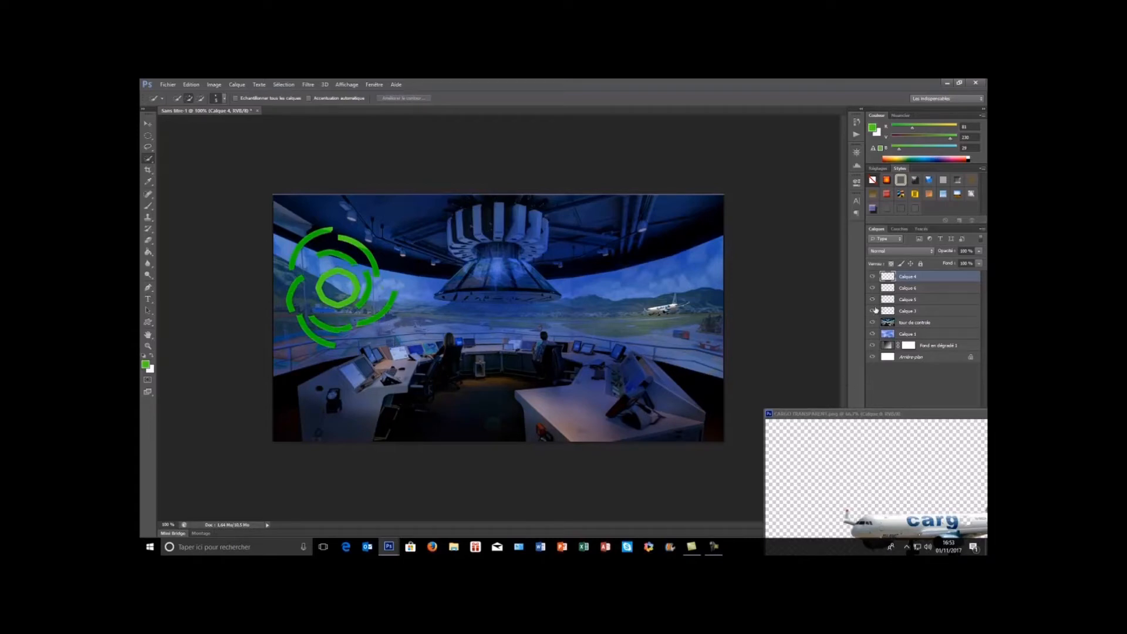
left_click(872, 288)
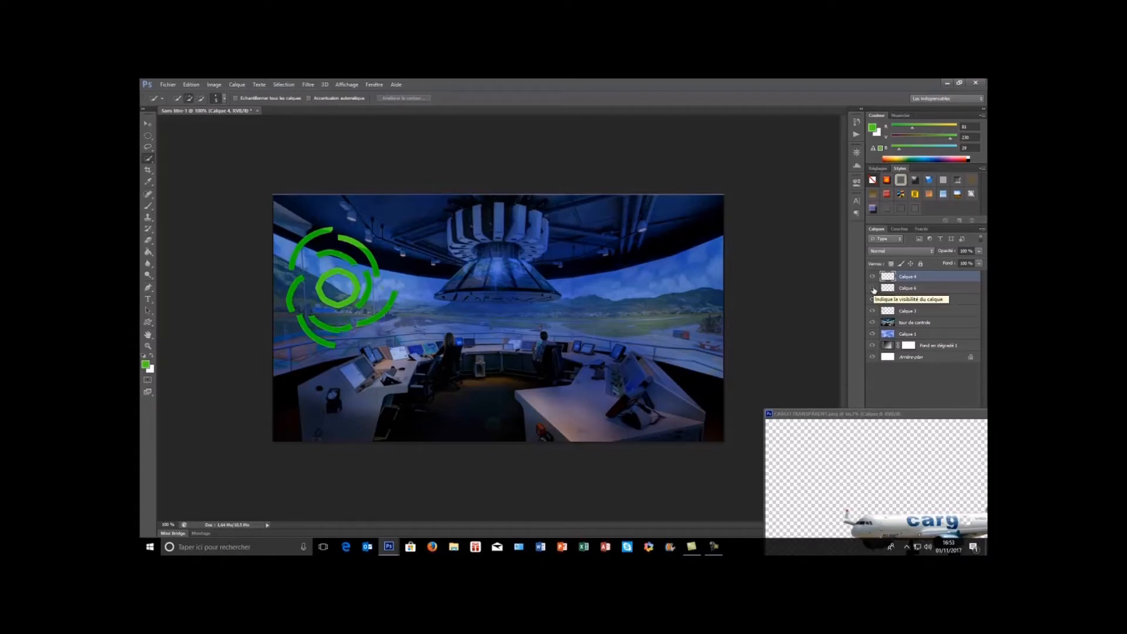
left_click(872, 289)
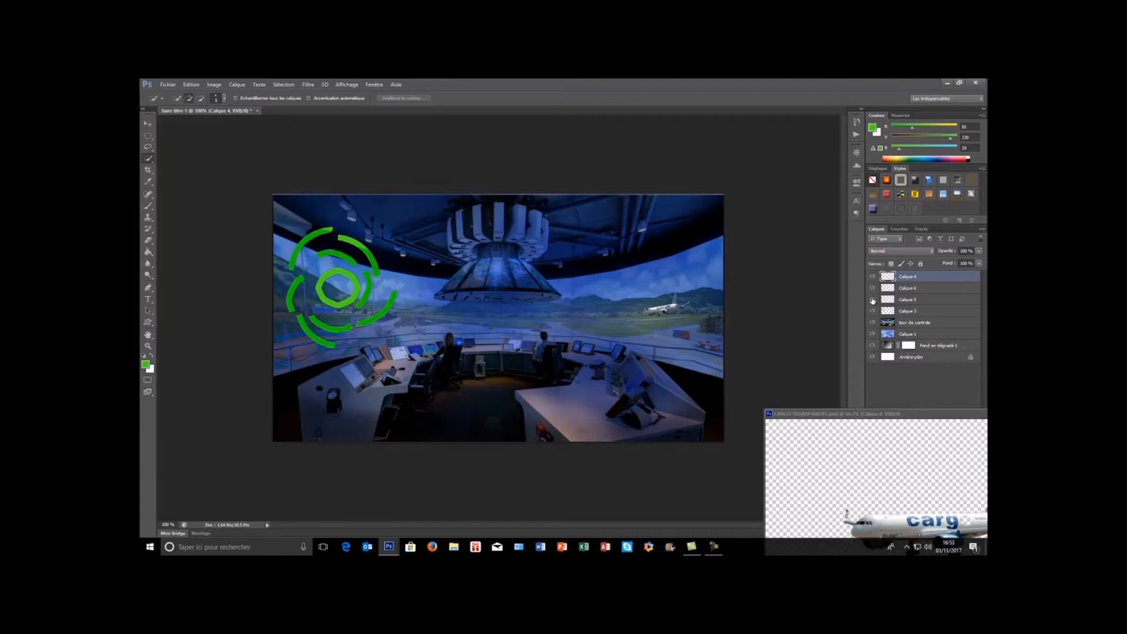
left_click(873, 300)
left_click(872, 300)
mouse_move(322, 284)
left_mouse_down()
mouse_move(331, 304)
mouse_move(356, 286)
mouse_move(345, 273)
mouse_move(349, 306)
left_mouse_up()
left_click(884, 289)
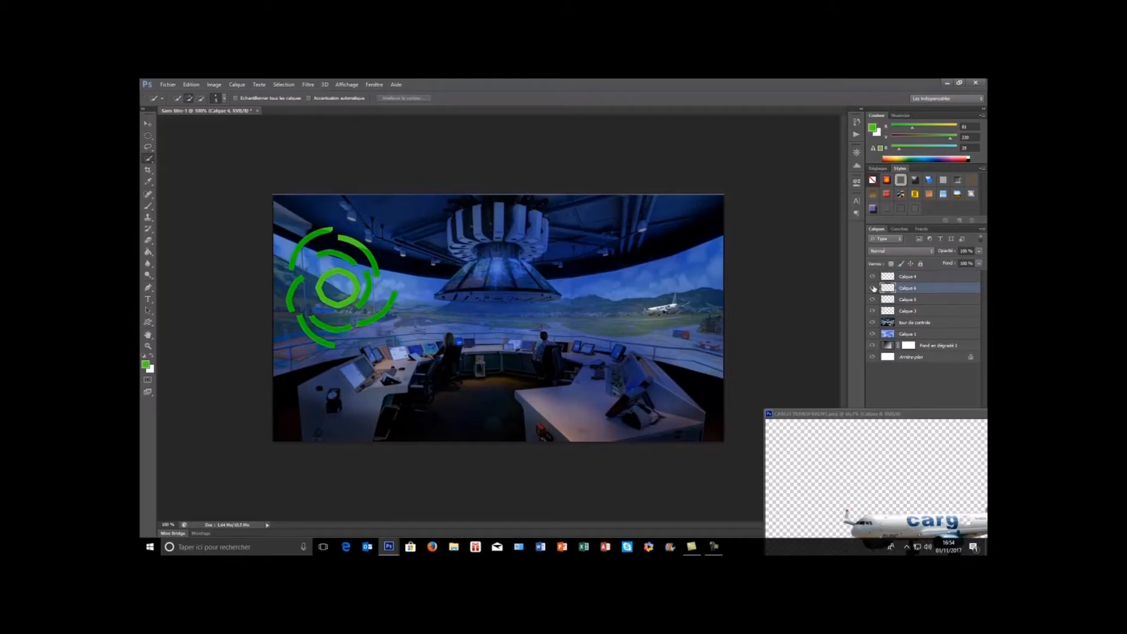
left_click(879, 300)
left_click(874, 300)
left_click(873, 299)
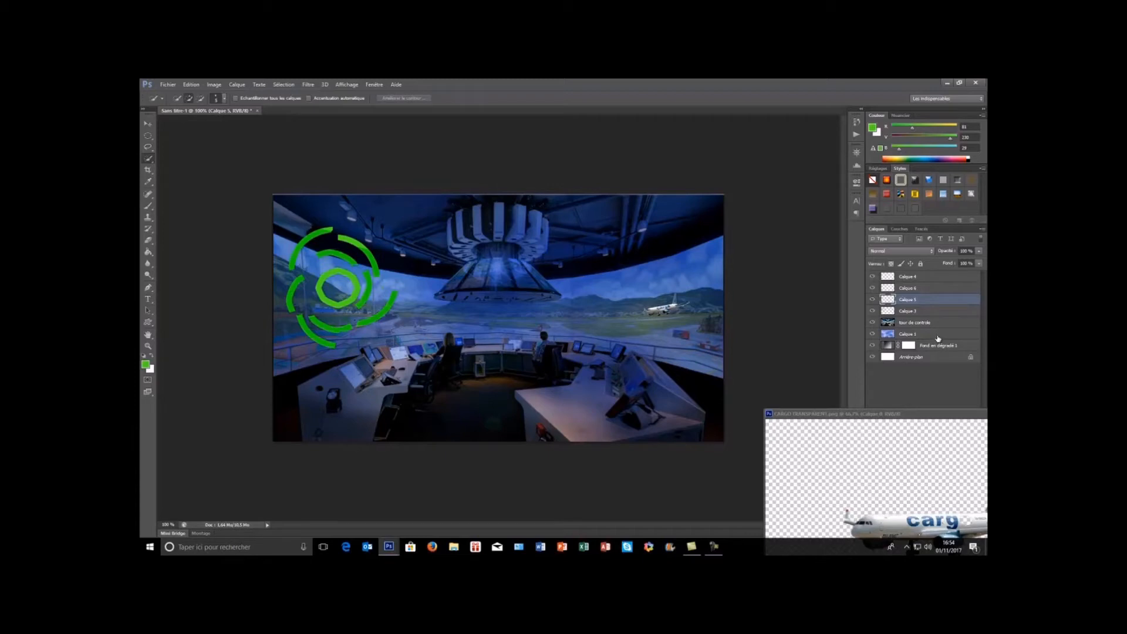
Duplicate Calque 5 and place the copied ring over the landscape, just beside the cargo plane.
right_click(911, 302)
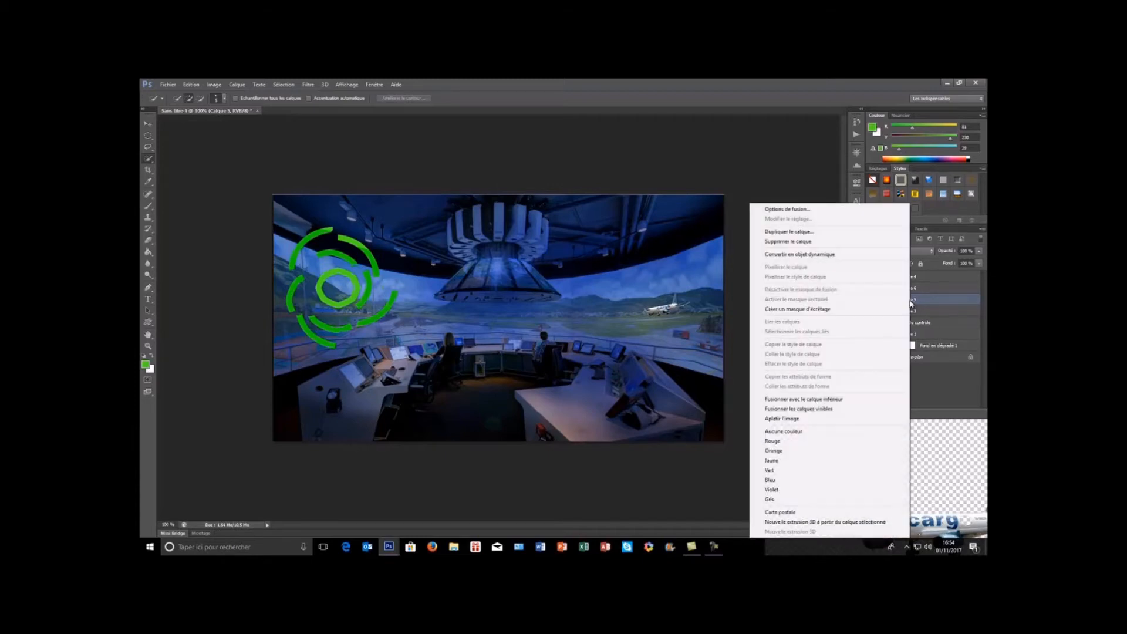
left_click(806, 232)
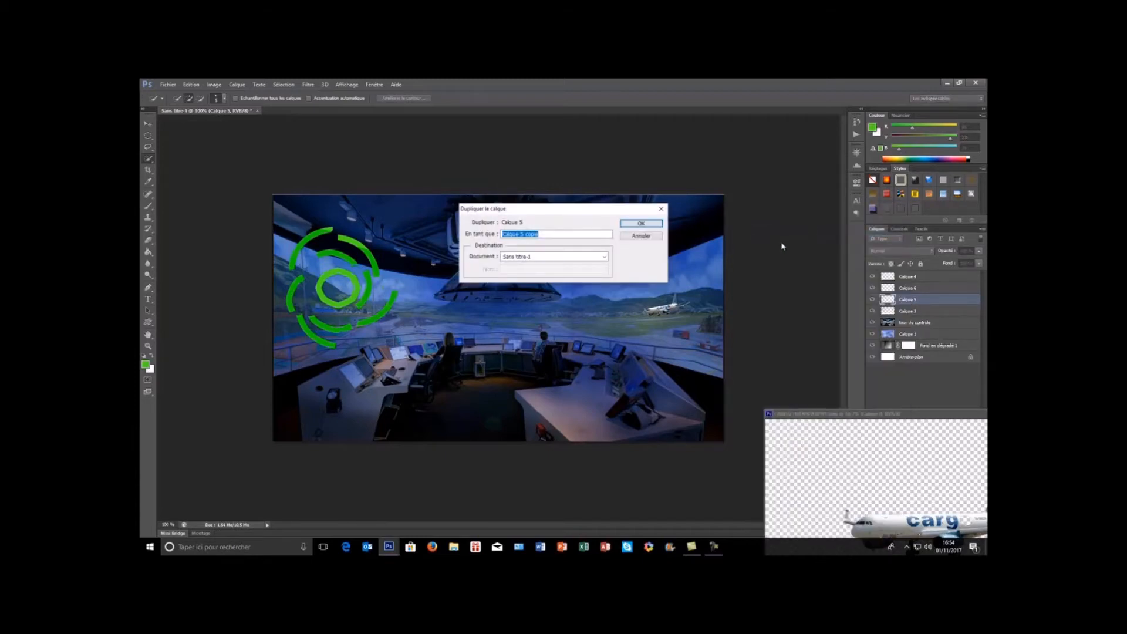
left_click(641, 224)
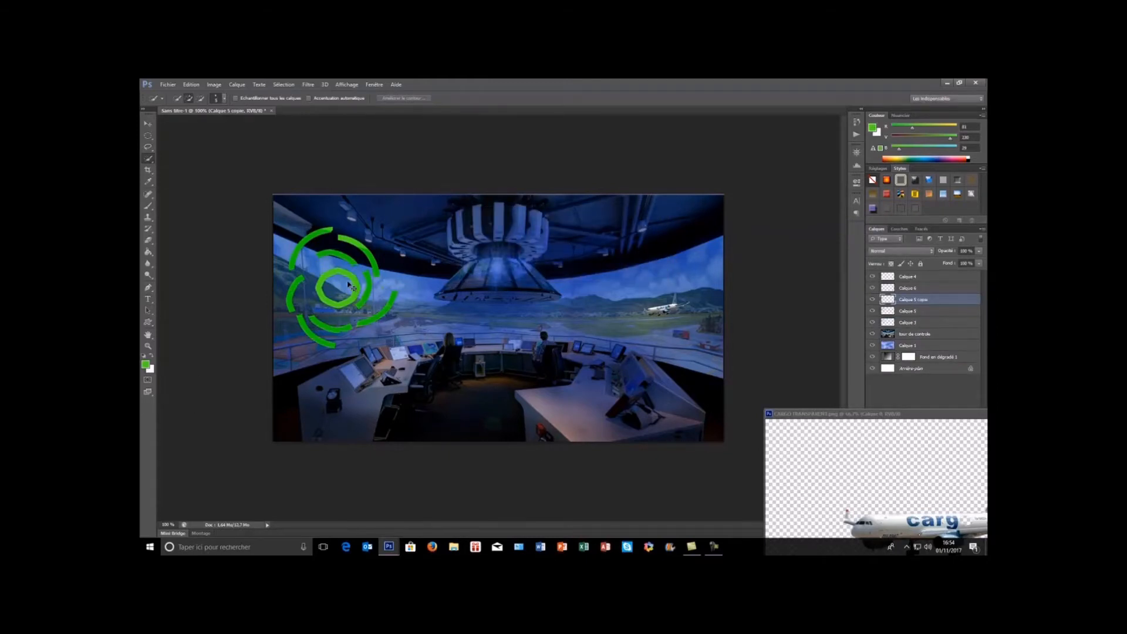
left_click_drag(352, 276, 610, 297)
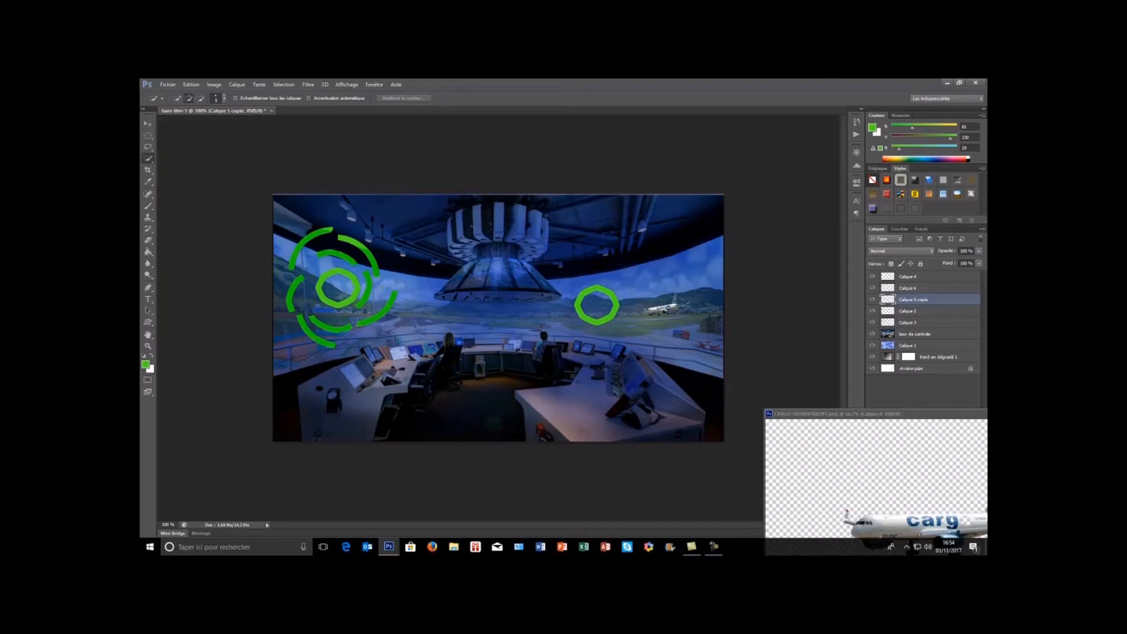
Erase gaps to split the copied ring into four segments and shift its upper and lower-right segments outward.
left_click(148, 240)
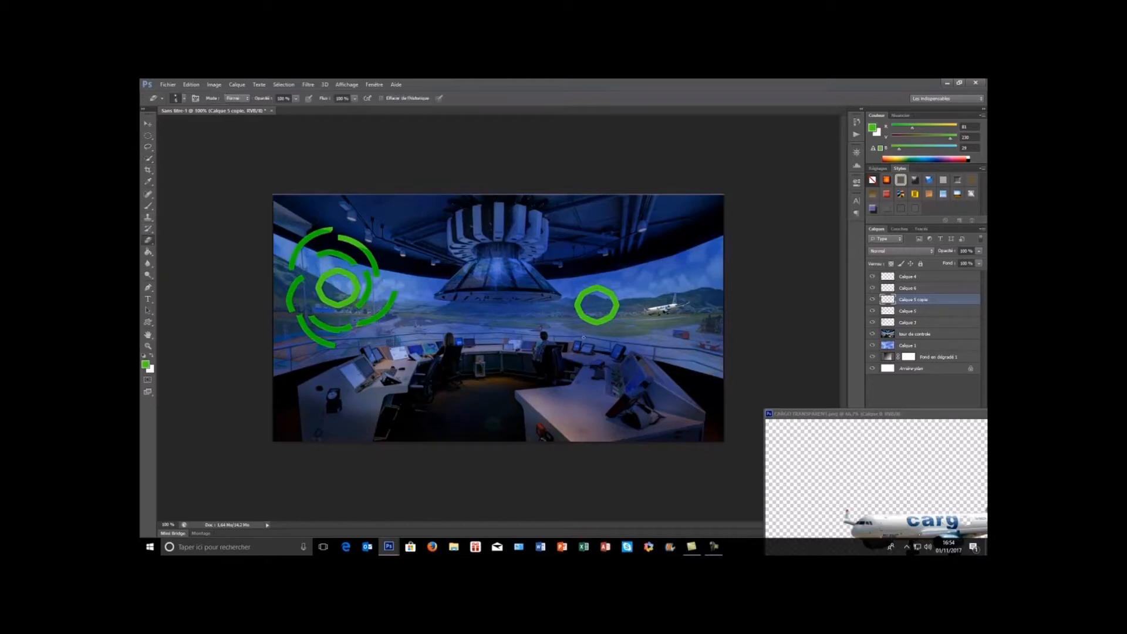
left_click_drag(591, 286, 596, 293)
left_click(149, 160)
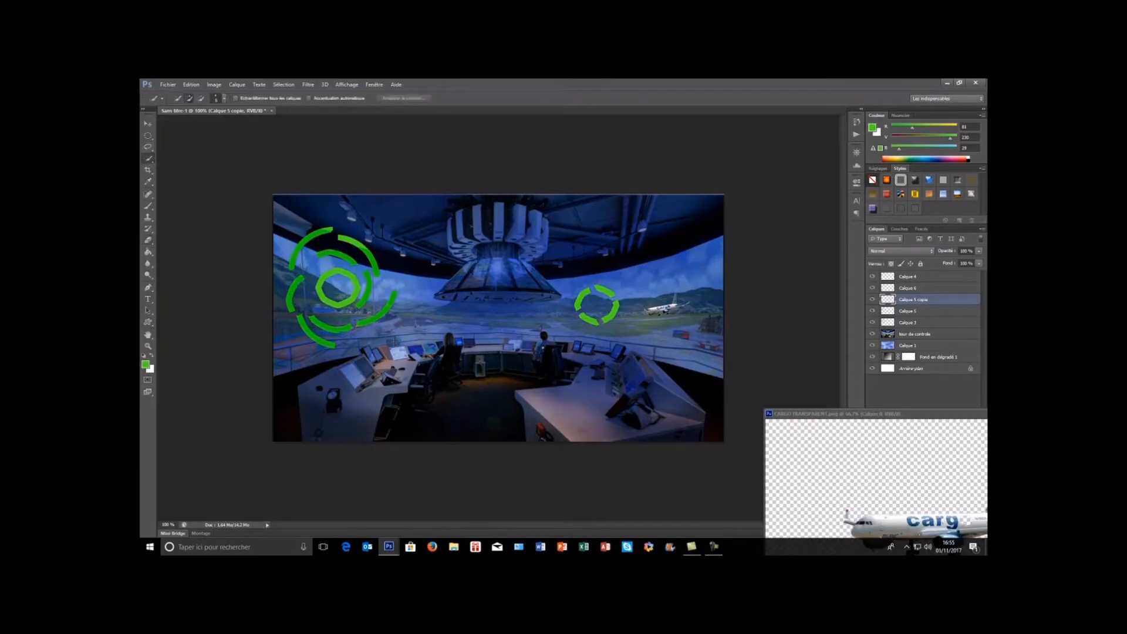
left_click(604, 290)
left_click_drag(602, 292, 607, 286)
key("ctrl+d")
left_click_drag(617, 304, 609, 318)
left_click_drag(613, 316, 623, 310)
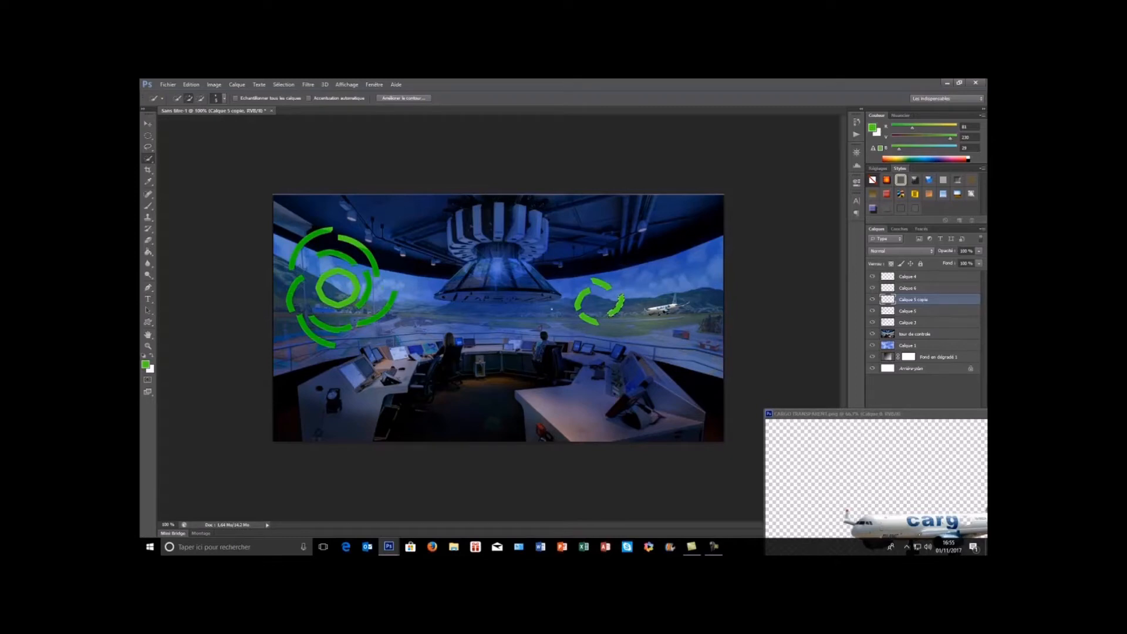
key("ctrl+d")
Select the copied ring's left and bottom segments one after the other, adjust their positions, and clear the selection.
left_click(581, 303)
left_click_drag(584, 309, 579, 304)
key("ctrl+d")
left_click(589, 320)
left_click_drag(589, 322, 596, 323)
key("ctrl+d")
Close the floating CARGO TRANSPARENT image.
left_click(167, 85)
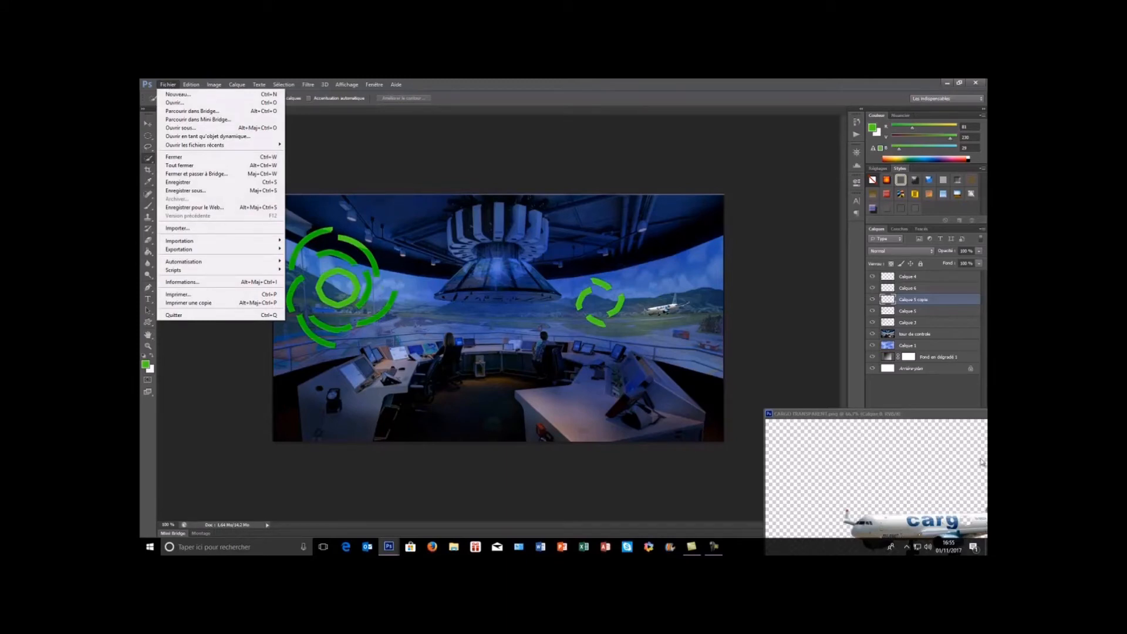
left_click_drag(951, 414, 800, 383)
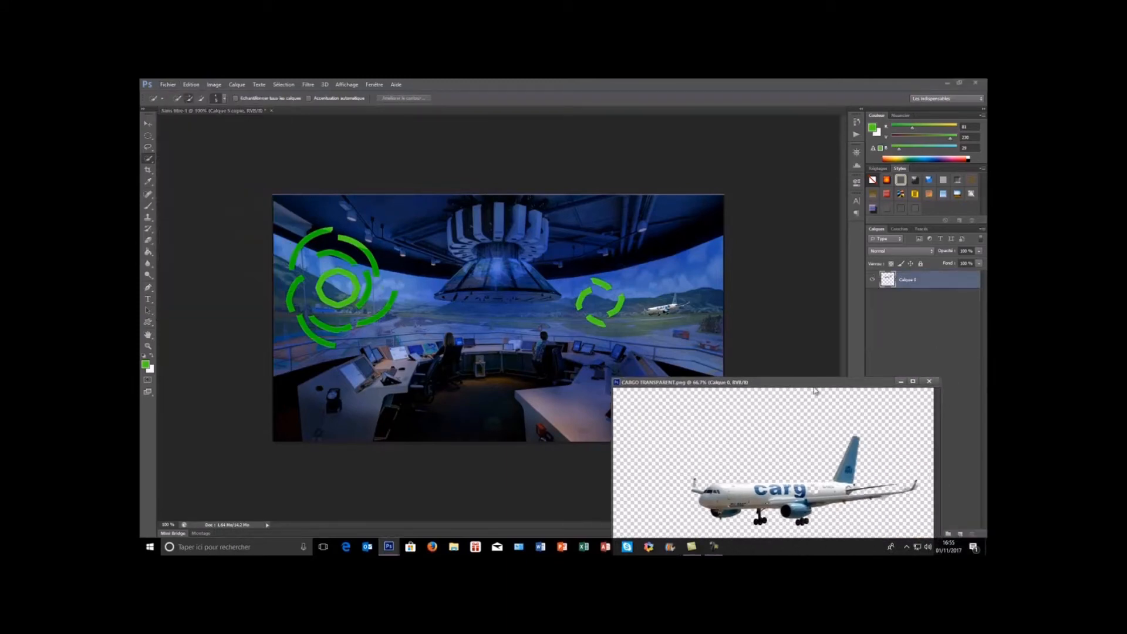
left_click(927, 382)
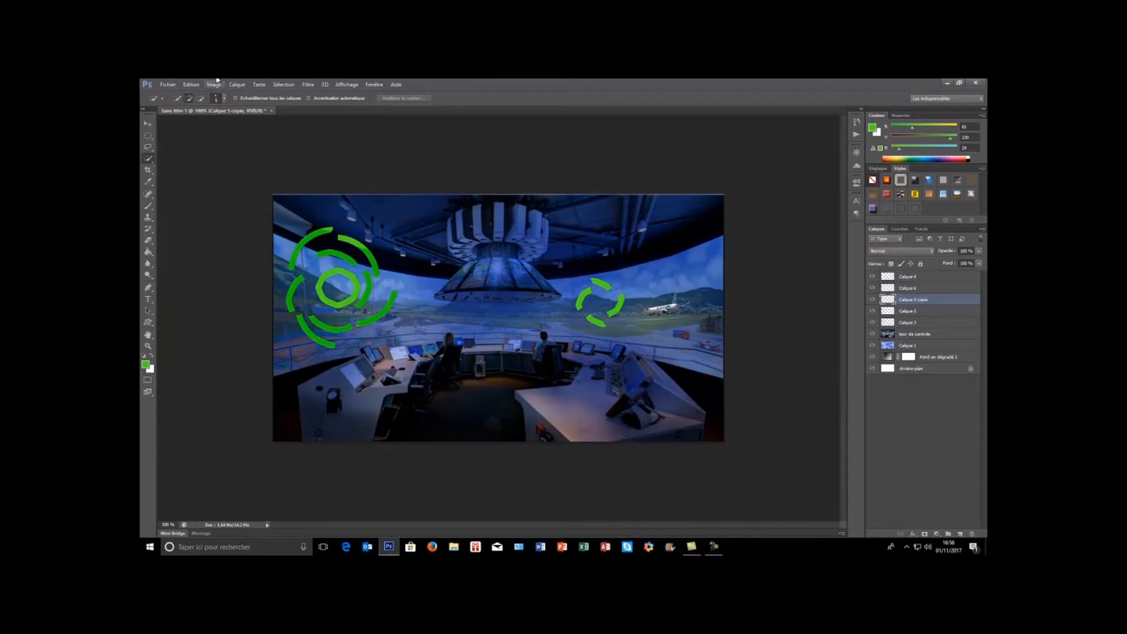
Make the topmost layer, Calque 4, active, then open the telephone2 image and float its window beside the composition.
left_click(168, 85)
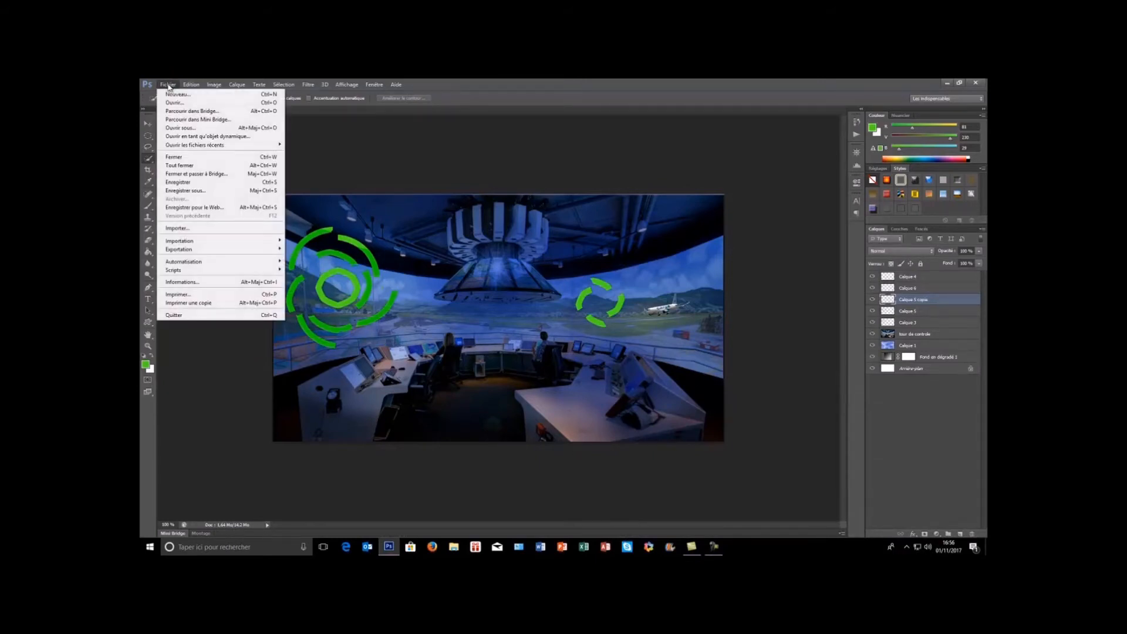
left_click(886, 278)
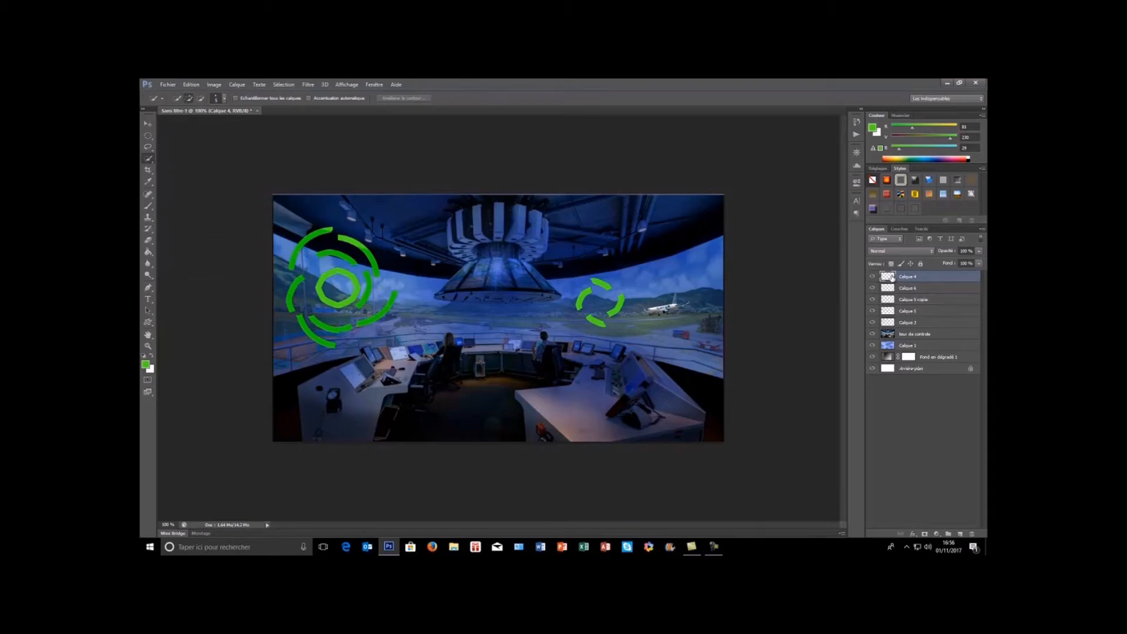
left_click(873, 289)
left_click(874, 289)
left_click(167, 86)
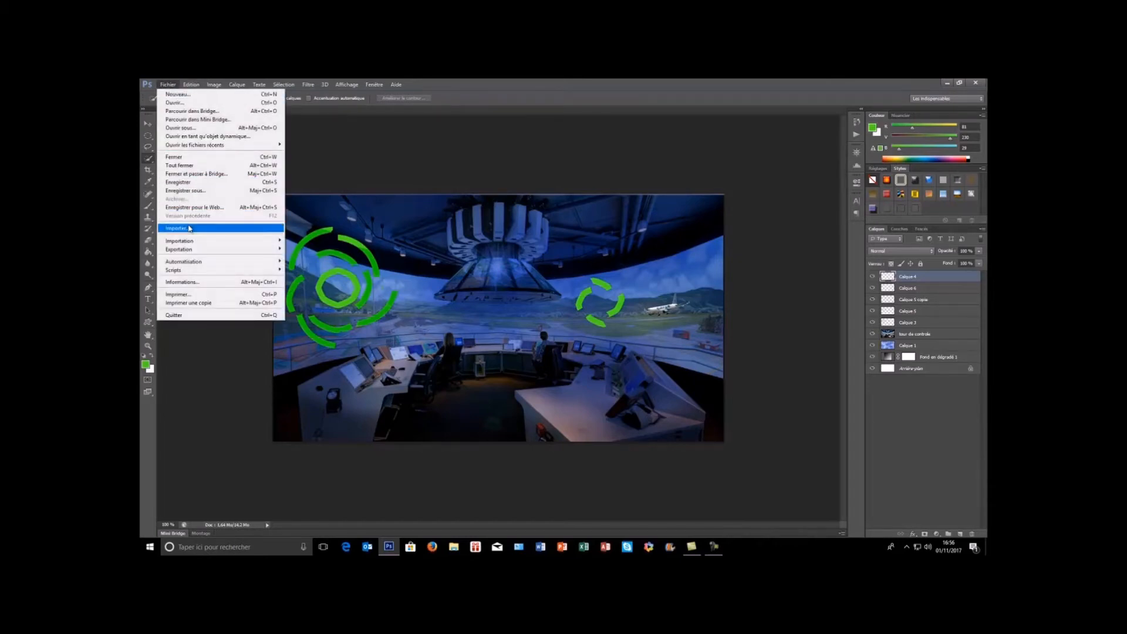
left_click(174, 103)
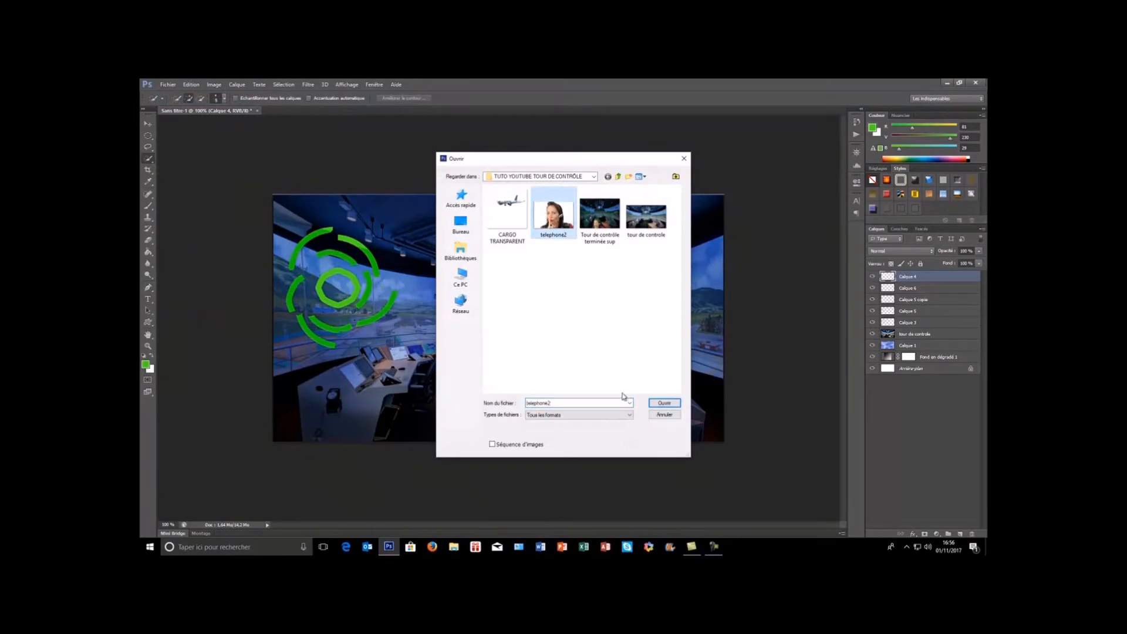
left_click(664, 403)
left_click_drag(284, 114, 478, 157)
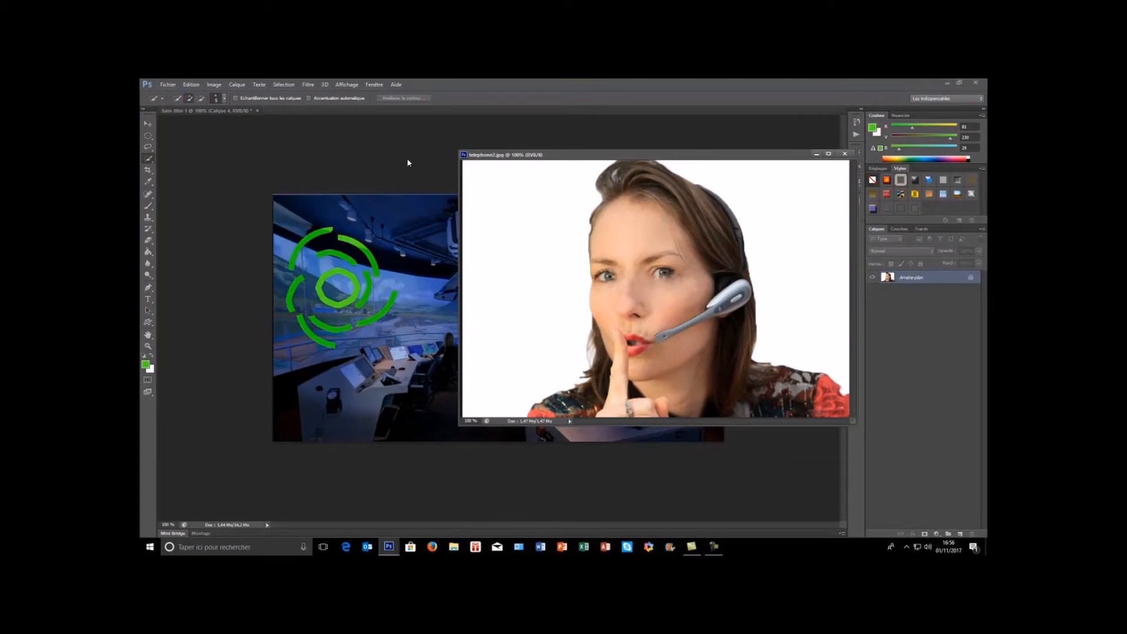
left_click_drag(528, 156, 644, 147)
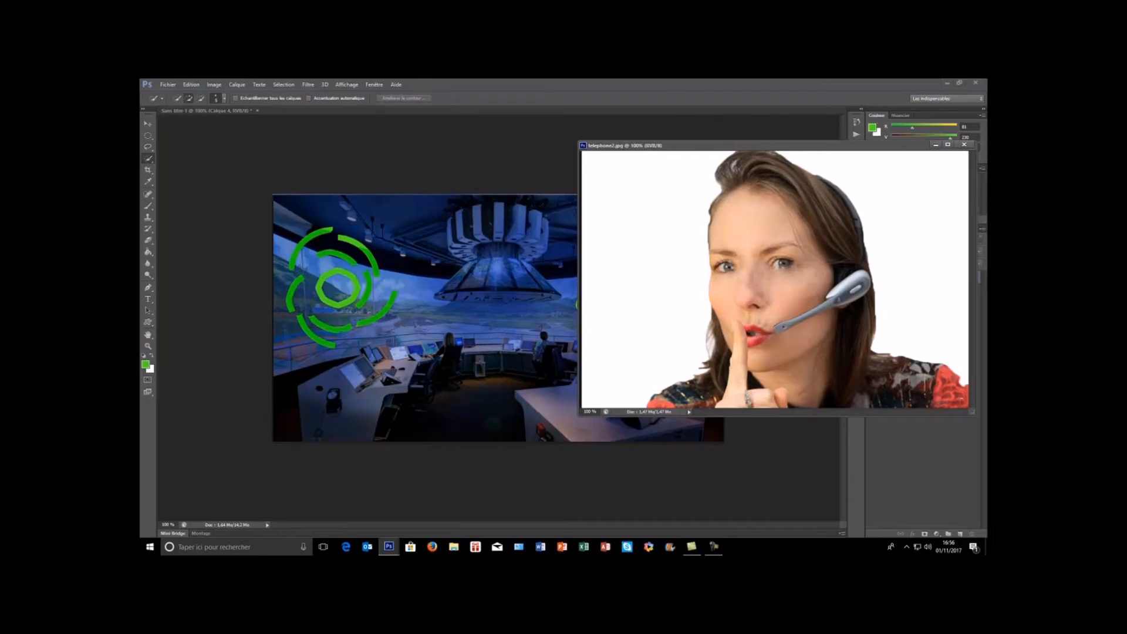
Select the woman with the Quick Selection tool, copy her into the control tower composition, and move her image window aside.
mouse_move(733, 171)
left_mouse_down()
mouse_move(740, 206)
mouse_move(727, 239)
left_mouse_up()
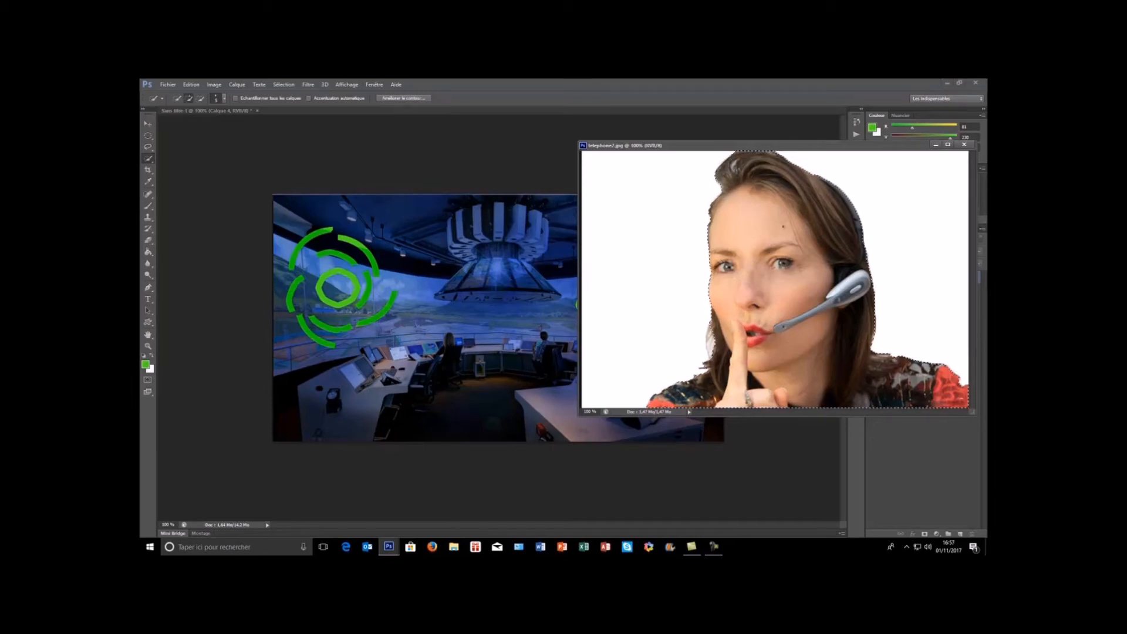
left_click_drag(785, 220, 457, 277)
left_click_drag(837, 145, 957, 300)
Scale the woman to about 38% width and 42% height with Free Transform and place her at the bottom centre of the control room.
key("ctrl+t")
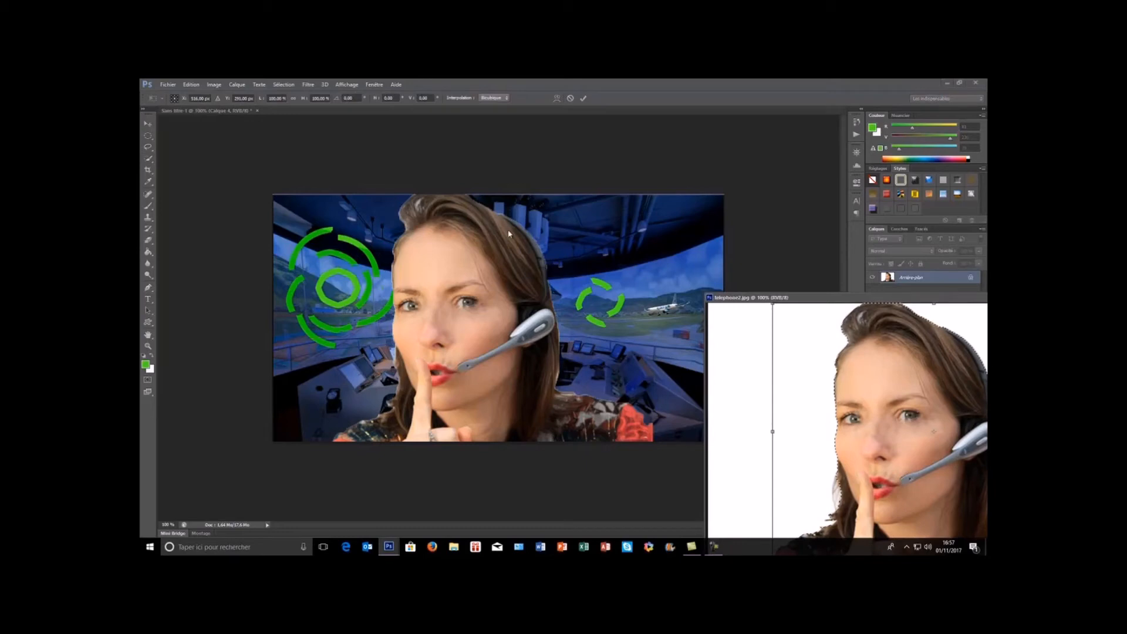
left_click(461, 235)
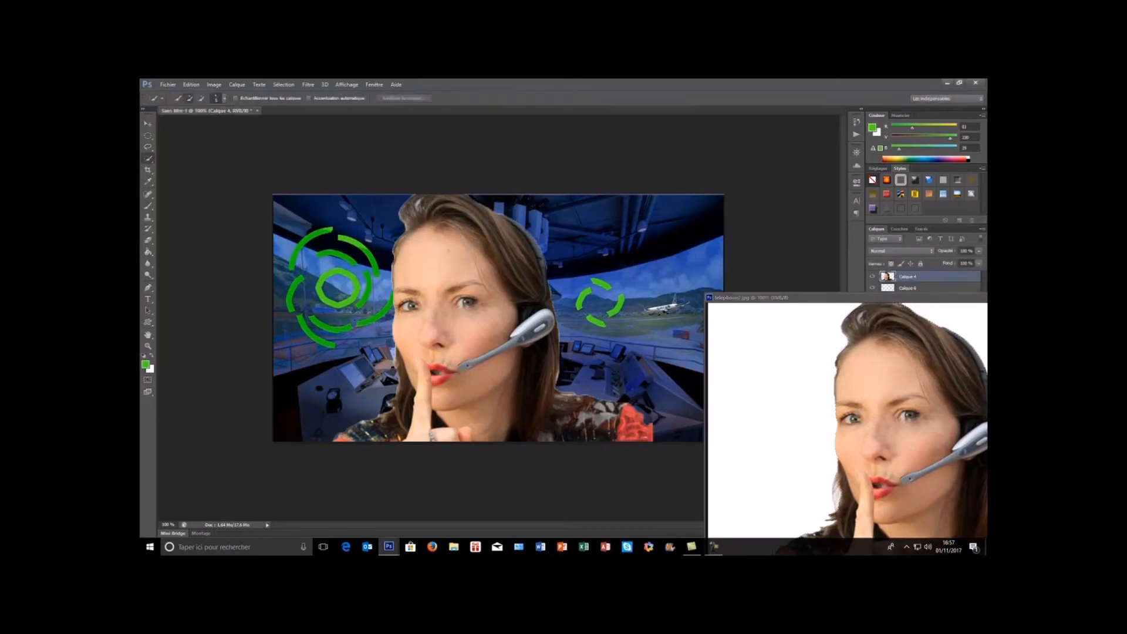
left_click_drag(461, 265, 420, 314)
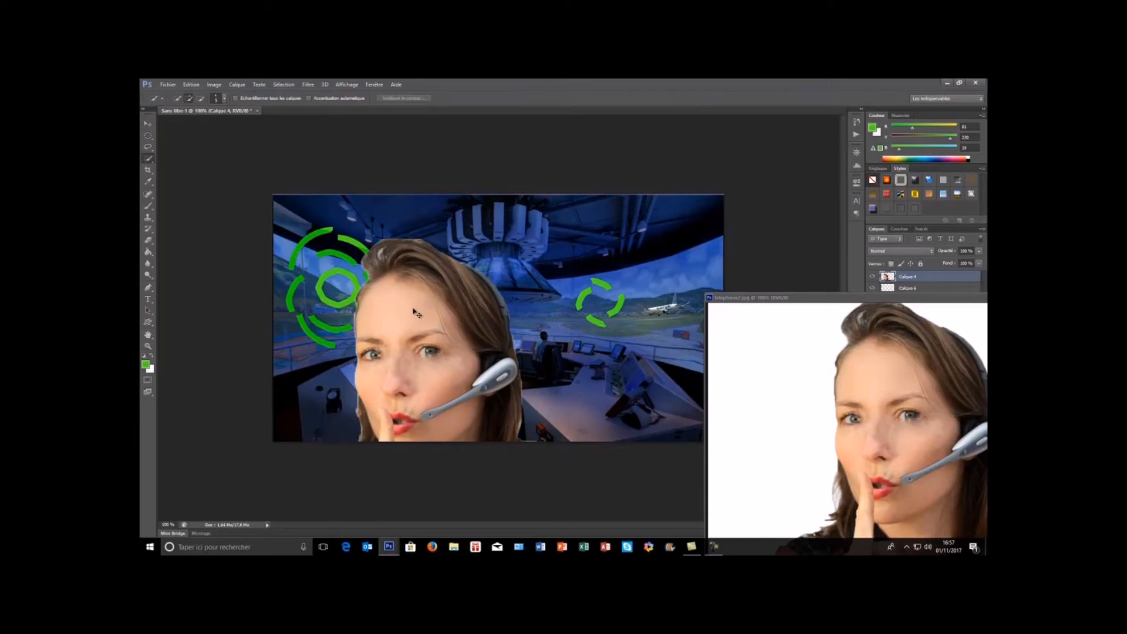
key("ctrl+t")
left_click_drag(617, 238, 424, 364)
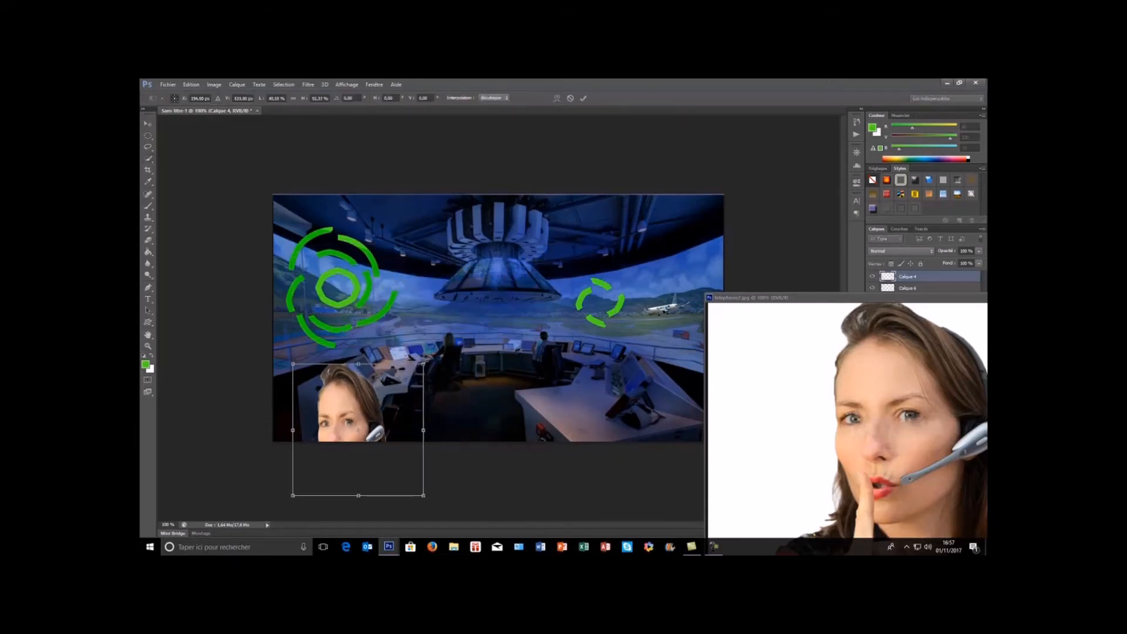
left_click_drag(362, 446, 438, 369)
left_click_drag(459, 306, 459, 333)
left_click_drag(395, 387, 407, 391)
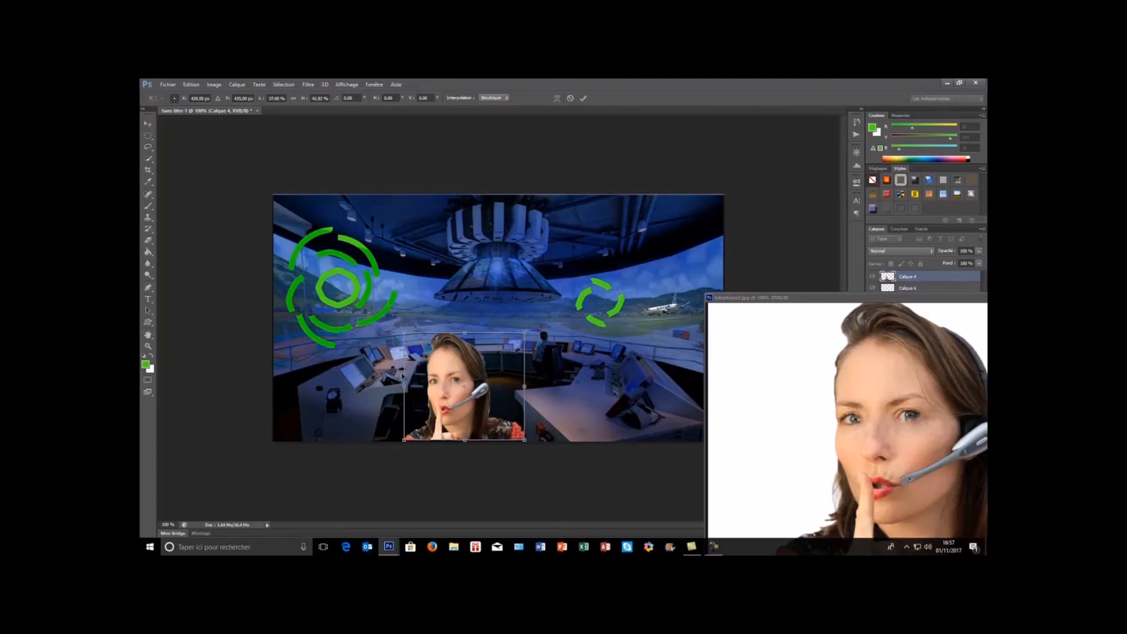
Refine the woman's size to about 35% width and 38% height, shift her slightly to the right, and apply the transform.
left_click_drag(464, 333, 465, 345)
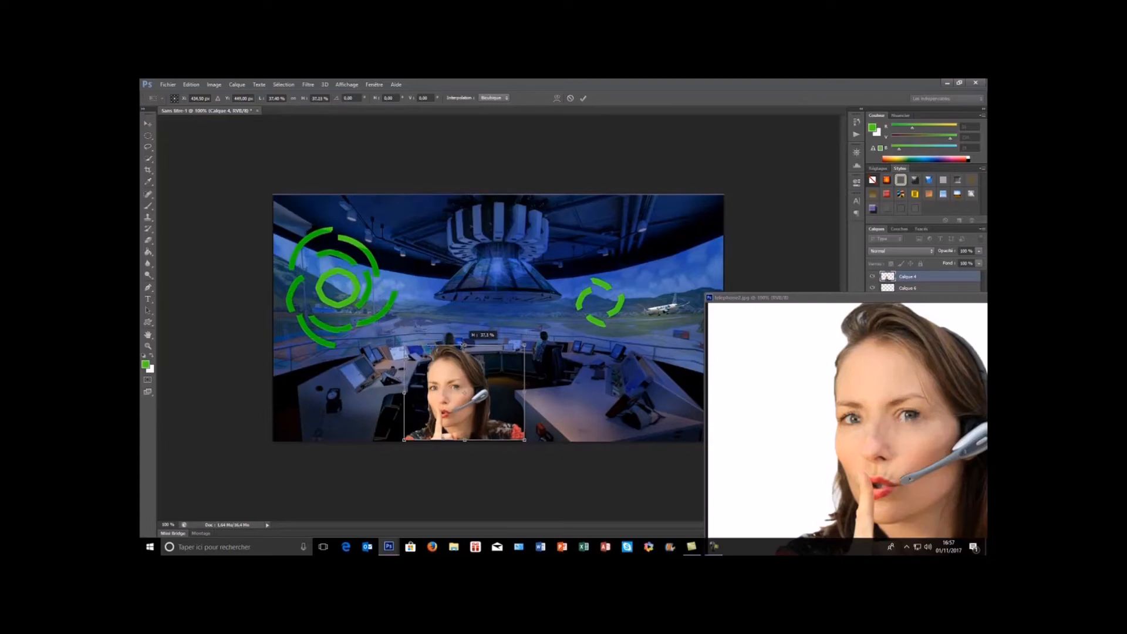
left_click_drag(527, 395, 517, 395)
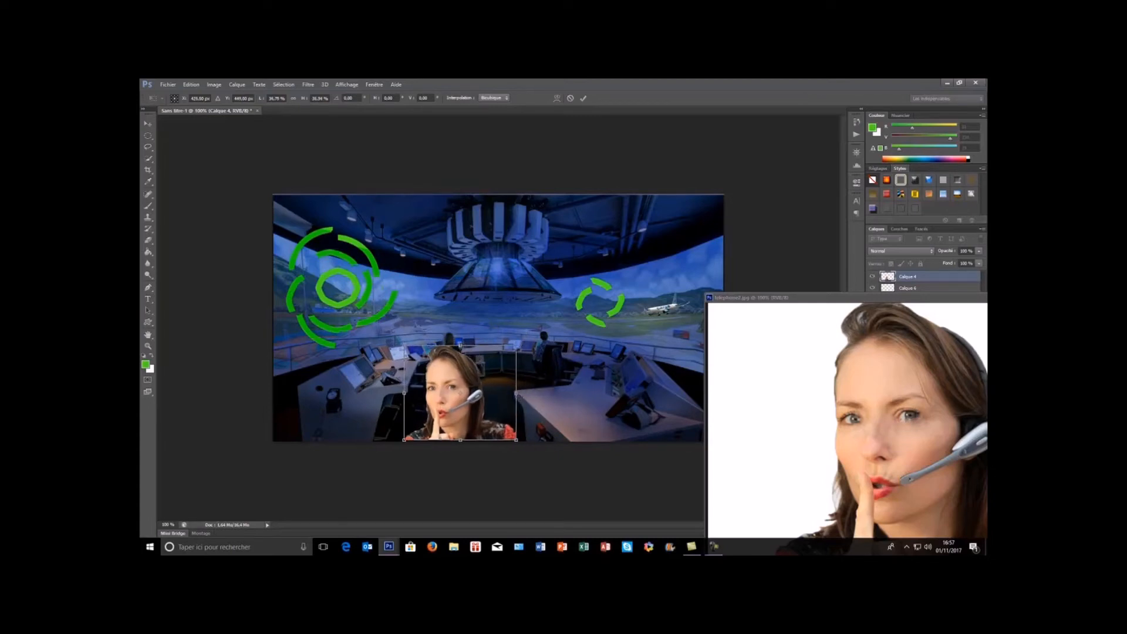
left_click_drag(461, 345, 460, 342)
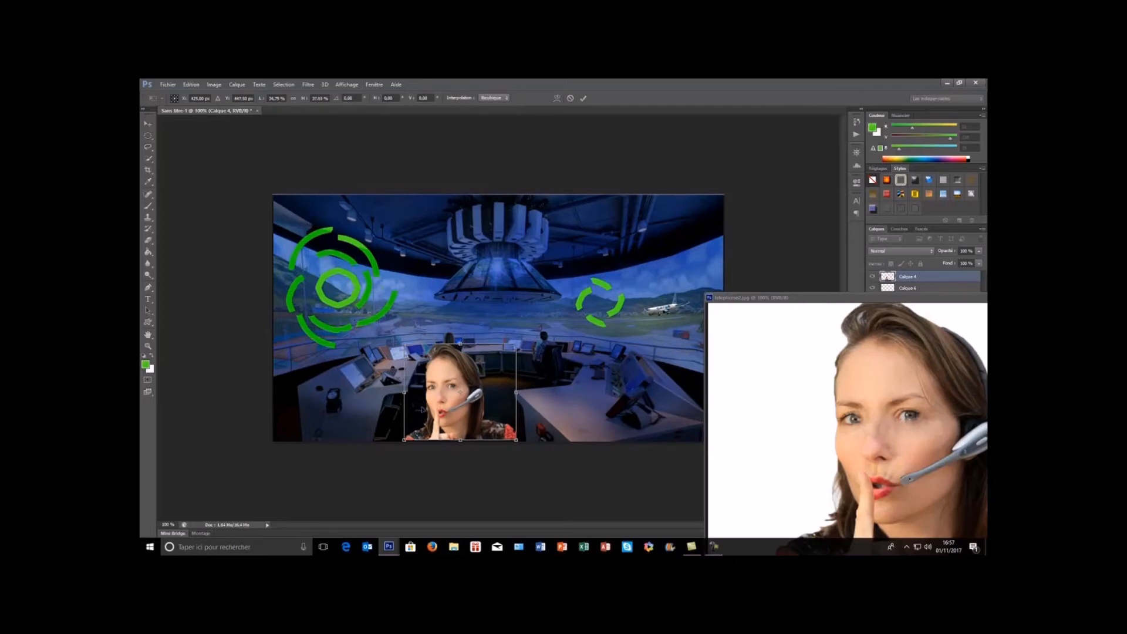
left_click_drag(401, 391, 401, 391)
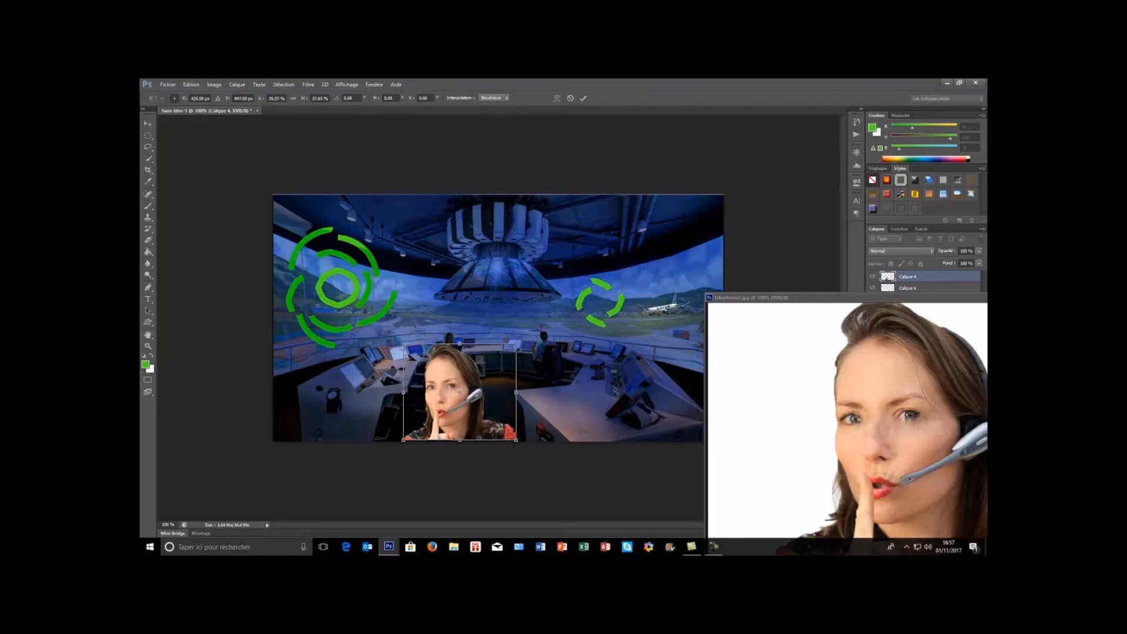
left_click_drag(476, 348, 486, 347)
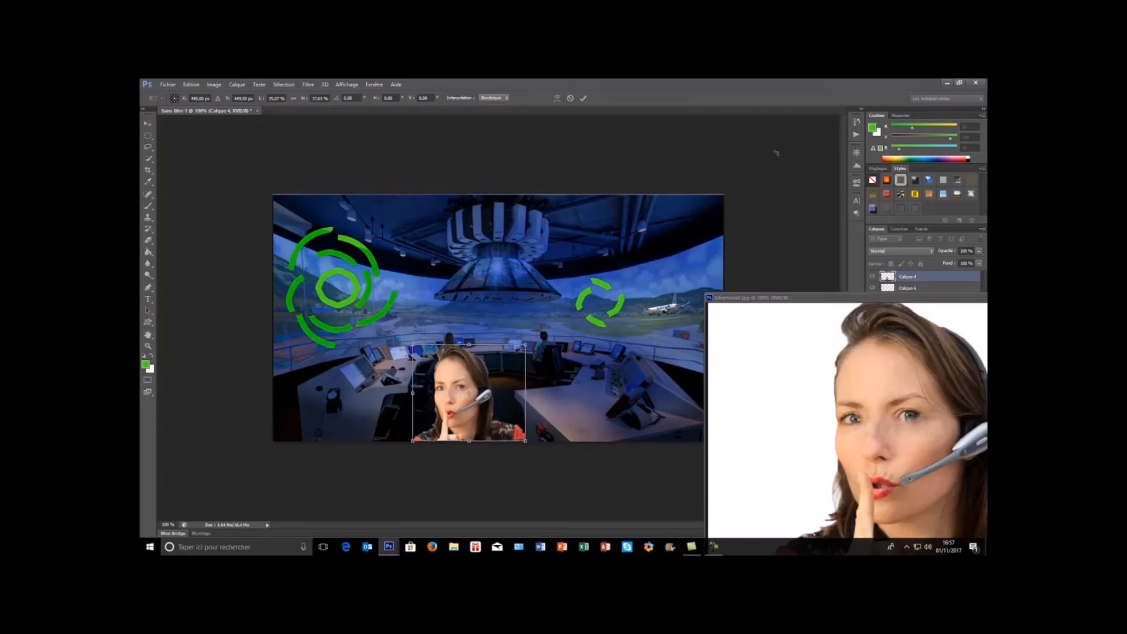
left_click(583, 99)
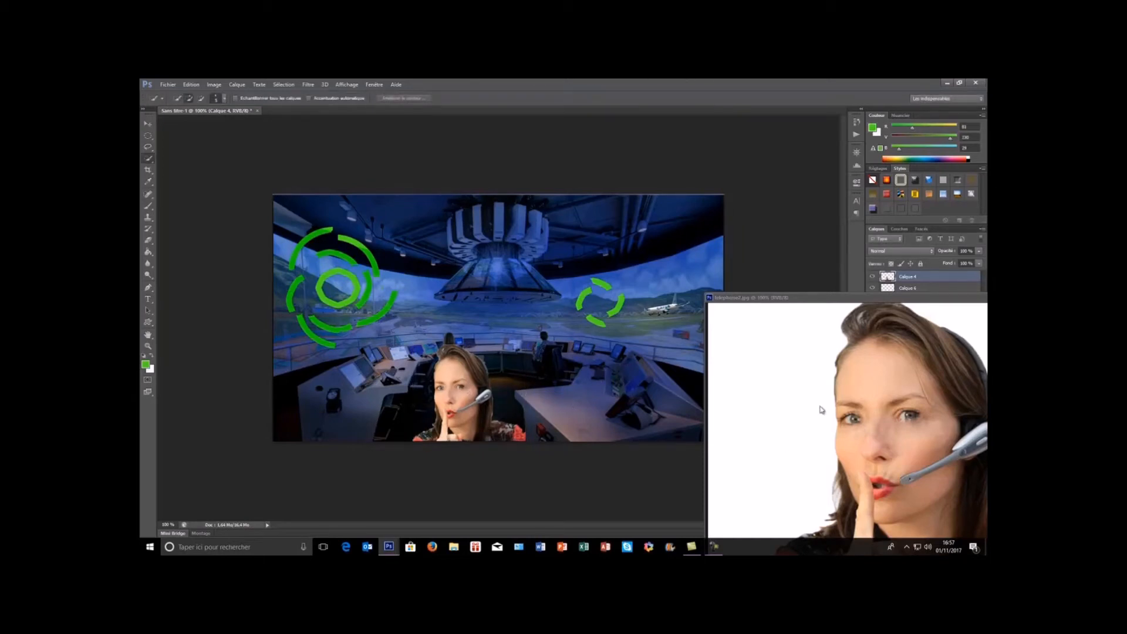
Close the telephone2 image and add a new empty layer above the woman's layer.
left_click_drag(941, 298, 723, 262)
left_click(874, 259)
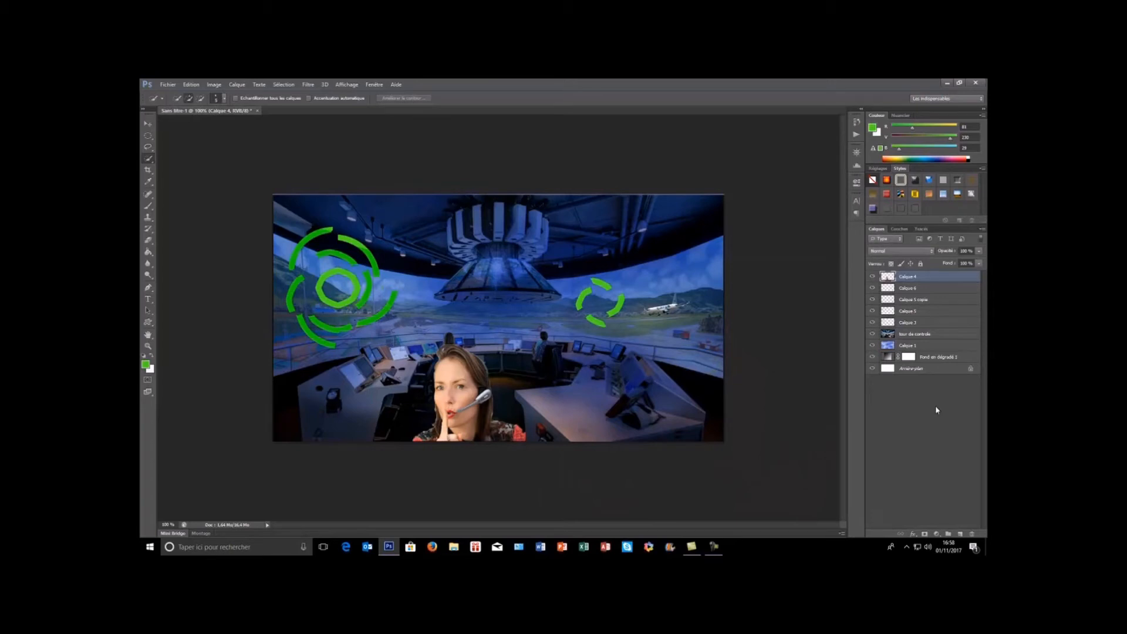
left_click(958, 533)
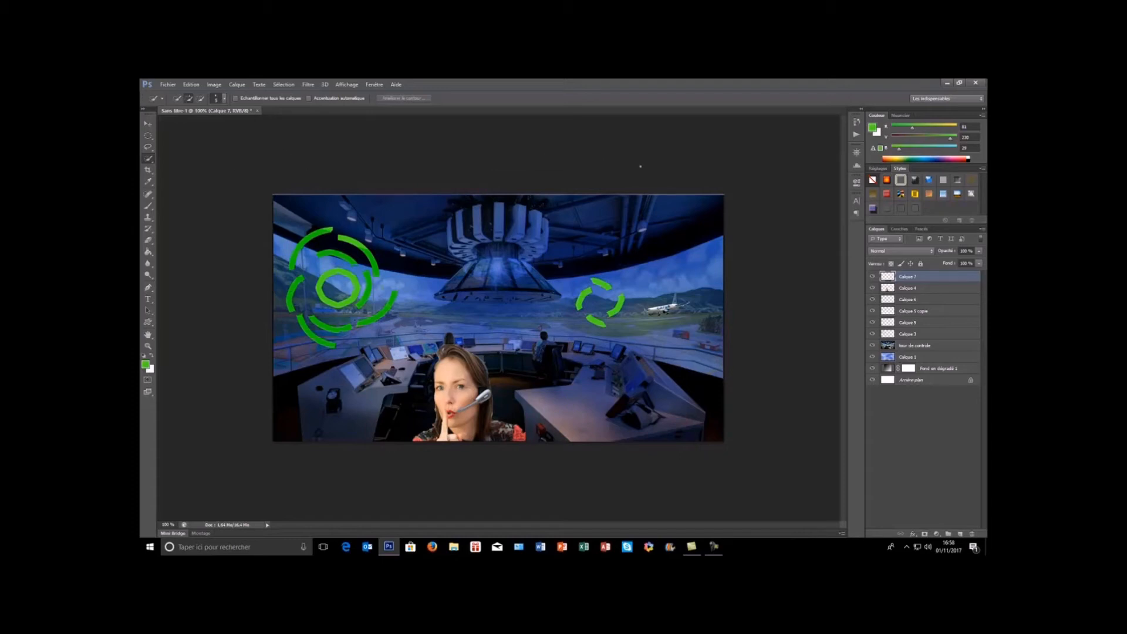
Show the rulers, float the document window, and place two closely spaced vertical guides between the large green rings and the woman.
key("ctrl+r")
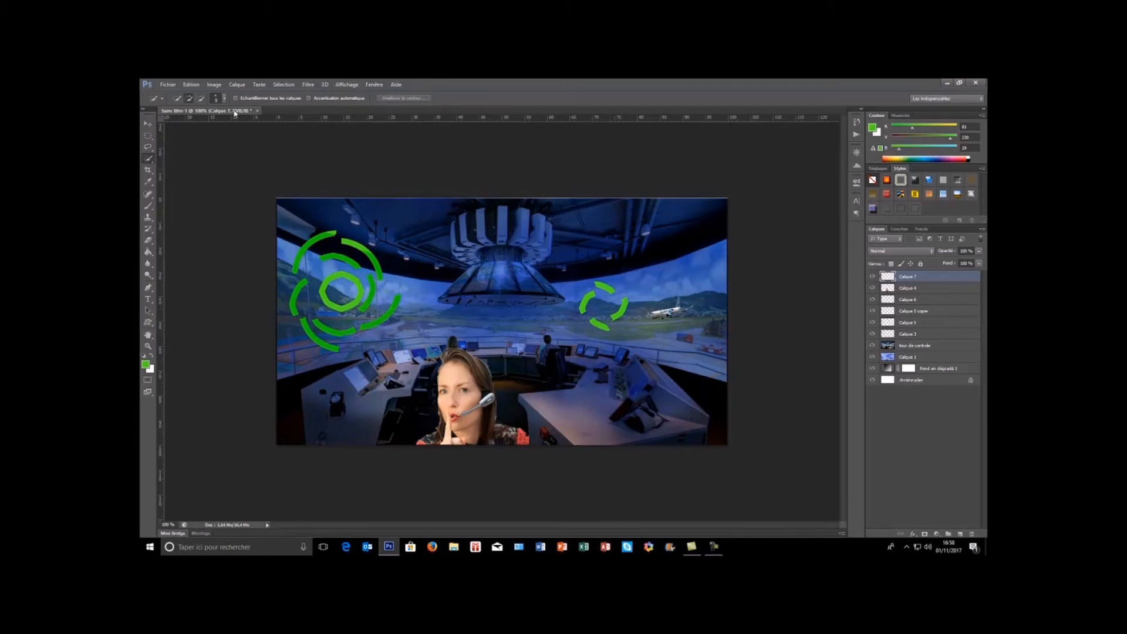
left_click_drag(228, 113, 393, 157)
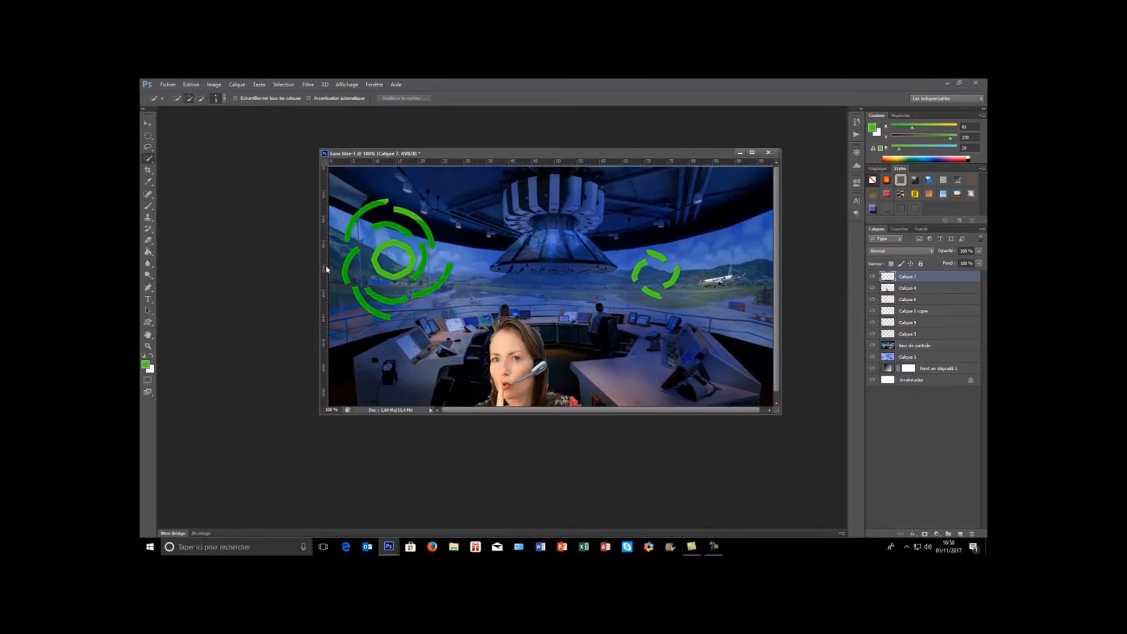
left_click_drag(325, 269, 463, 314)
left_click_drag(323, 274, 471, 322)
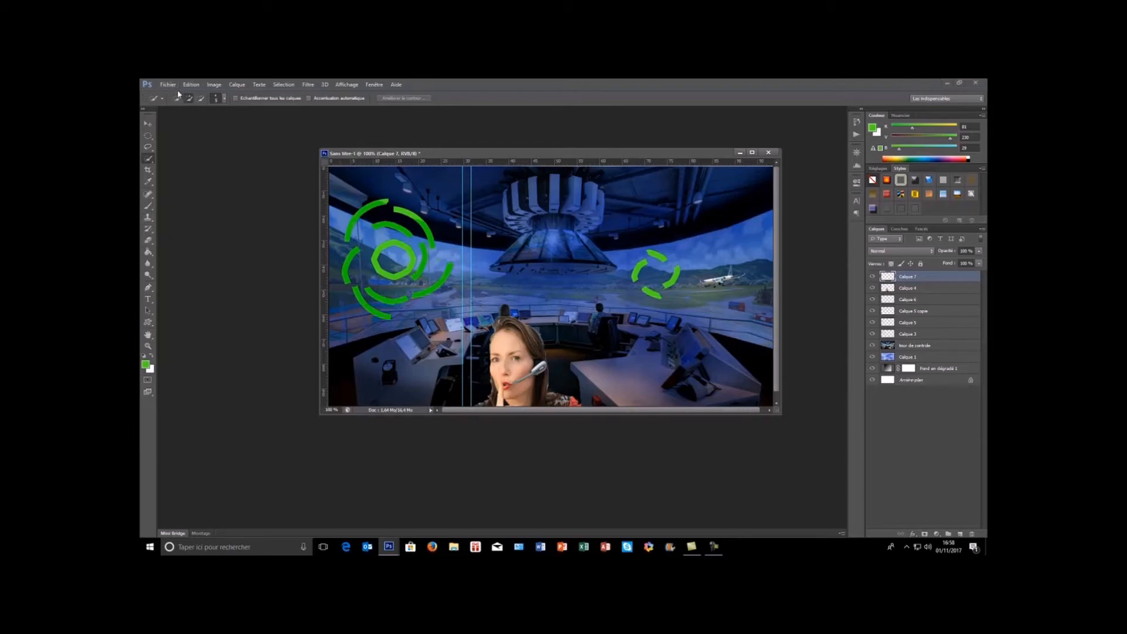
Display the grid over the image and align the two vertical guides with its lines.
left_click(344, 86)
mouse_move(379, 218)
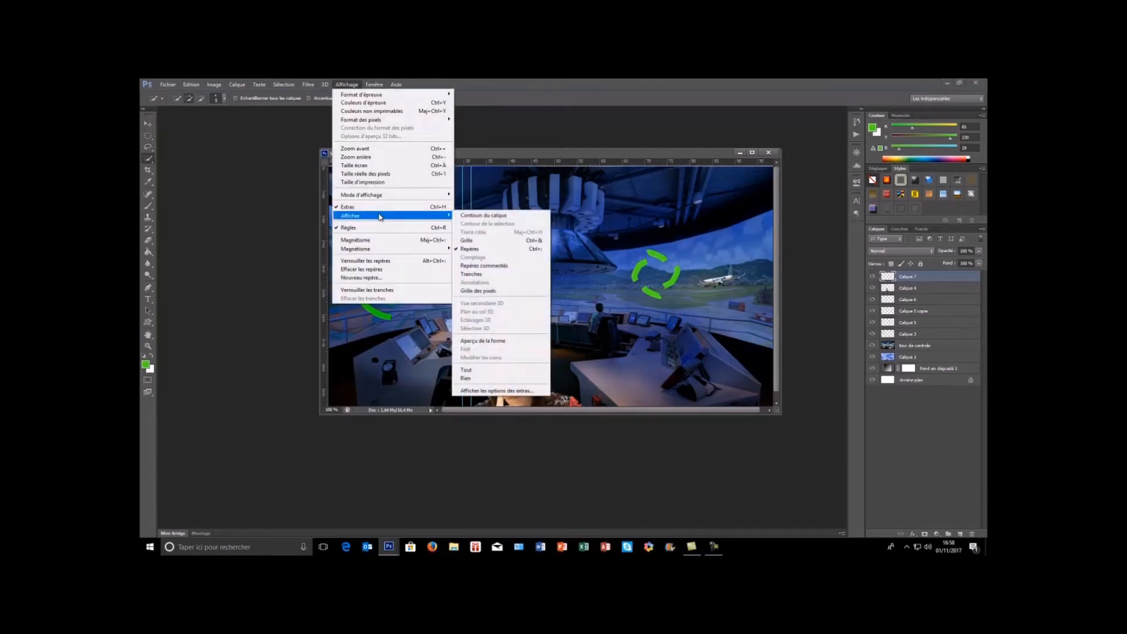
left_click(472, 242)
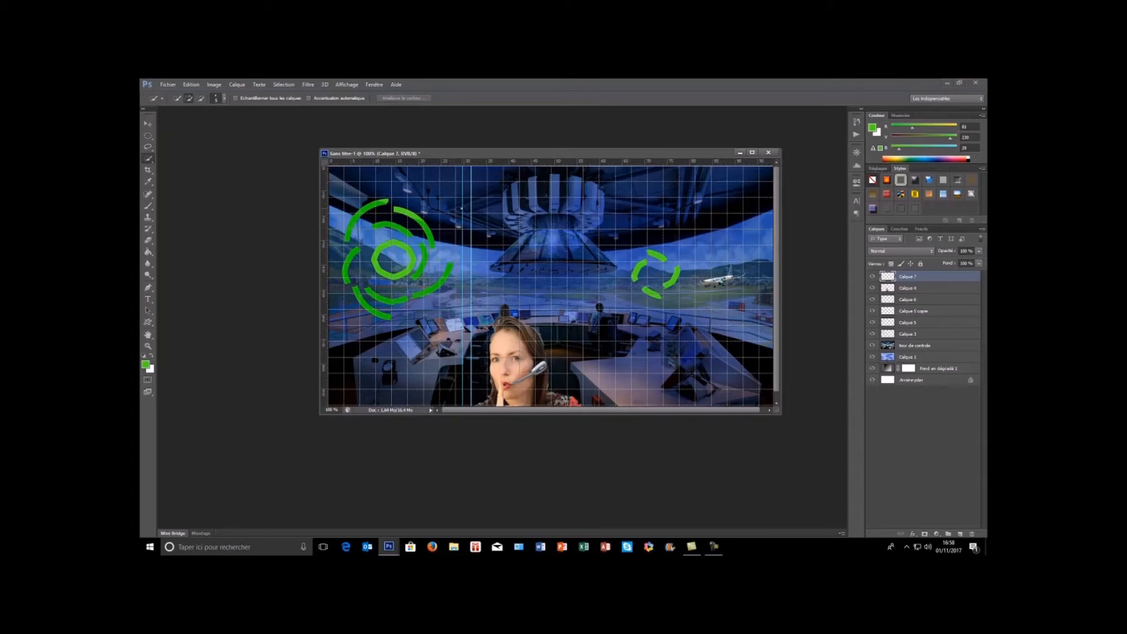
mouse_move(462, 209)
left_mouse_down()
mouse_move(455, 217)
mouse_move(465, 208)
left_mouse_up()
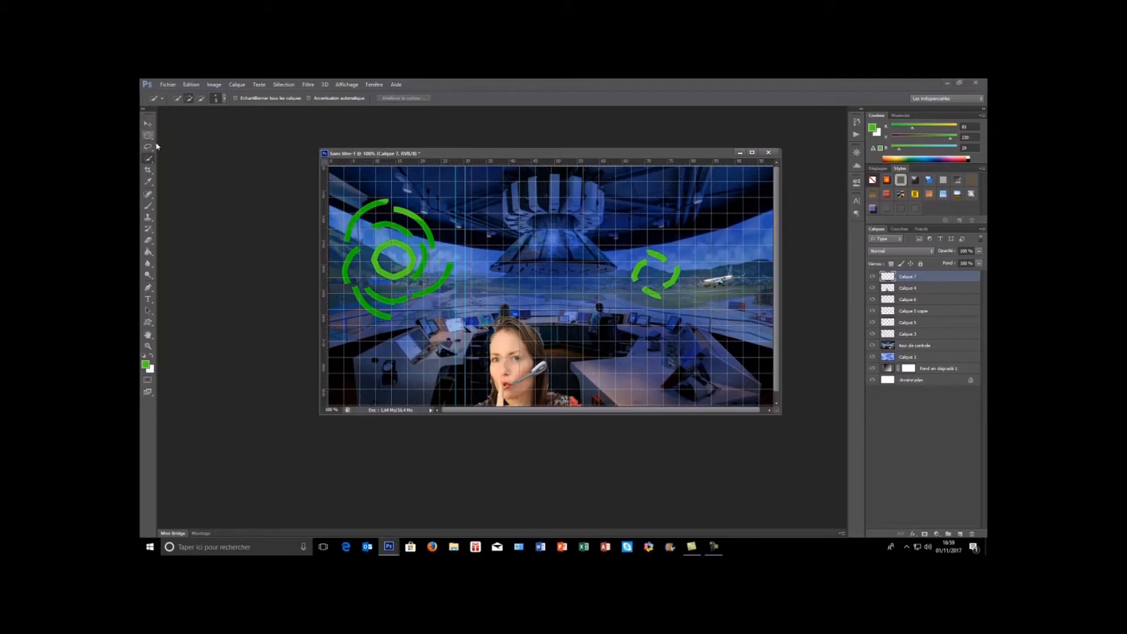
Select a column of five spaced rectangles between the two guides with the Rectangular Marquee and fill them with green.
left_click_drag(148, 136, 171, 137)
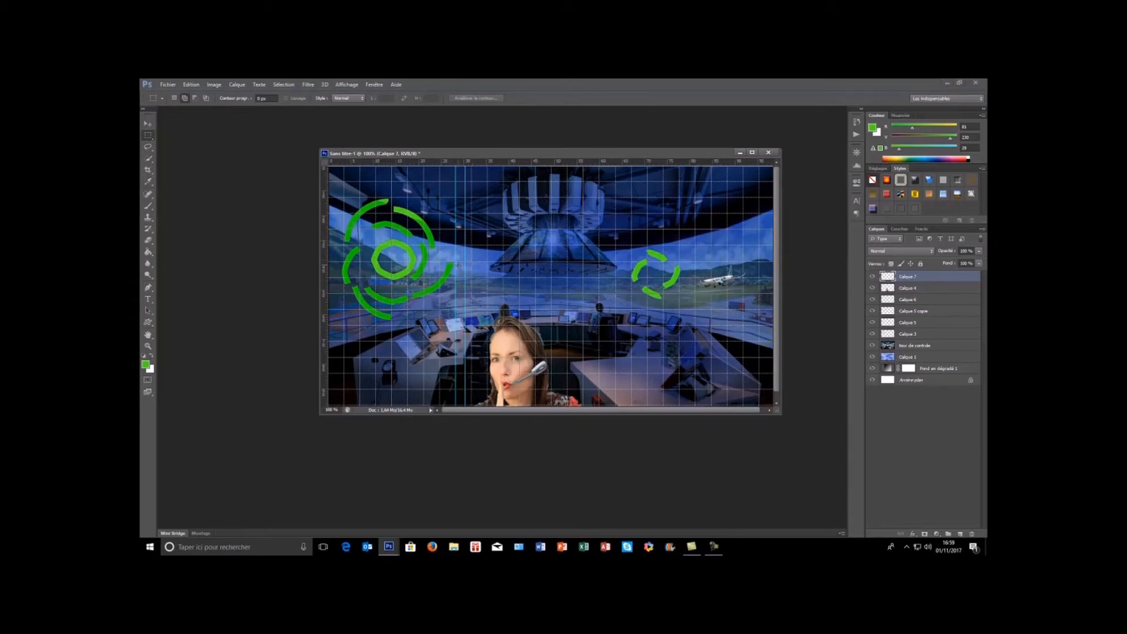
left_click_drag(456, 245, 466, 331)
left_click_drag(461, 336, 465, 356)
left_click_drag(456, 215, 464, 215)
left_click(148, 251)
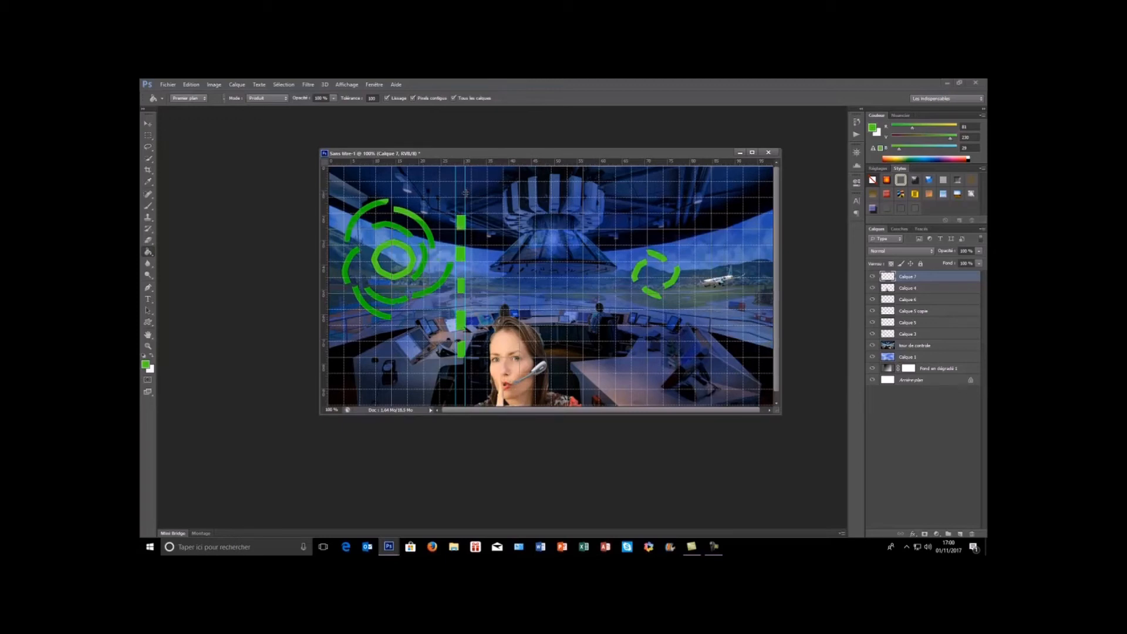
Move both guides to the right of the woman, fill a second column of five green rectangles between them, and hide the guides and grid.
left_click_drag(466, 192, 594, 236)
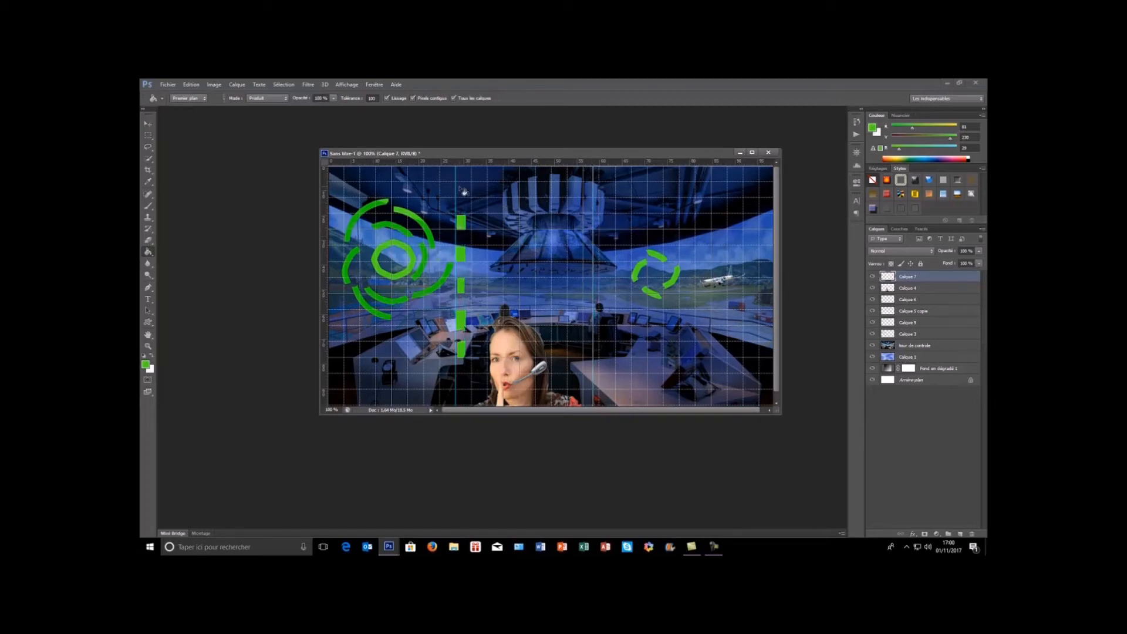
left_click_drag(456, 196, 582, 234)
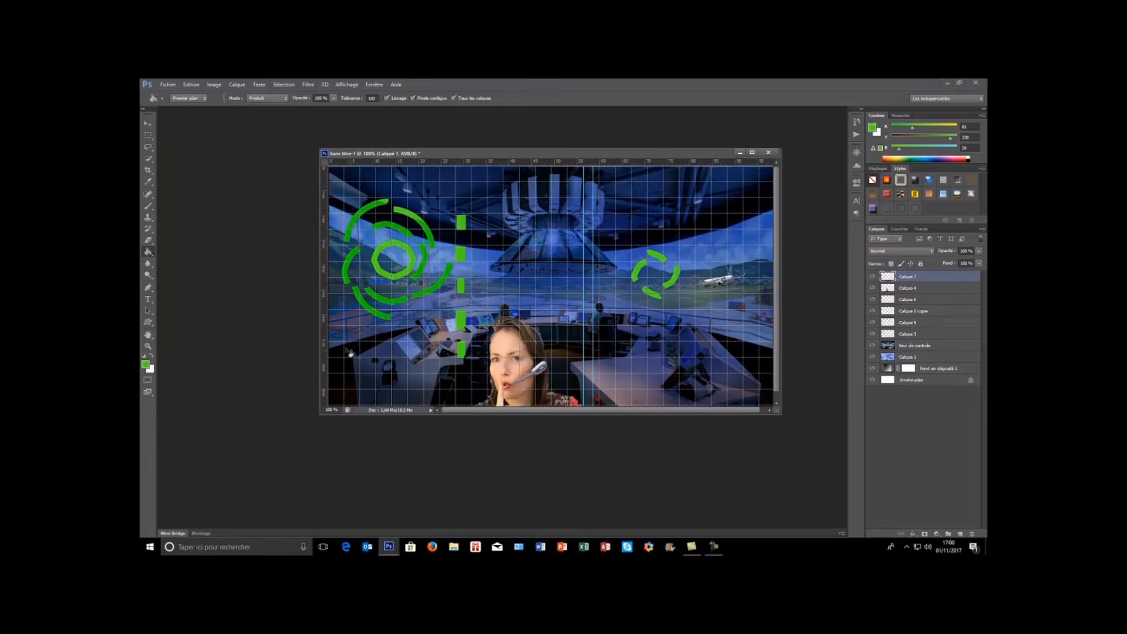
left_click(148, 136)
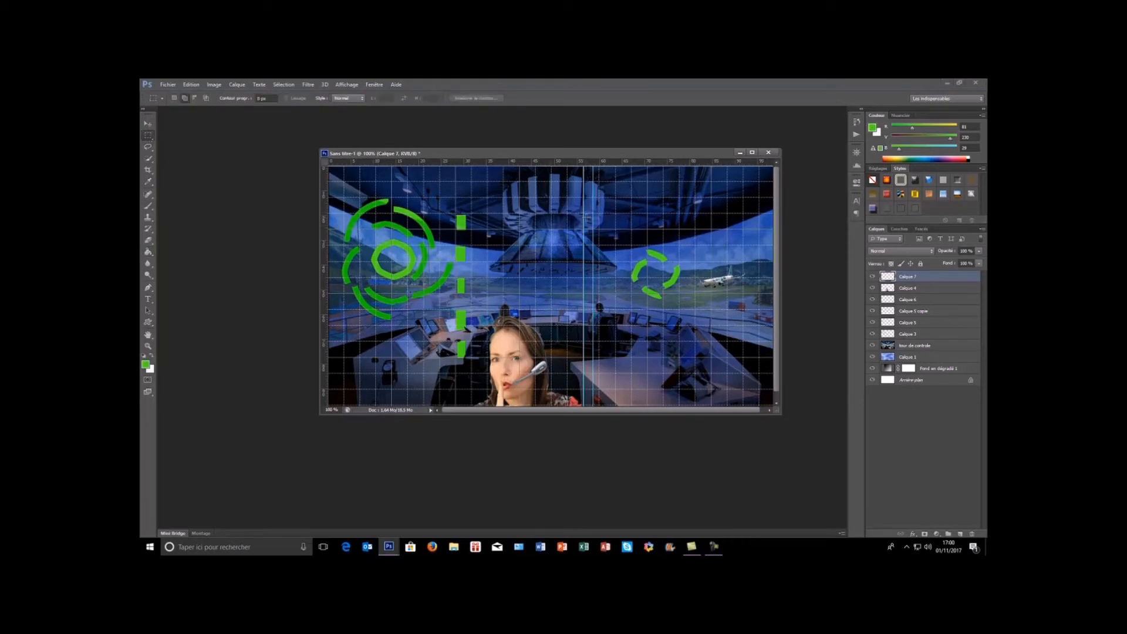
left_click_drag(584, 225, 592, 243)
left_click_drag(588, 262, 596, 343)
left_click_drag(587, 359, 594, 374)
left_click(148, 252)
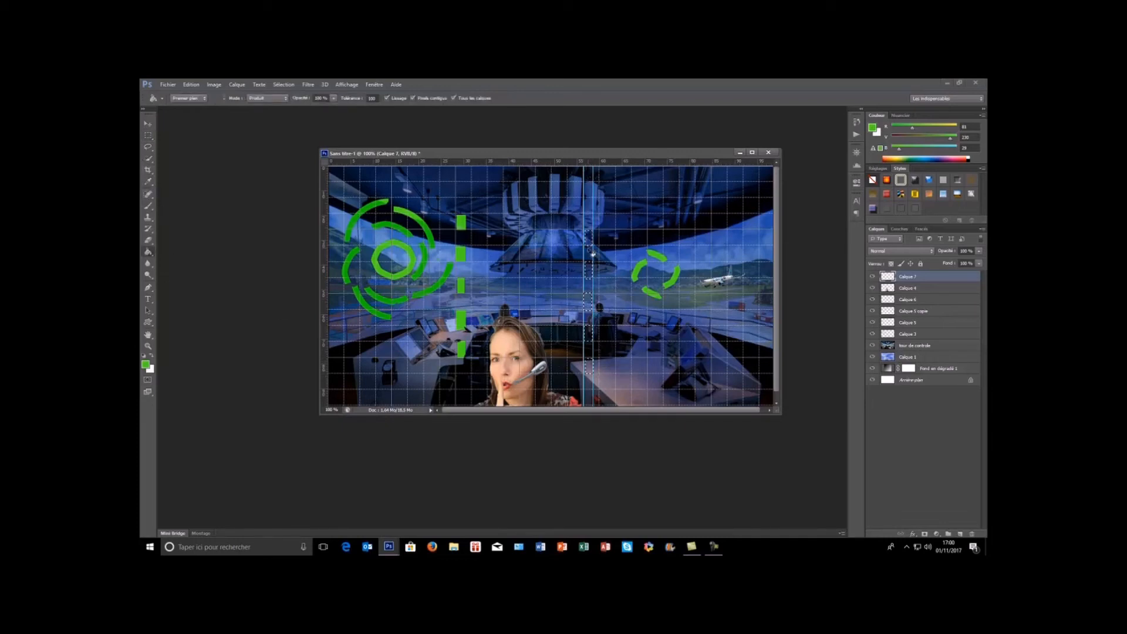
left_click(589, 336)
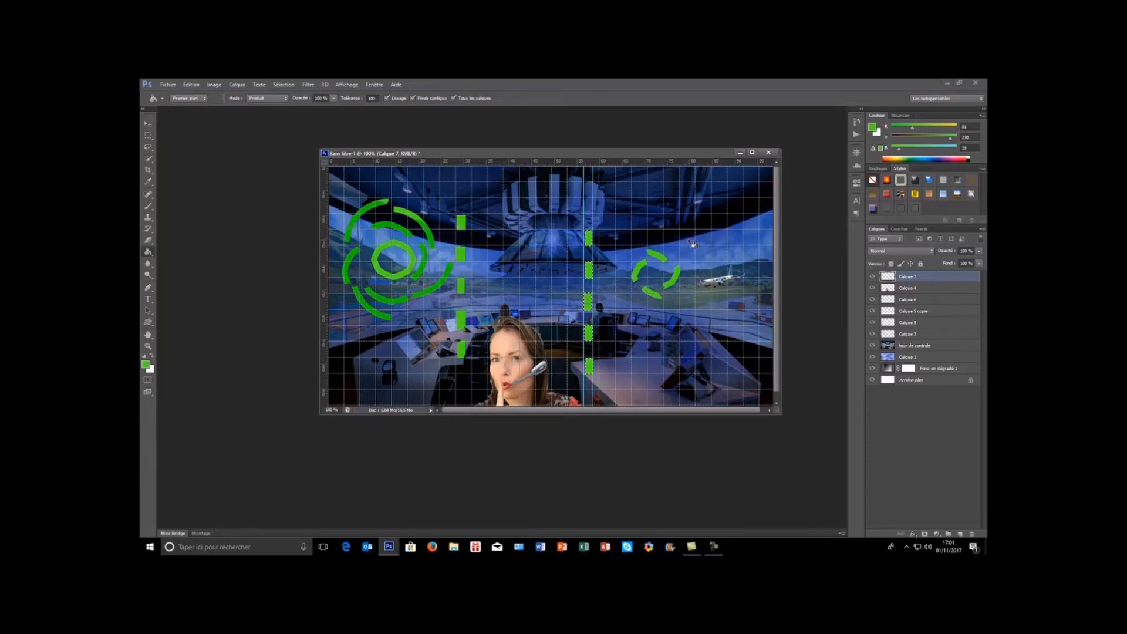
key("ctrl+h")
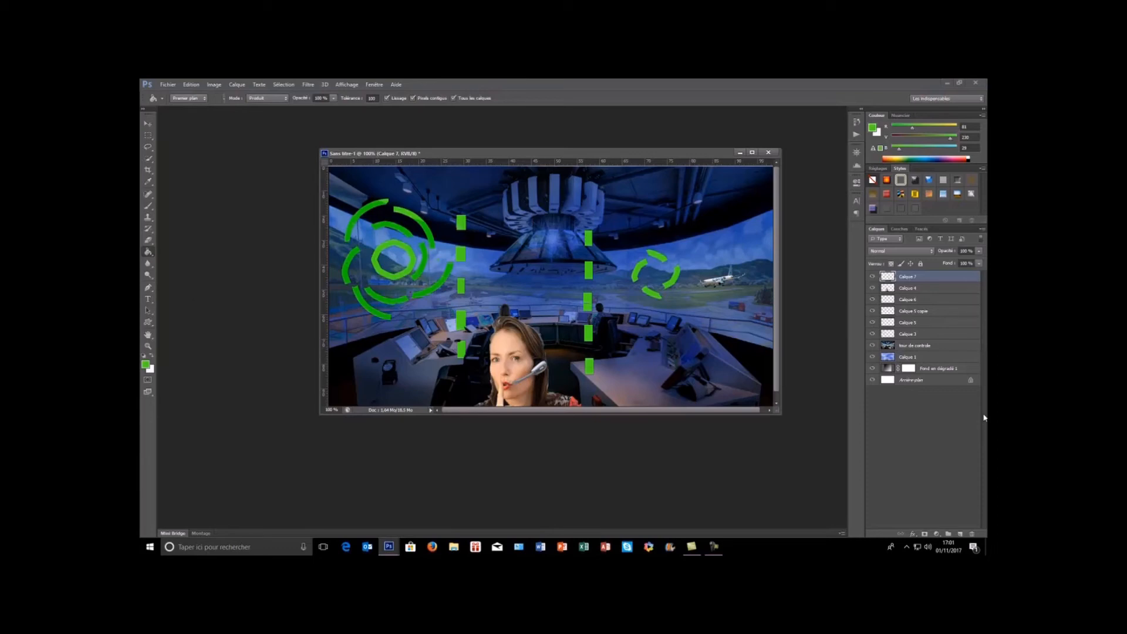
Add a new empty layer and set the Horizontal Type tool's font size to 6 pt.
left_click(960, 535)
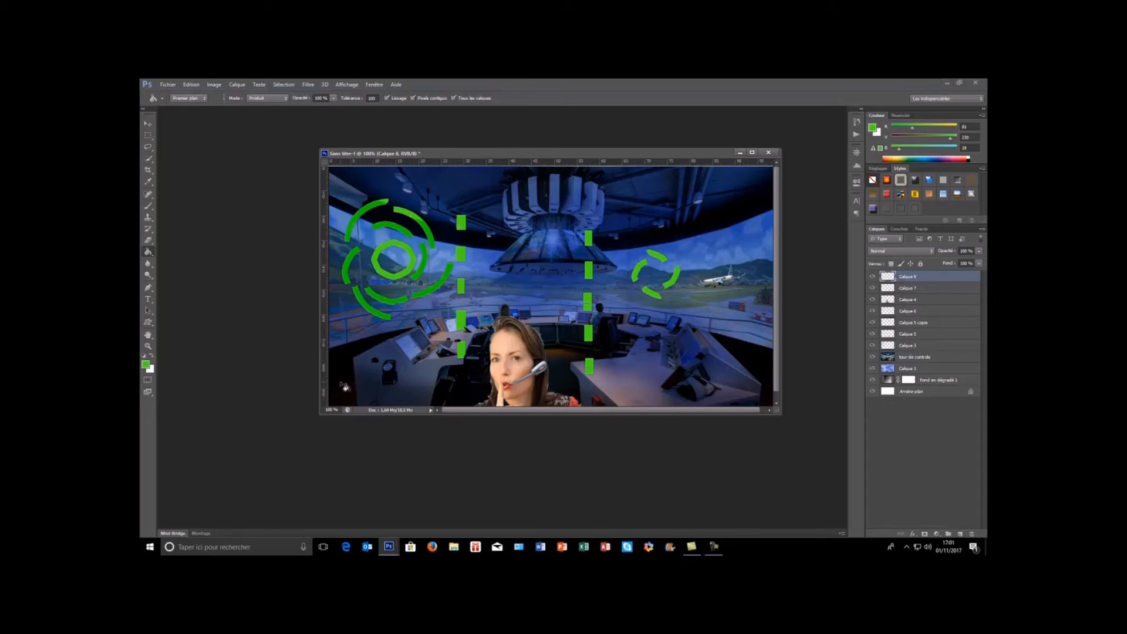
left_click(148, 299)
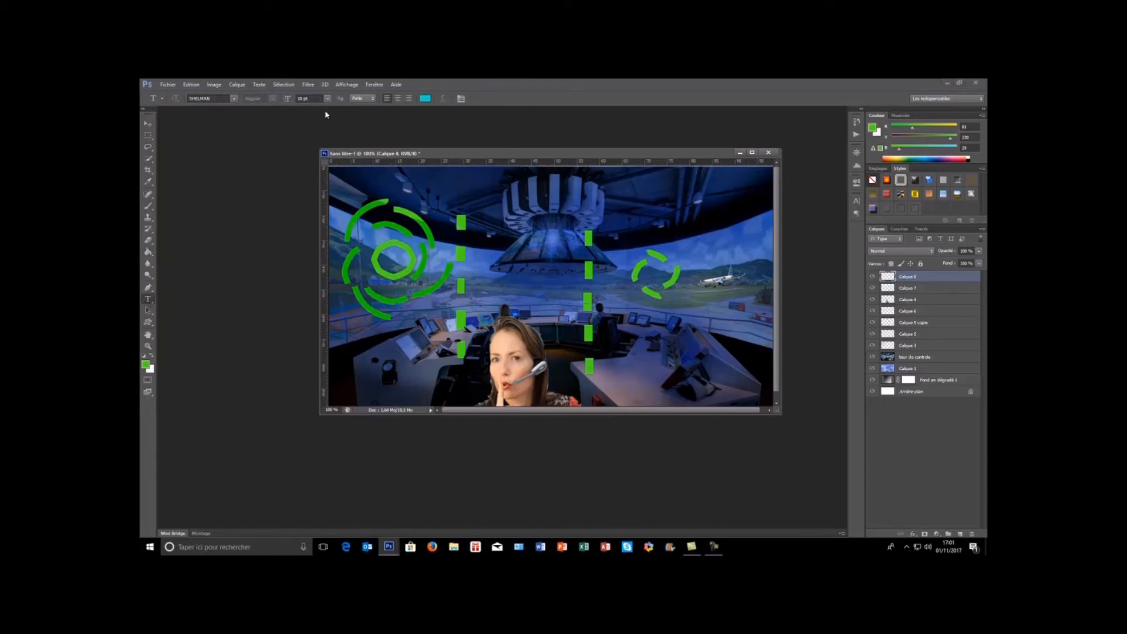
left_click(327, 99)
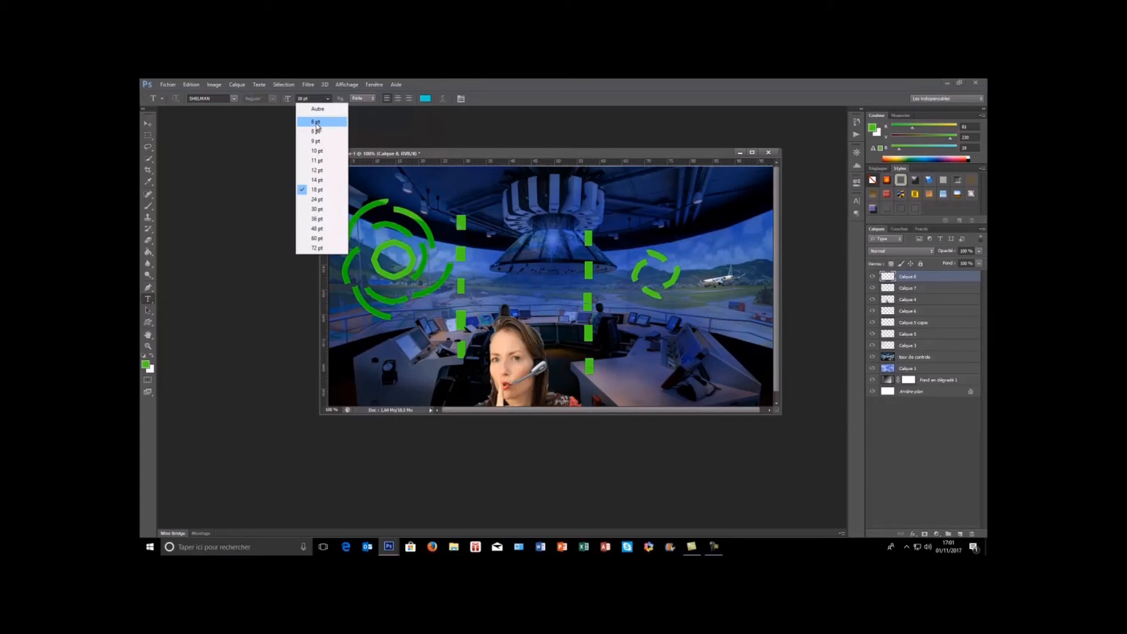
left_click(316, 122)
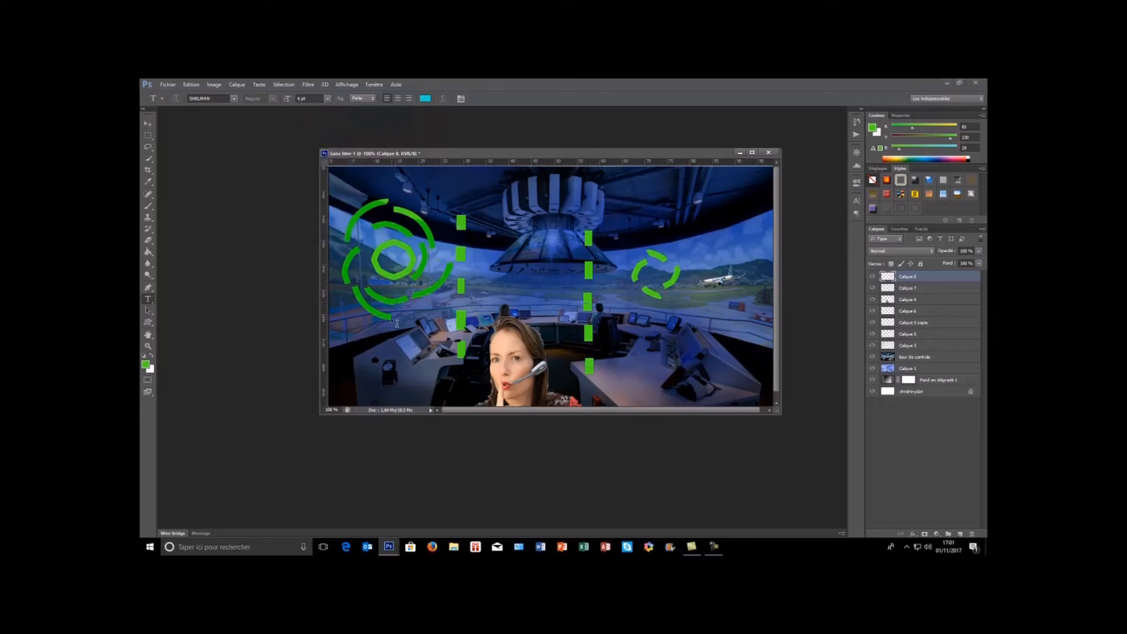
Enter nine lines of random filler characters as a cyan text block below the large green rings.
left_click(356, 335)
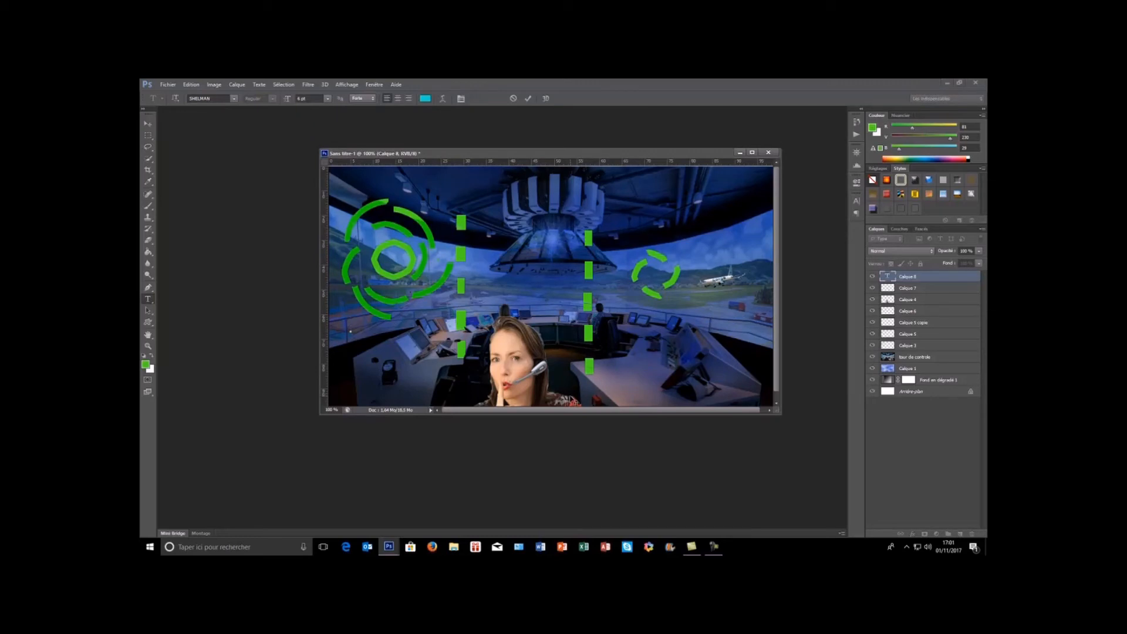
type("sdfsdfsdfsdffgererezyrpzey")
key("Return")
type("iowcbbxchdybxcxbdbxbdb")
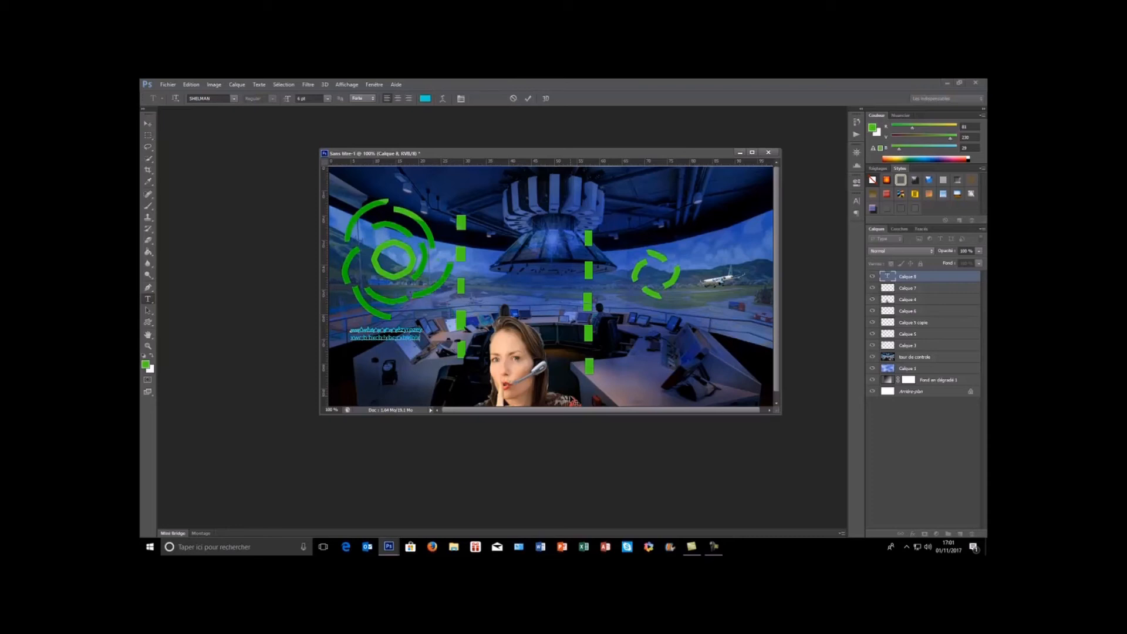
key("Return")
type("azrya yryzy")
type("zeytayrpyr^zyar")
type("^yr^d")
type("r^")
key("Return")
type("zporyazyahpzyr^zpya^zyi")
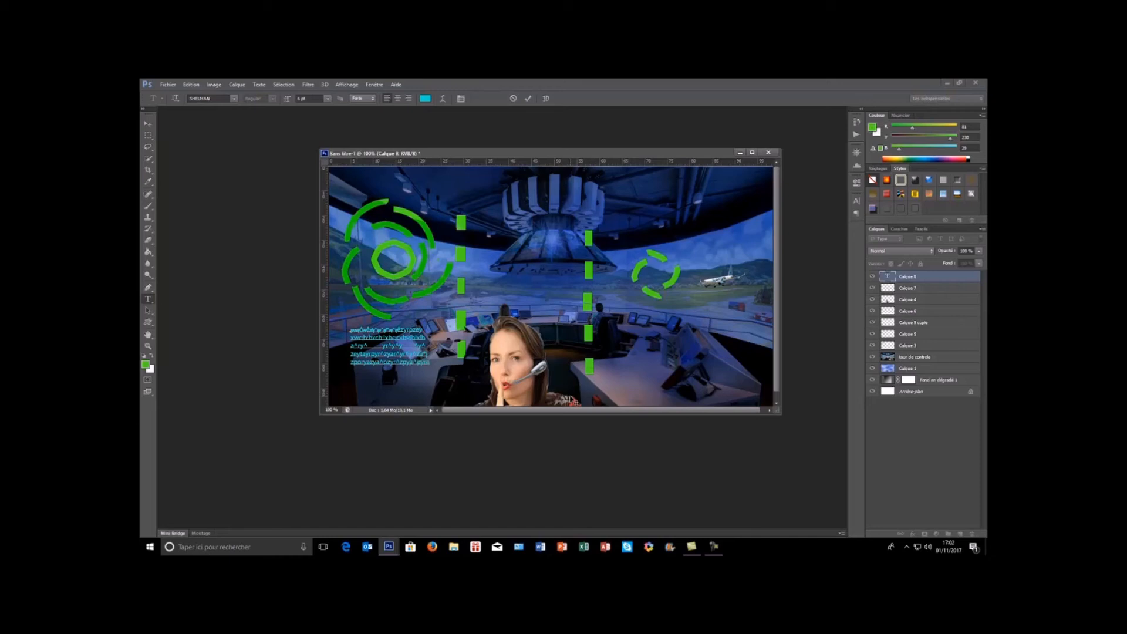
type("qskgflqmGgfmlGDGMGmG")
key("Return")
type("roizyroyroiyy____zyry ypu")
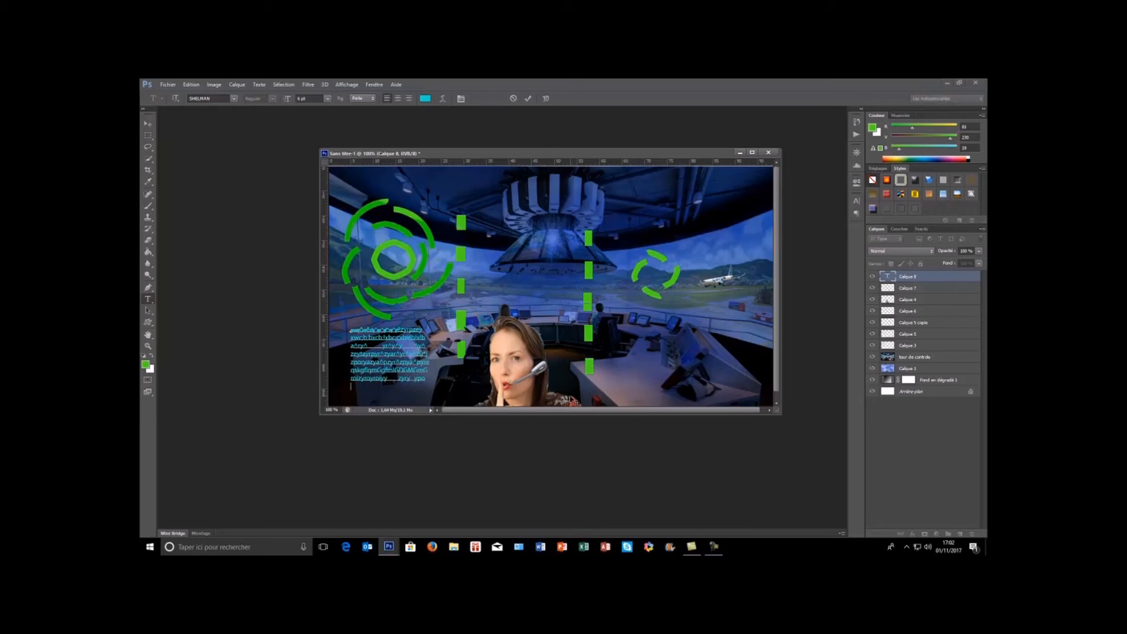
key("Return")
type("xwwbhvc<xhc;hxw,hwb")
key("Return")
type("QHD lqqlldfdsl")
Reduce the whole filler text block to 4 pt and commit the text layer.
left_click_drag(421, 362, 423, 399)
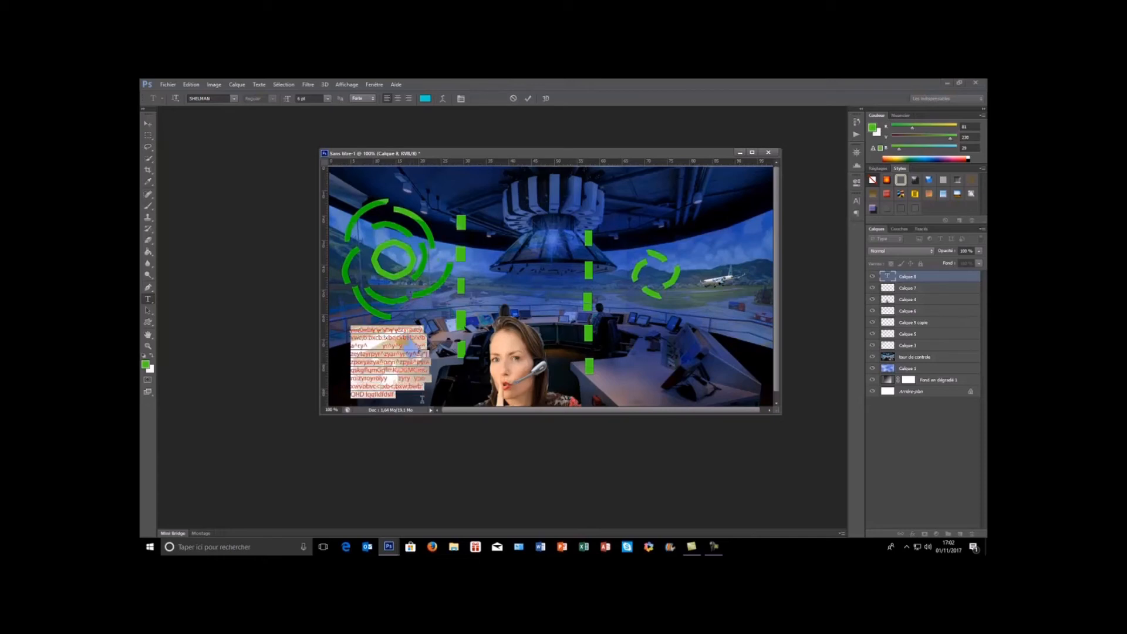
left_click(327, 98)
left_click(328, 98)
left_click(301, 99)
type("4")
key("Return")
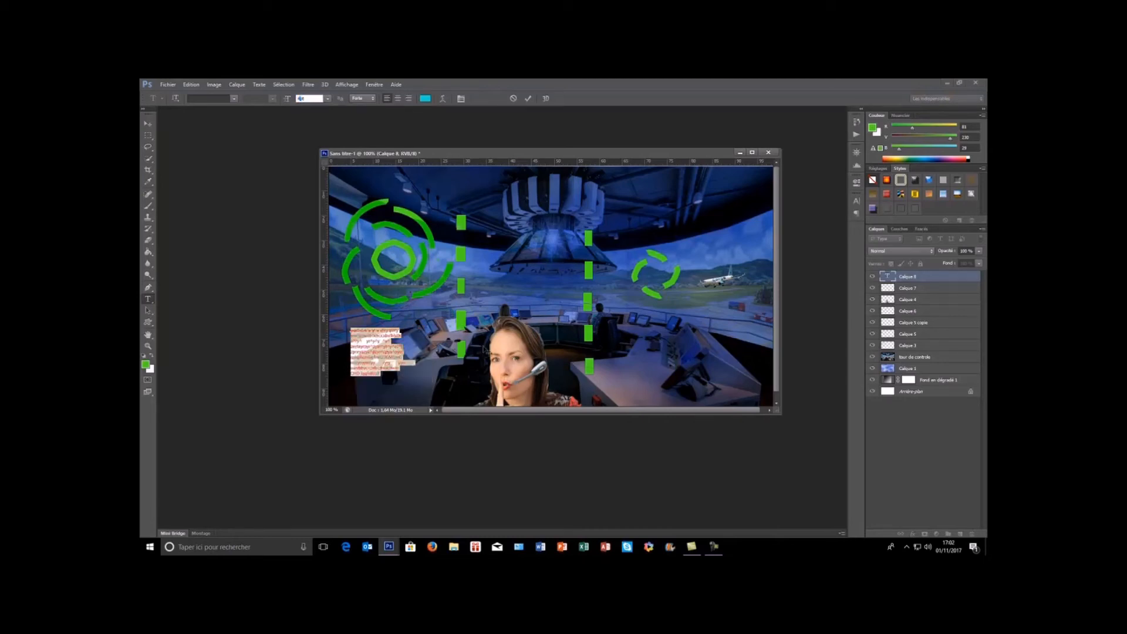
left_click(387, 330)
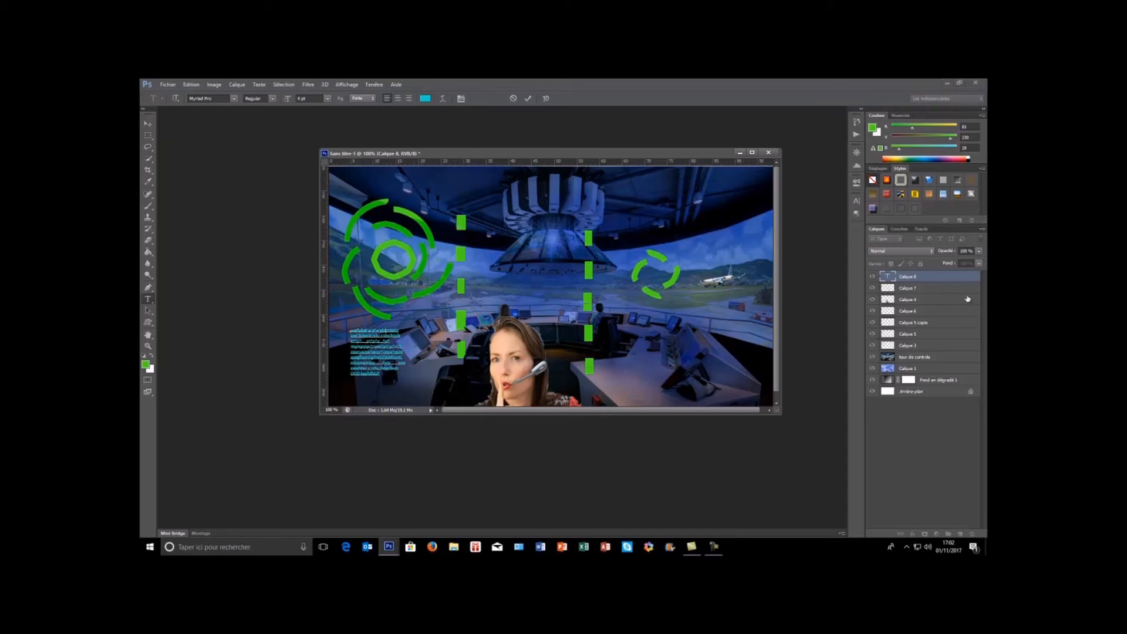
left_click(939, 278)
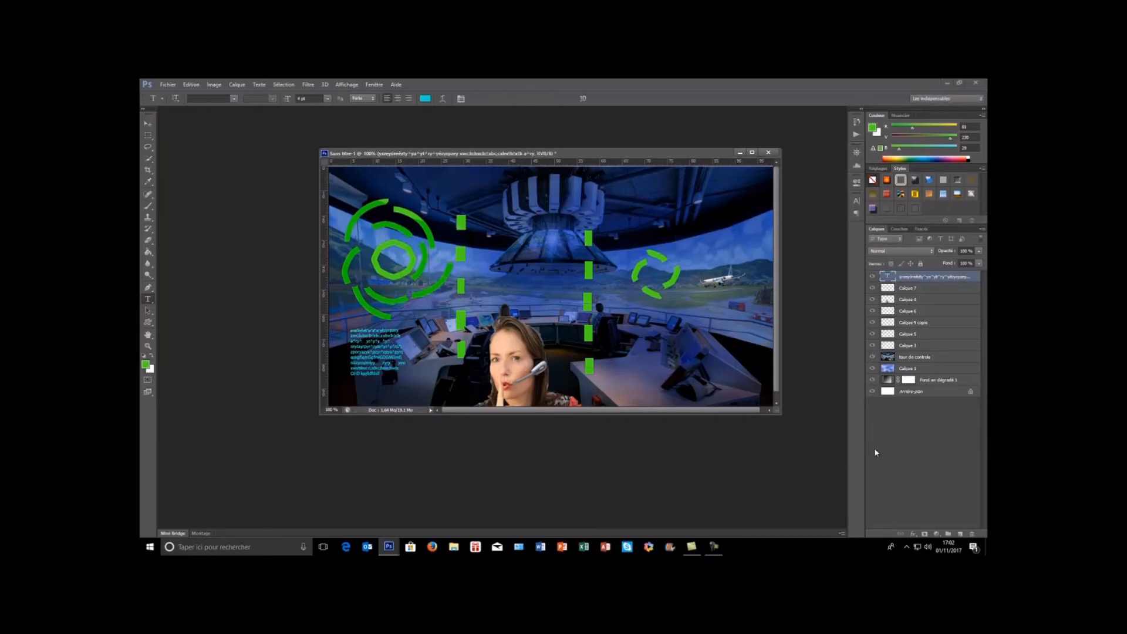
Duplicate the filler text layer and place the copy between the two green dashed columns, just above the woman's head.
right_click(935, 280)
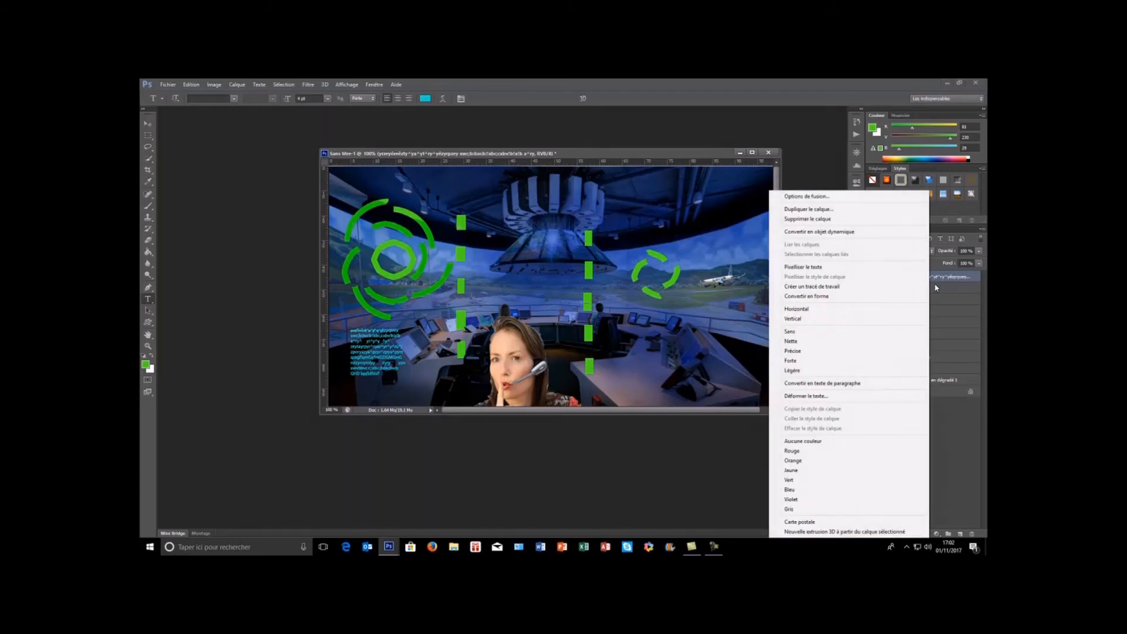
left_click(834, 209)
left_click(650, 223)
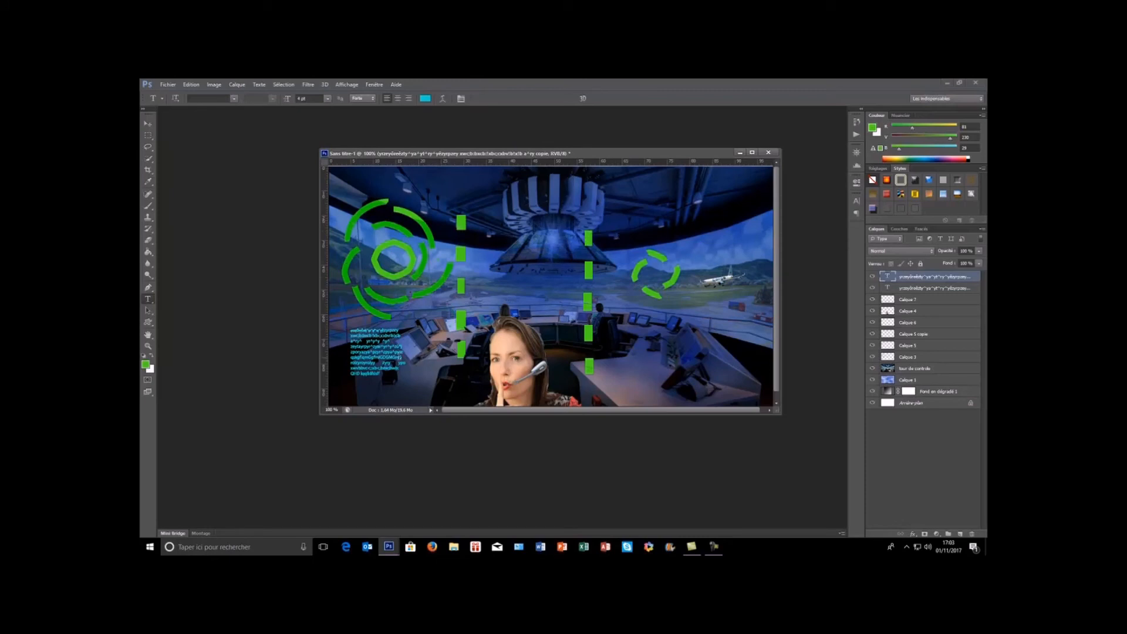
left_click_drag(358, 354, 498, 301)
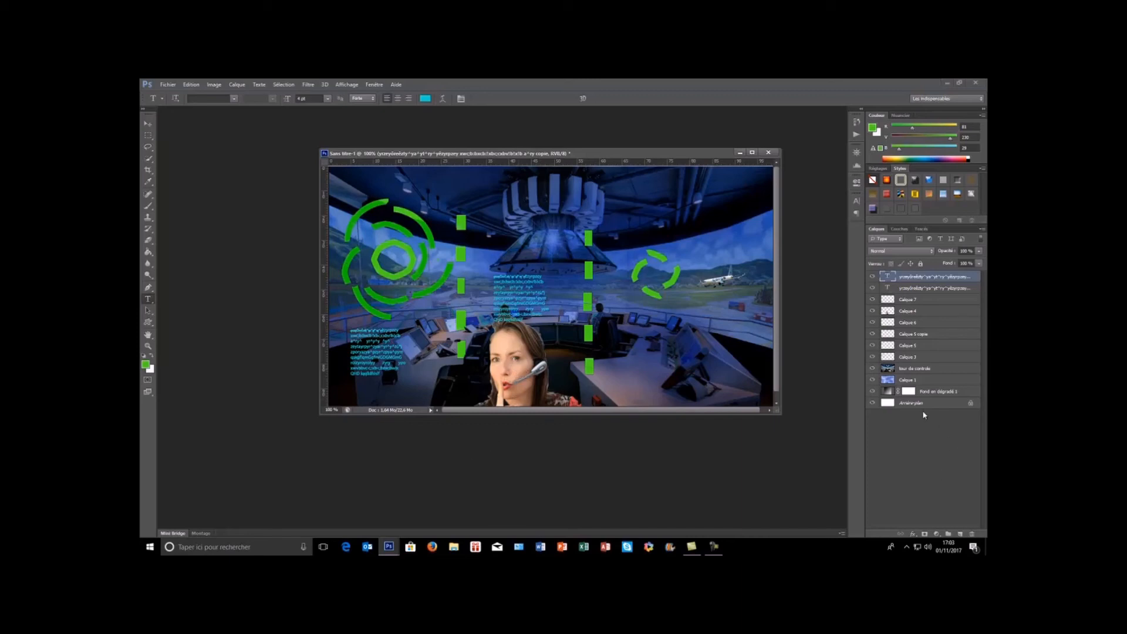
Duplicate the copied text layer again and place this second copy below the first, over the woman's face.
right_click(941, 279)
left_click(854, 208)
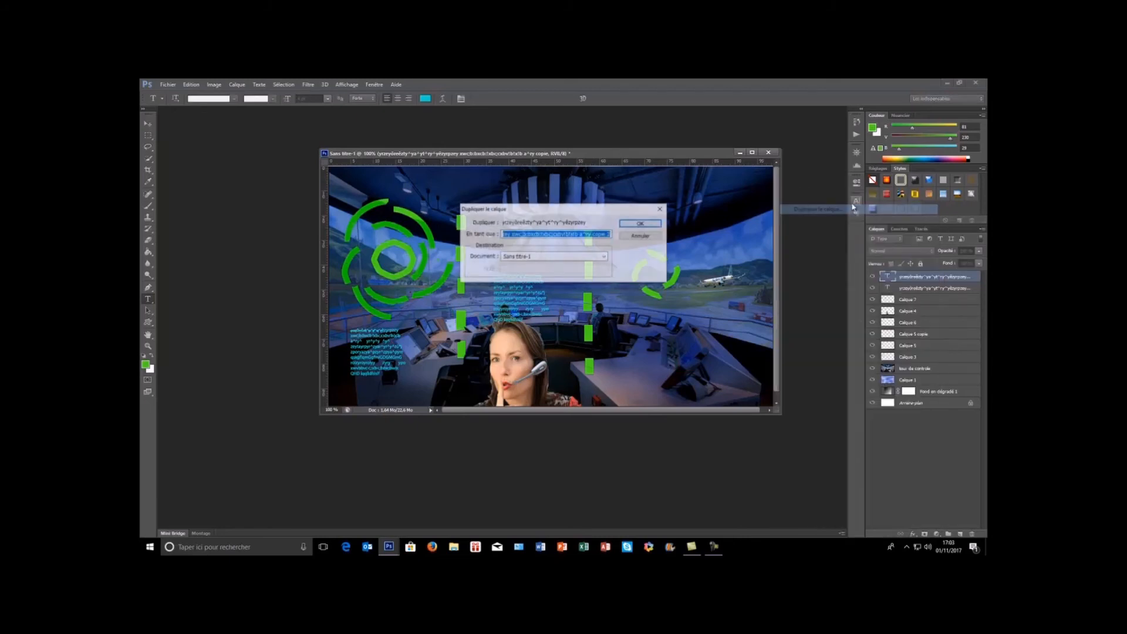
left_click(650, 223)
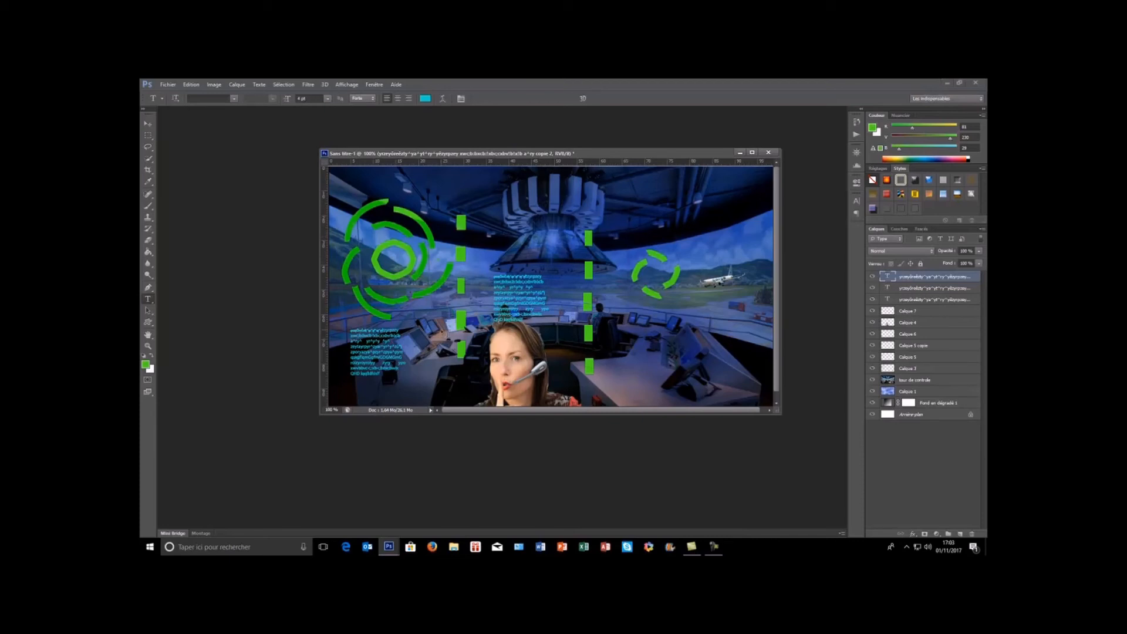
left_click_drag(380, 355, 526, 347)
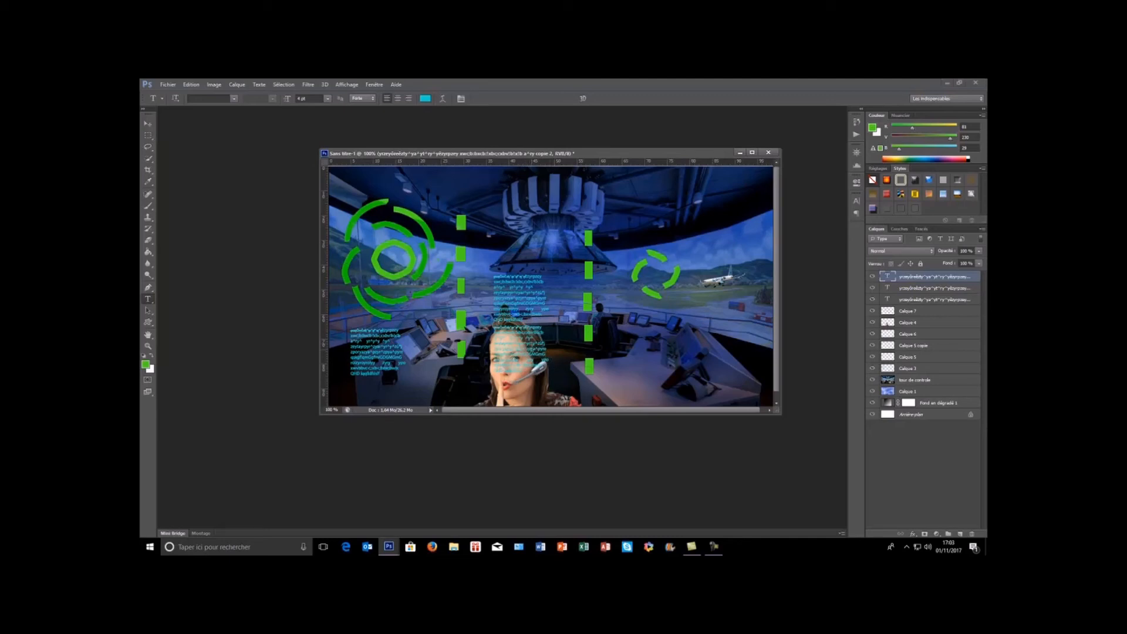
left_click_drag(514, 338, 510, 336)
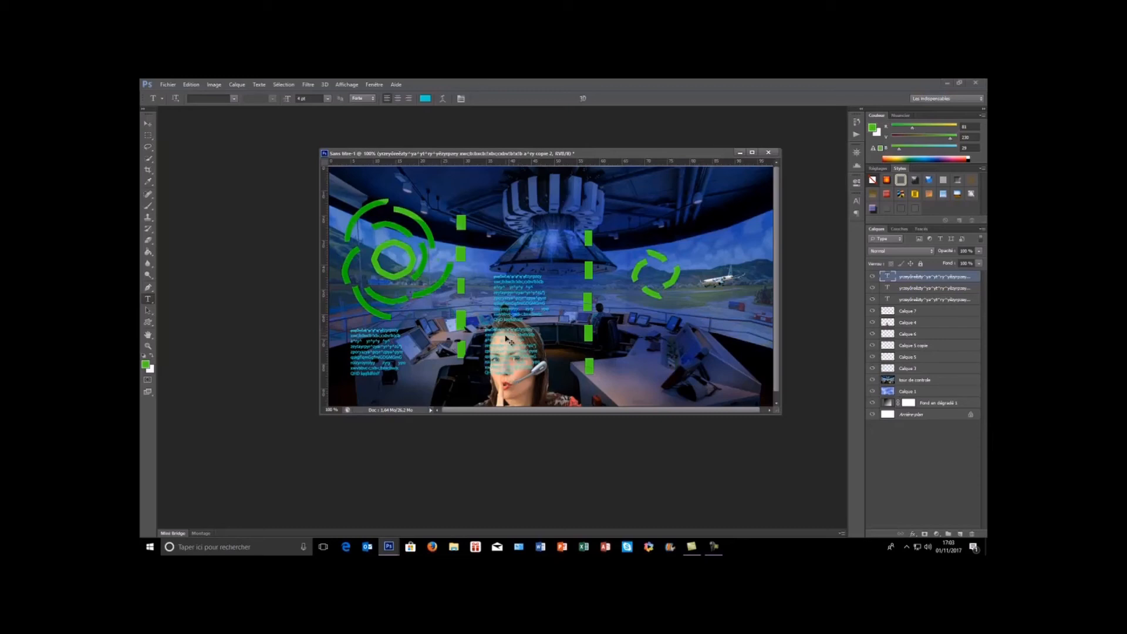
Hide the rulers and flip the filler text copy over the woman's face horizontally.
key("ctrl+r")
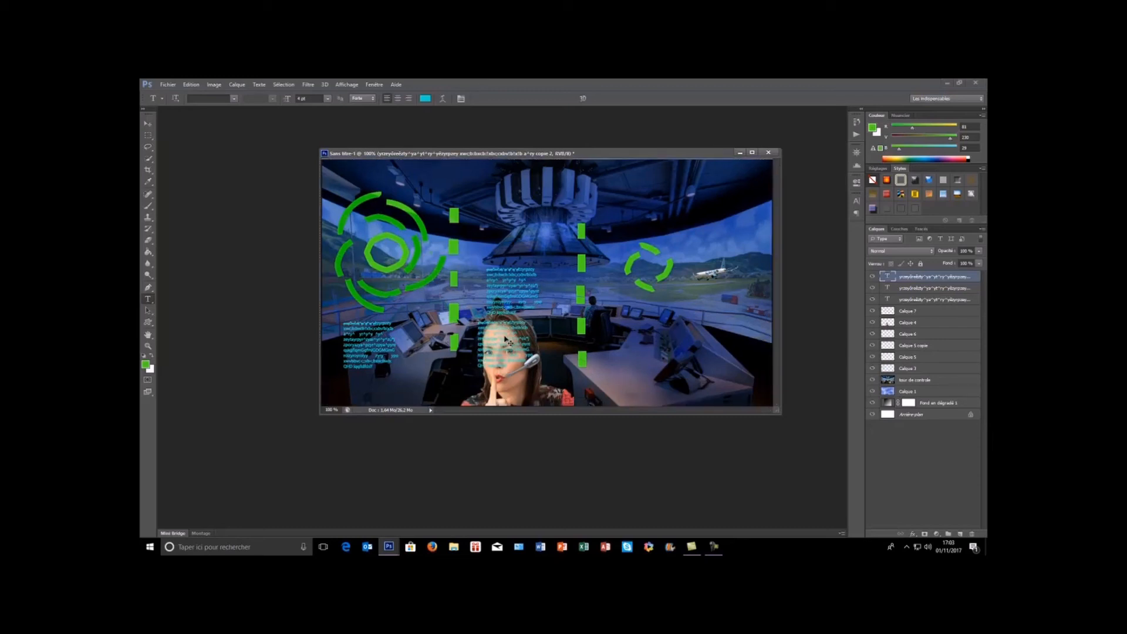
key("ctrl+t")
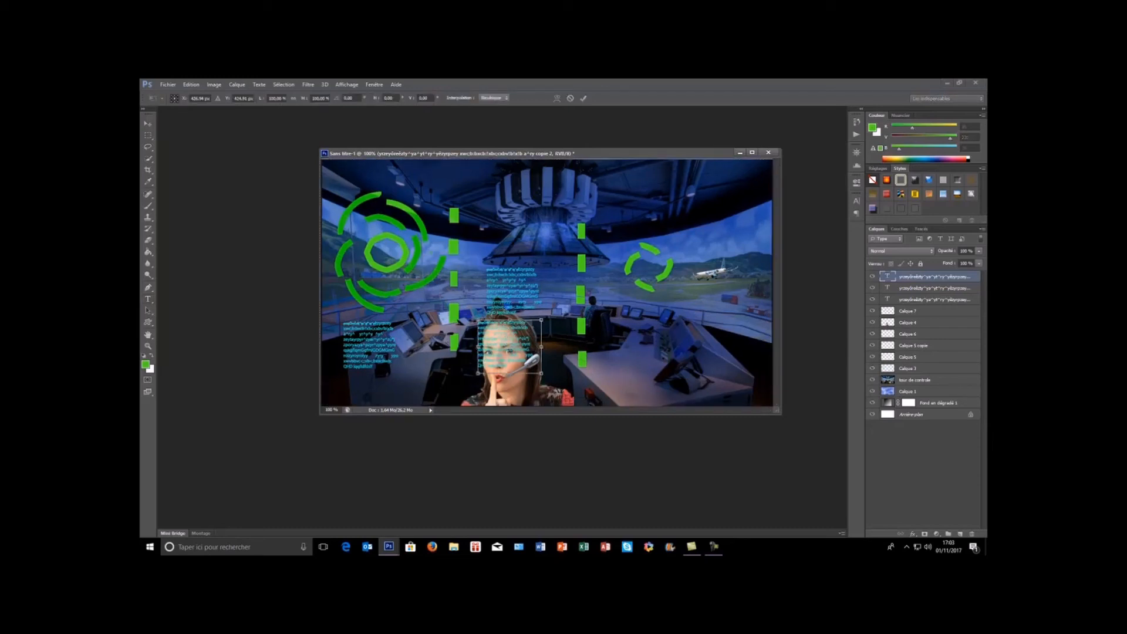
mouse_move(478, 347)
left_mouse_down()
mouse_move(610, 353)
mouse_move(494, 349)
left_mouse_up()
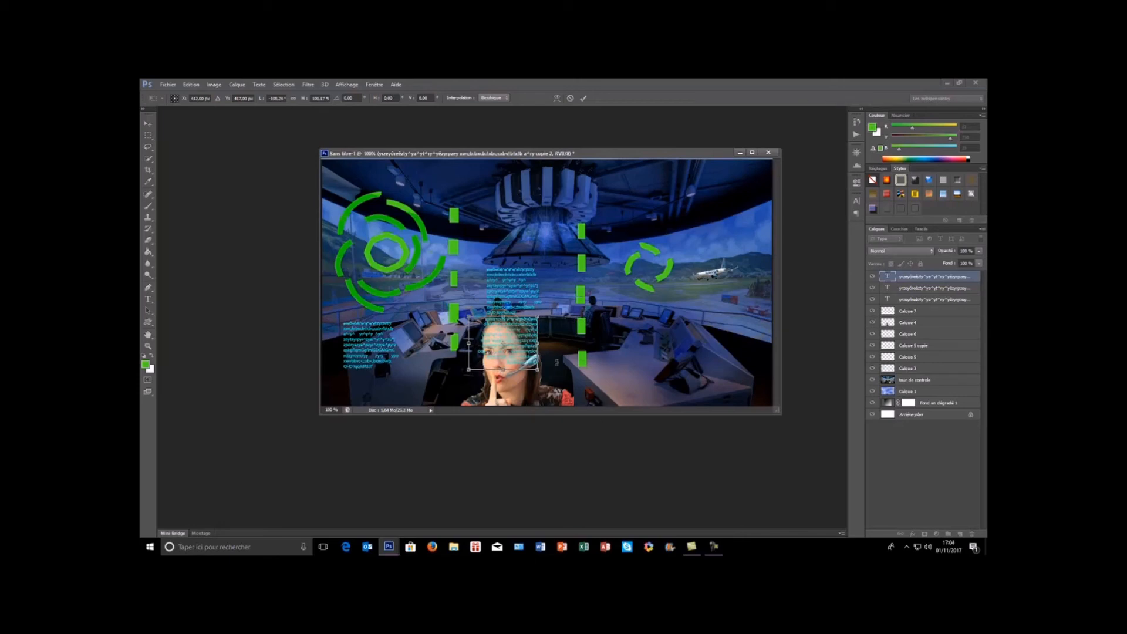
left_click(583, 99)
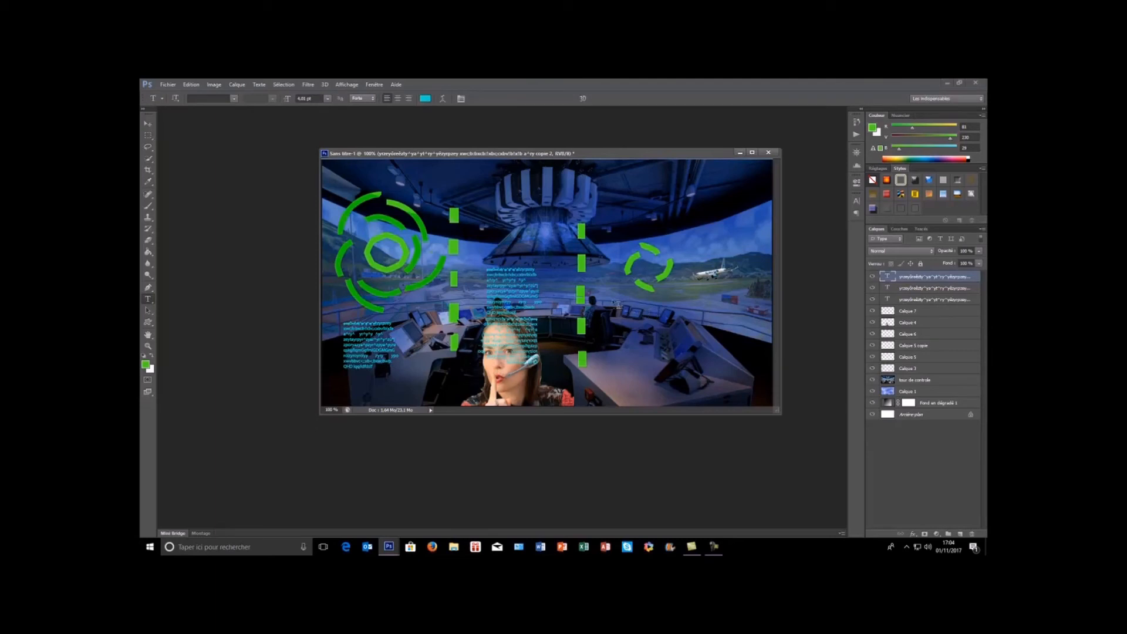
Enter a tall multi-line block of random filler characters in 4 pt cyan text below the small green ring.
left_click(613, 299)
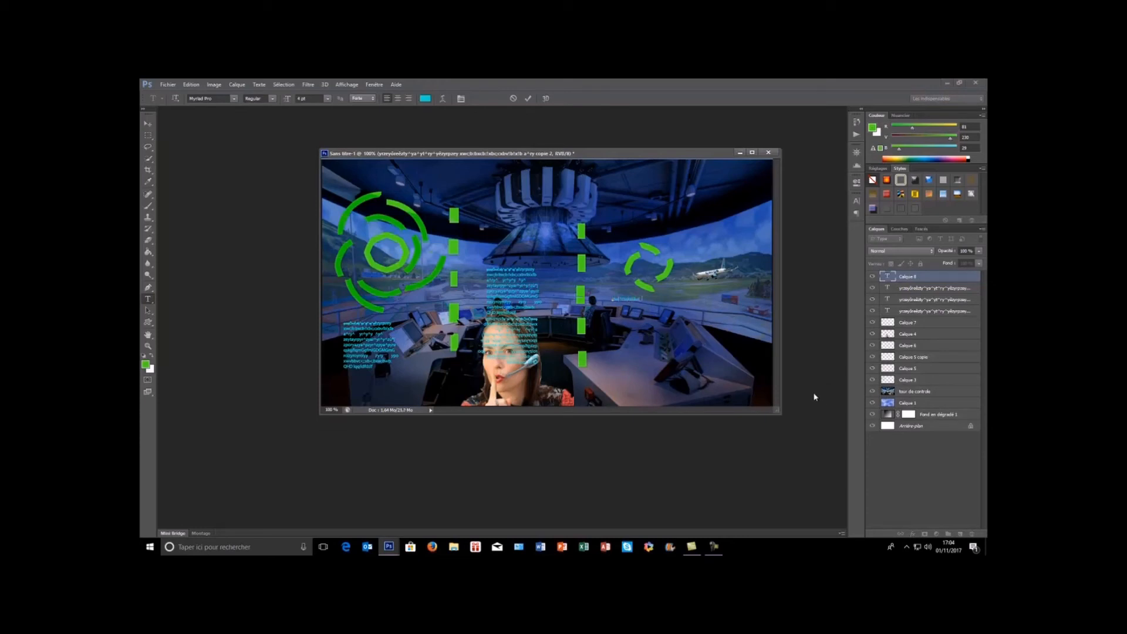
key("Return")
type("jfjfgqkfdfgrq nxcvxcvnn")
type("cxwf ;:pwxvy !g!:CX;xwxvsjvksvgjwb;x(bxvwbw !b,!b,!;cb")
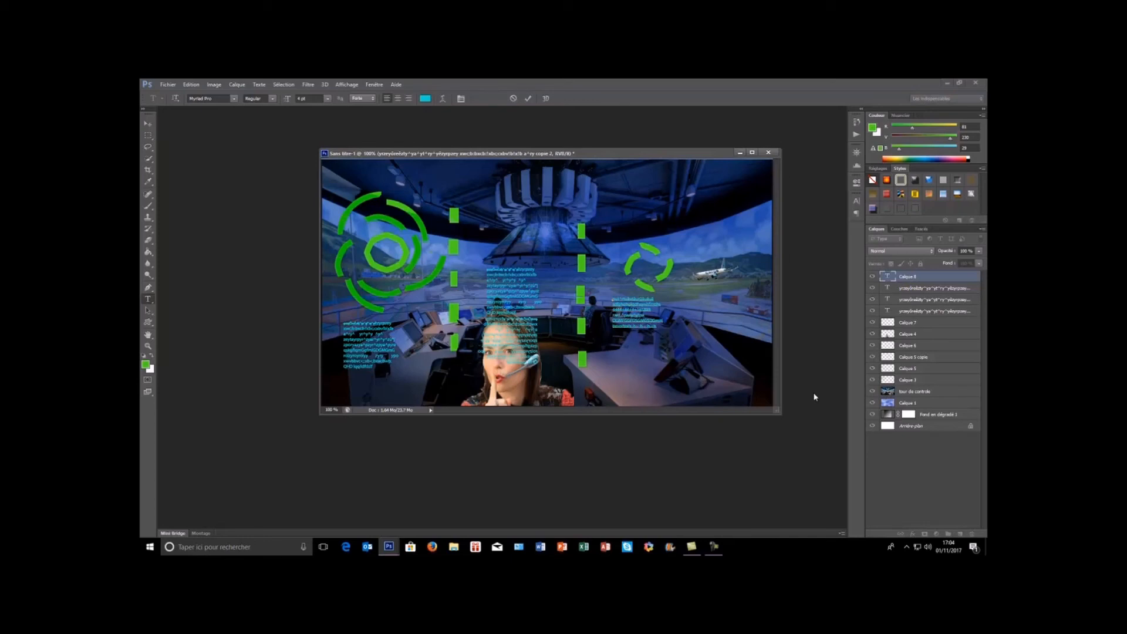
type("a;ZPZZZZZZZ")
key("Return")
type("ZYèNYXZYbYt'YLYe      yjè")
key("BackSpace")
key("BackSpace")
key("BackSpace")
key("BackSpace")
key("BackSpace")
key("BackSpace")
key("BackSpace")
key("BackSpace")
key("BackSpace")
key("Return")
type("AZ  PTPZTR PTP      TZ      R")
key("Return")
type("APZ    RYZR YR      Y      R")
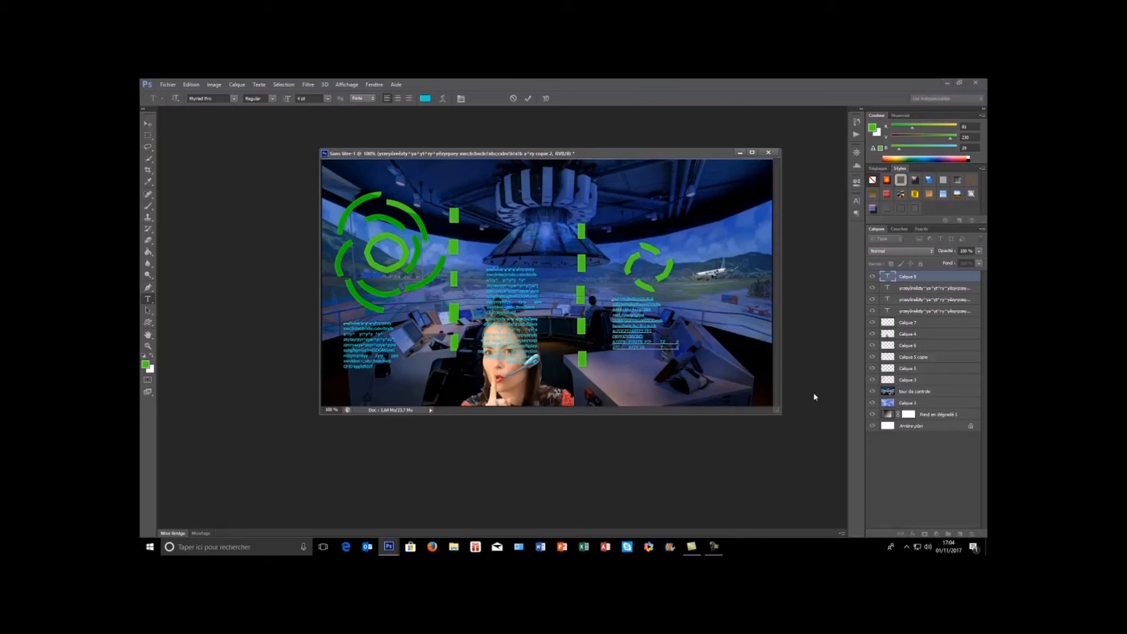
type(".?R/v/§§§§/v-/;b/;b/;.-")
type("/v/;b/;f.eezRYE ZY 'YE RY (AZEZ RYZ EYZ")
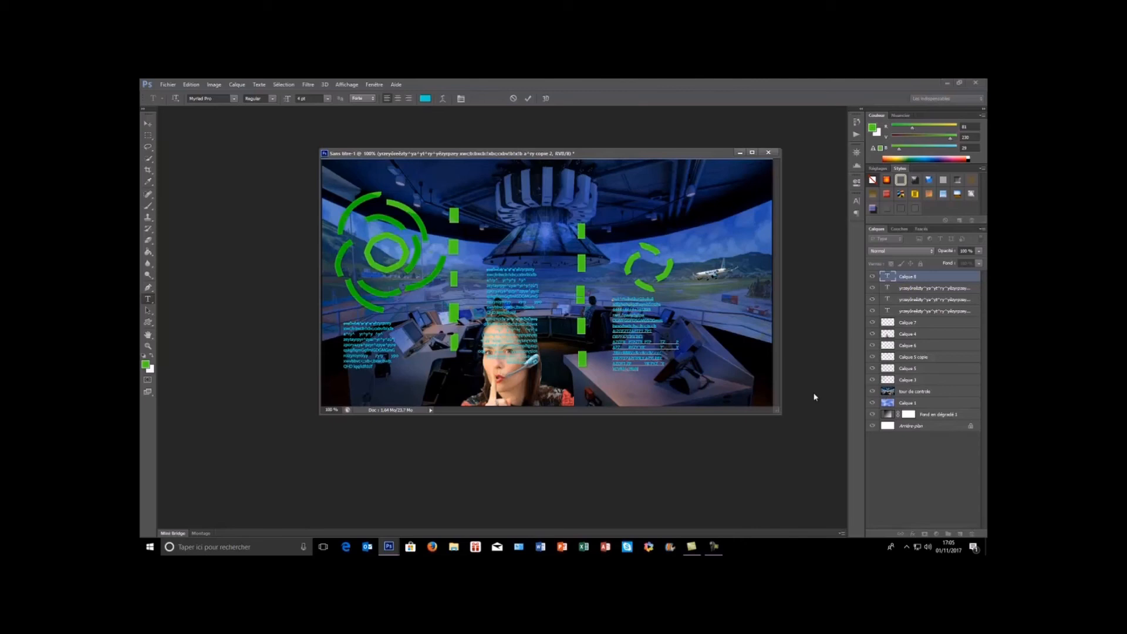
type("EZRYWXCVWXC XCVWXCVXWXWXCVWXCV")
Nudge the new filler block slightly down beneath the small green ring and commit the text layer.
left_click(634, 340)
mouse_move(631, 335)
left_mouse_down()
mouse_move(651, 339)
mouse_move(639, 340)
left_mouse_up()
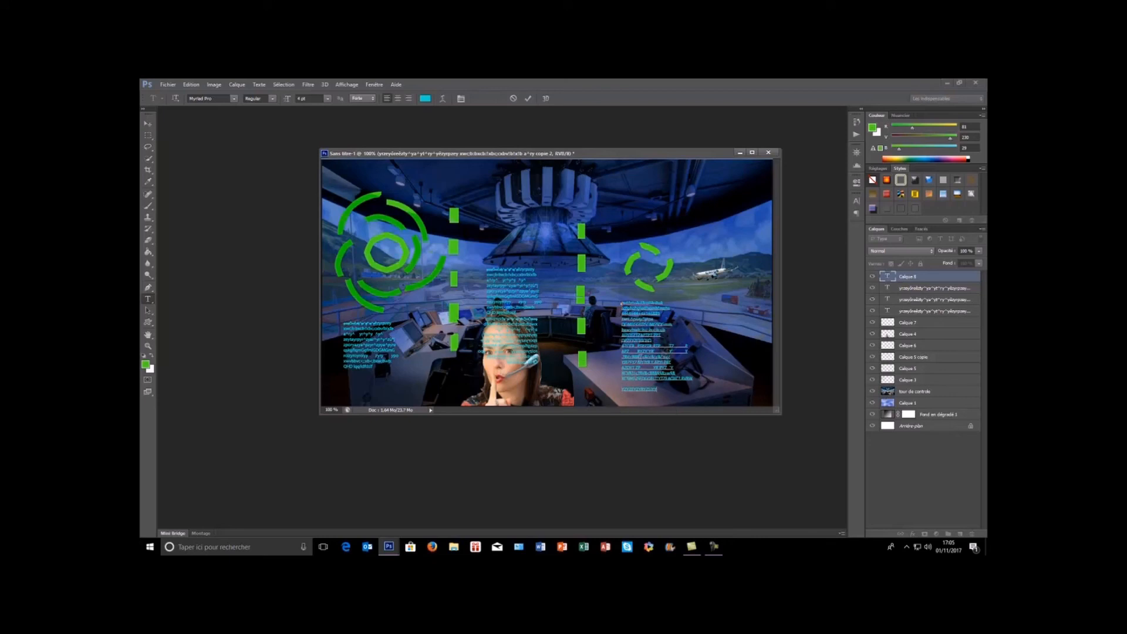
key("ctrl")
left_click_drag(630, 340, 622, 339)
left_click(924, 285)
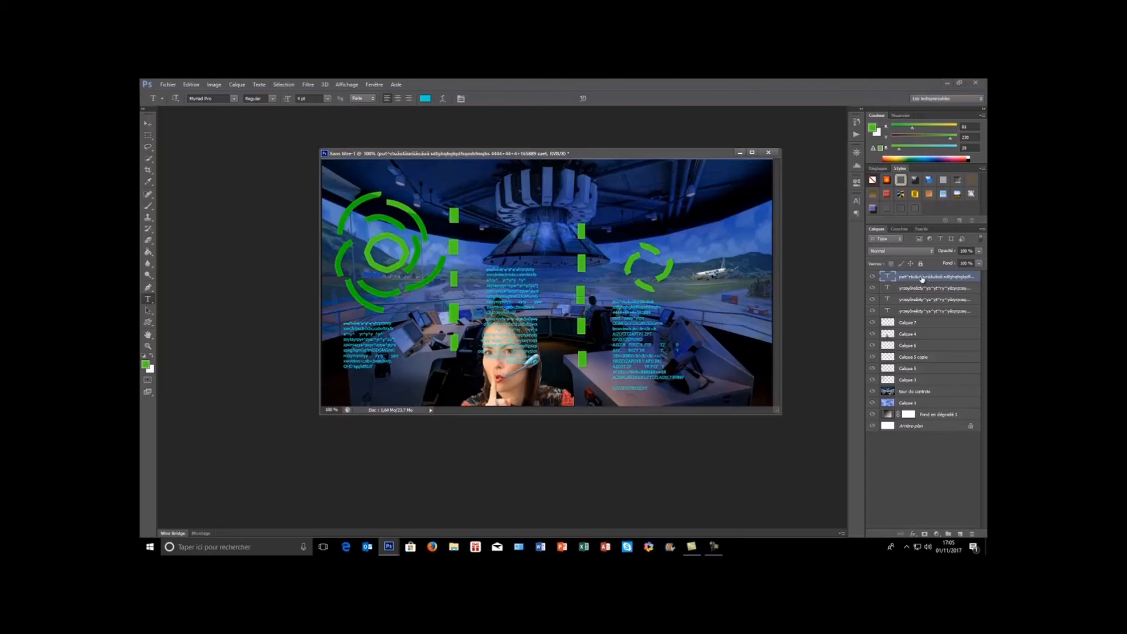
Duplicate the tall filler text layer and move the copy to the area below the plane.
right_click(921, 280)
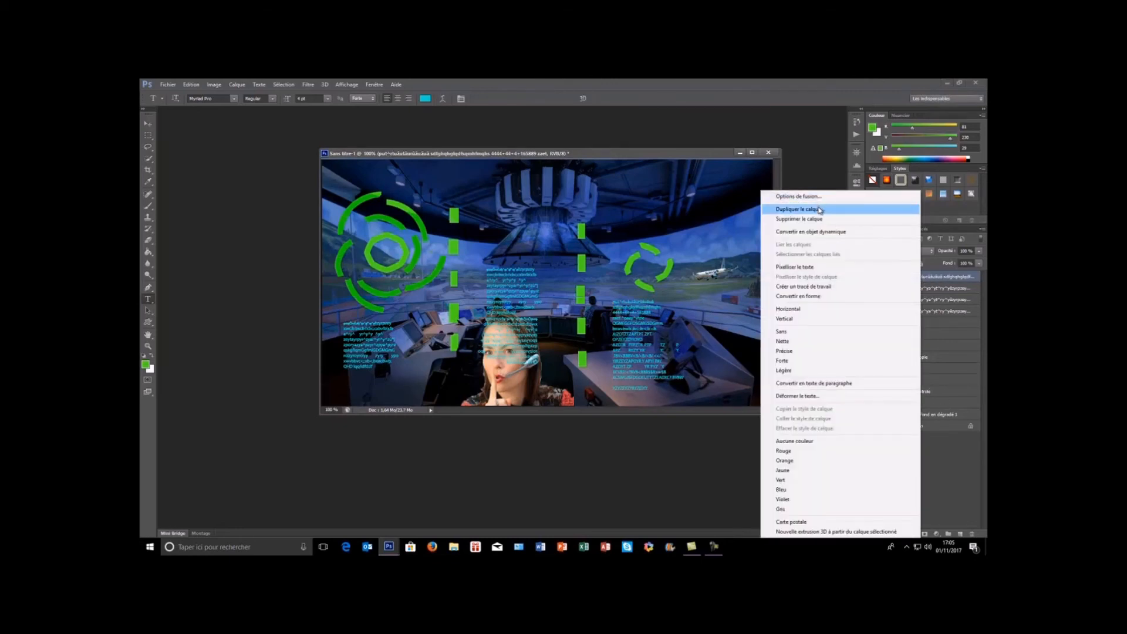
left_click(799, 209)
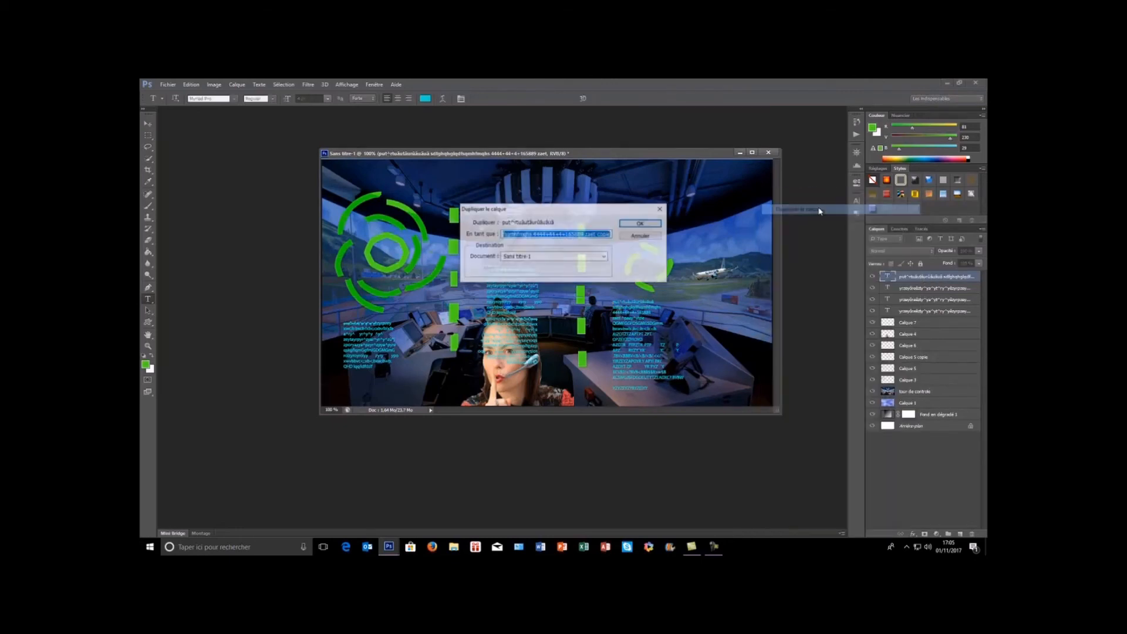
left_click(654, 227)
left_click_drag(638, 347, 714, 339)
Flip the copied text block below the plane horizontally, adjust its position and apply the transformation.
key("ctrl+t")
mouse_move(762, 341)
left_mouse_down()
mouse_move(610, 341)
mouse_move(751, 323)
left_mouse_up()
mouse_move(737, 338)
left_mouse_down()
mouse_move(744, 346)
mouse_move(747, 337)
left_mouse_up()
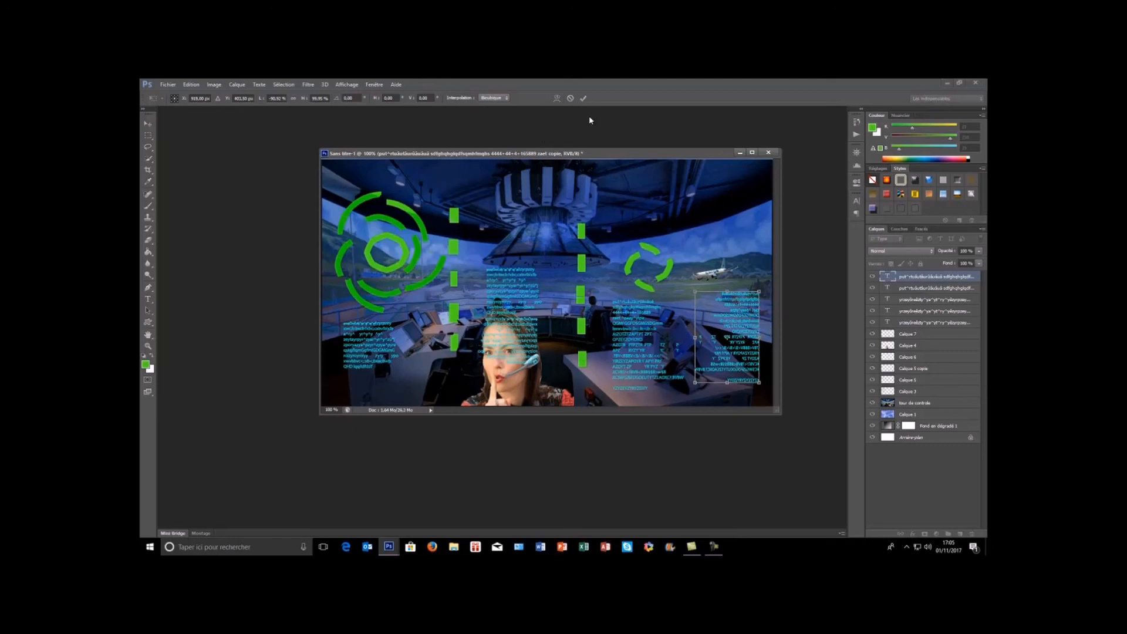
left_click(583, 98)
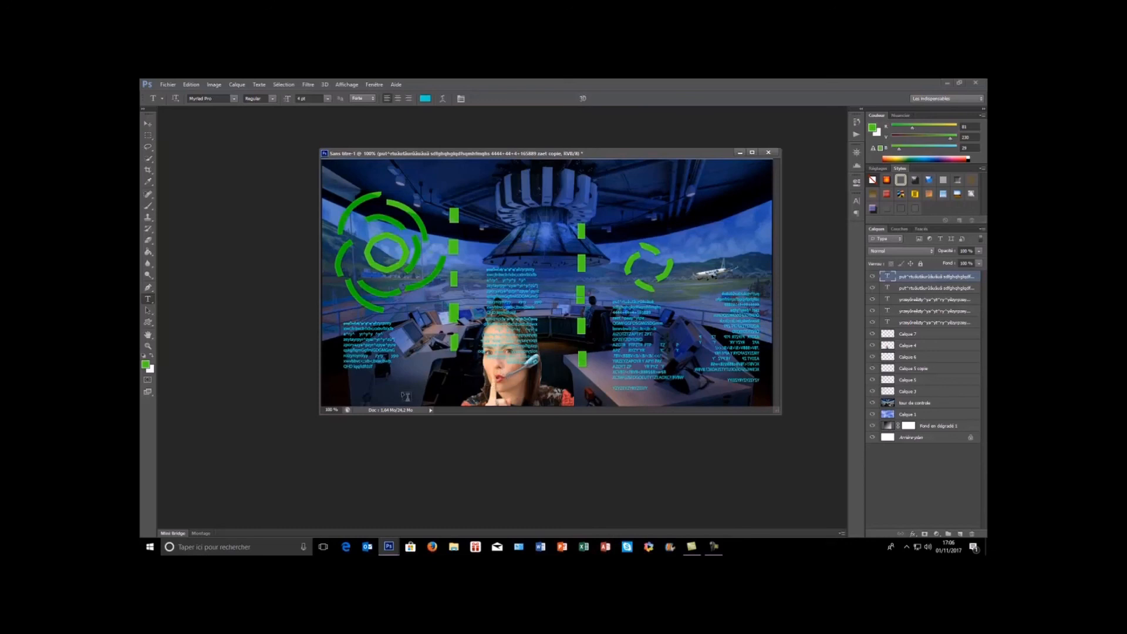
Add a three-line block of random filler characters beneath the existing text under the large green rings and commit it.
left_click(343, 380)
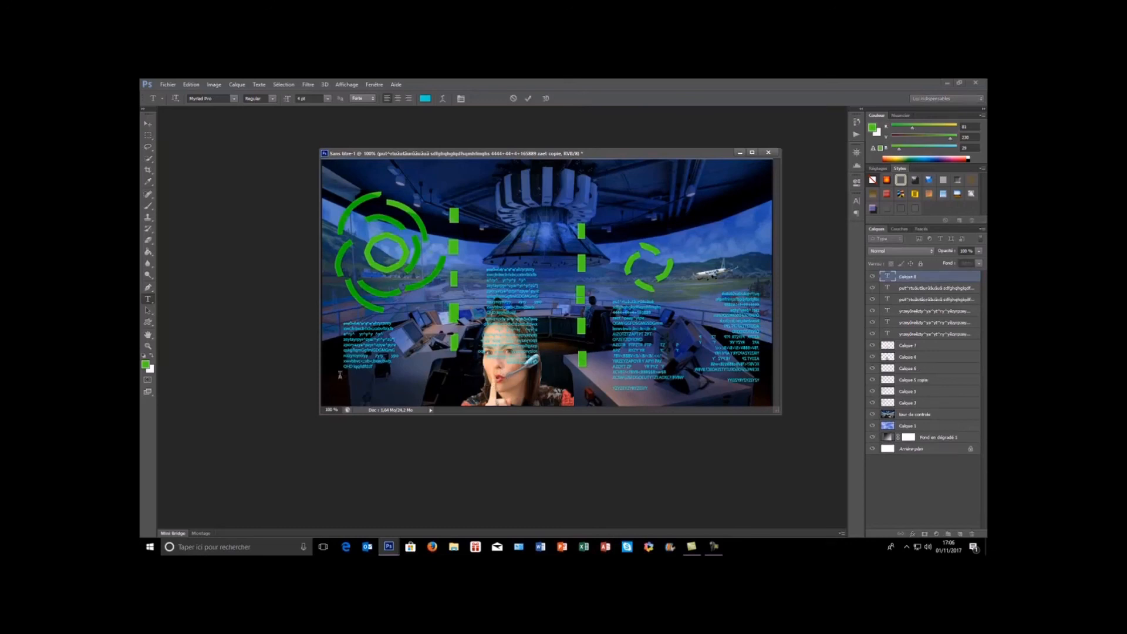
type("MCMVGU£CI£%DKU£L%JEPRYSRZ1JZFSRUZKCNTNKKEKLUJWZIU?a____9")
left_click_drag(357, 392, 360, 394)
left_click(148, 310)
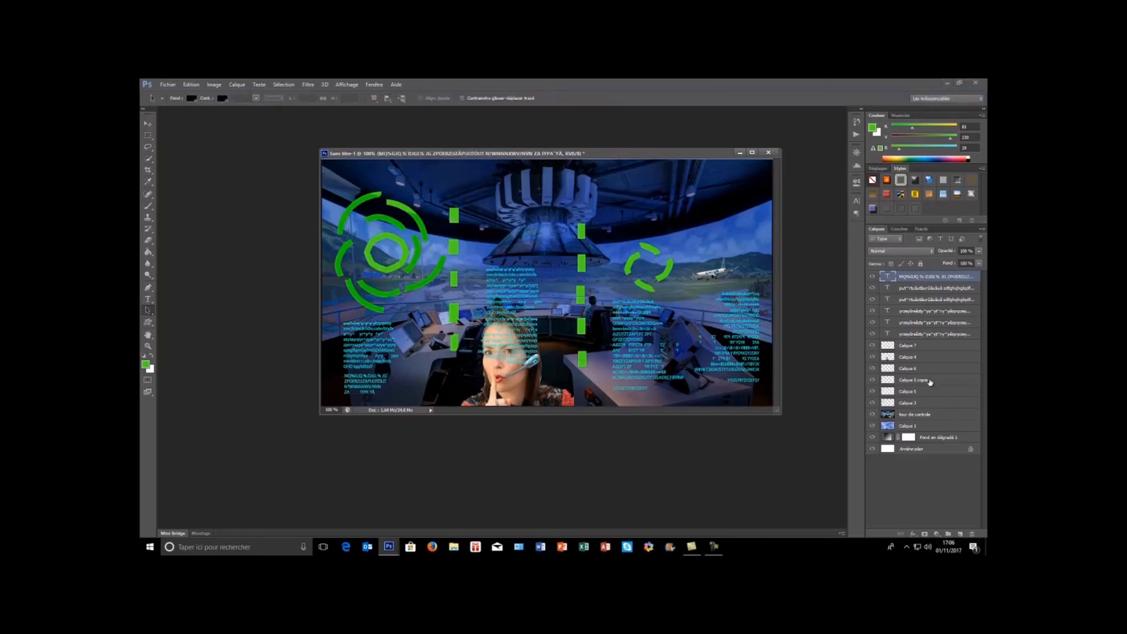
Create a new layer, enter several lines of filler characters over the lower part of the woman's face, and commit the text.
left_click(960, 533)
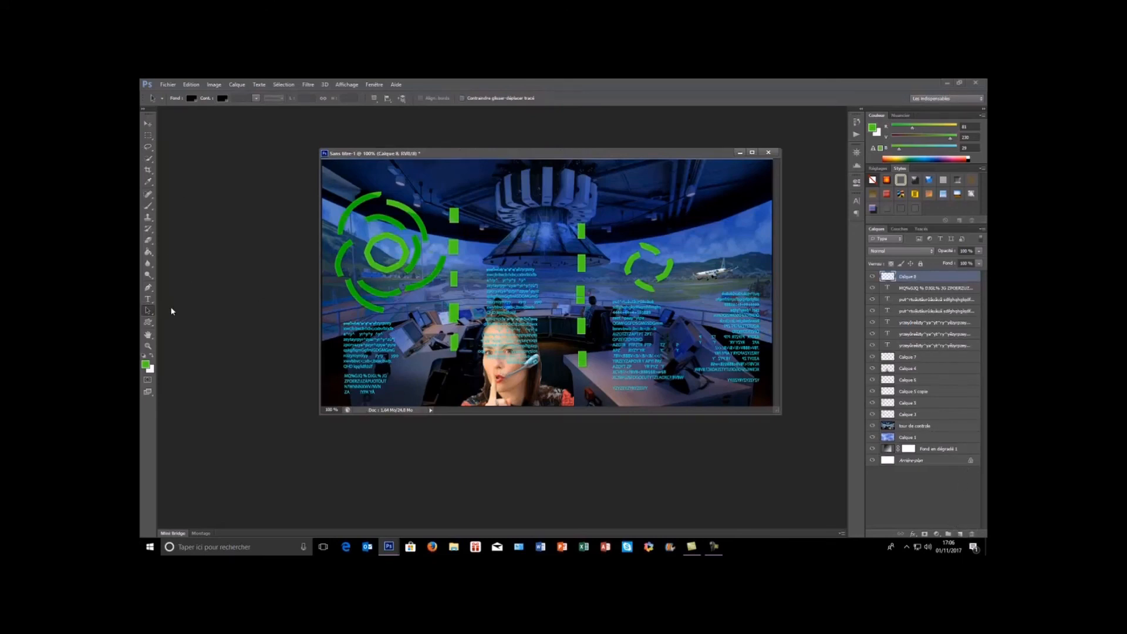
left_click(148, 299)
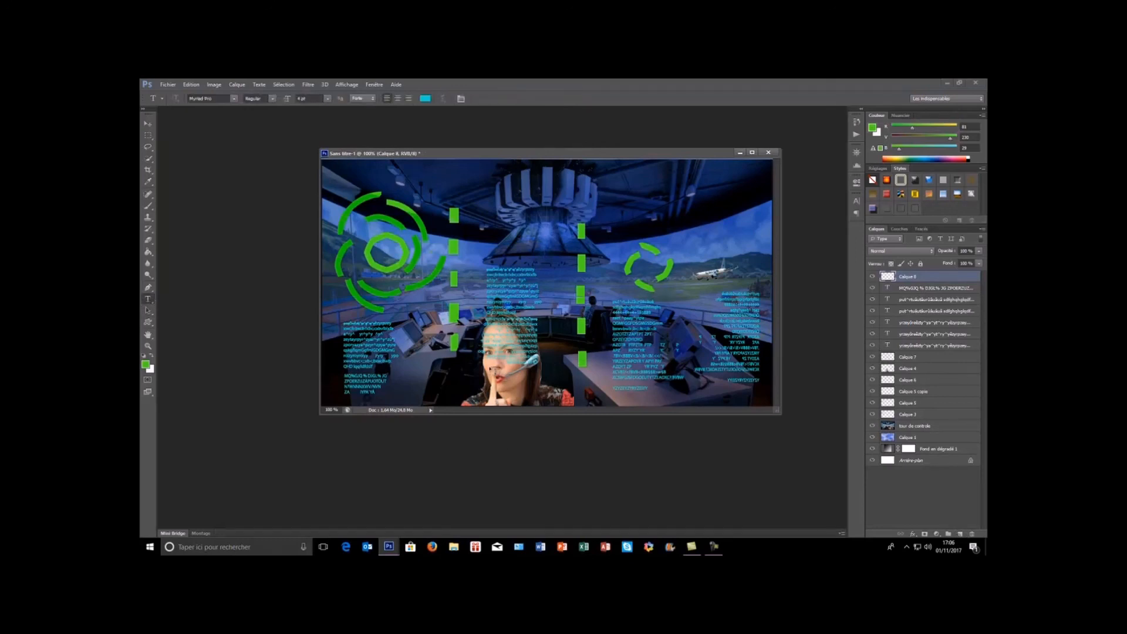
left_click(483, 369)
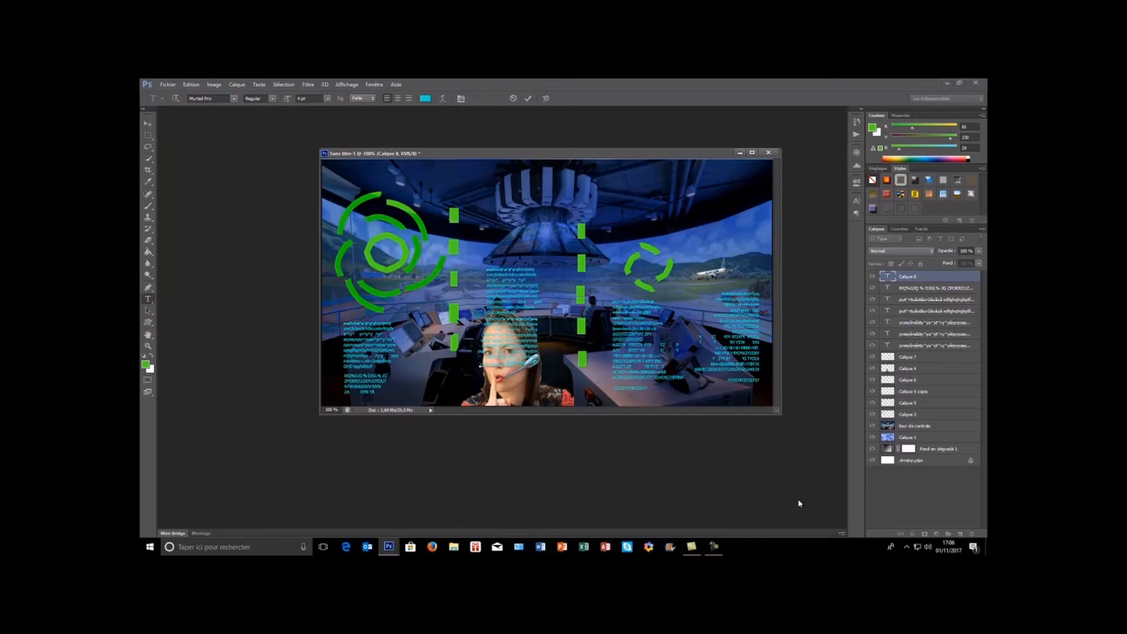
type("M%M%M%M%M%M%M%")
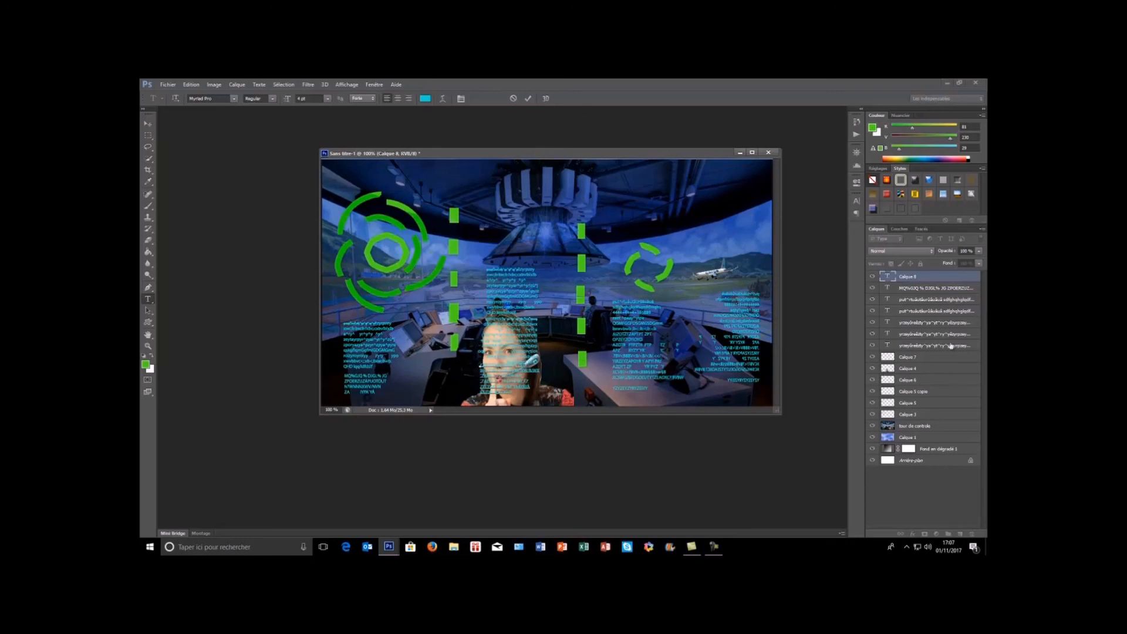
left_click(952, 280)
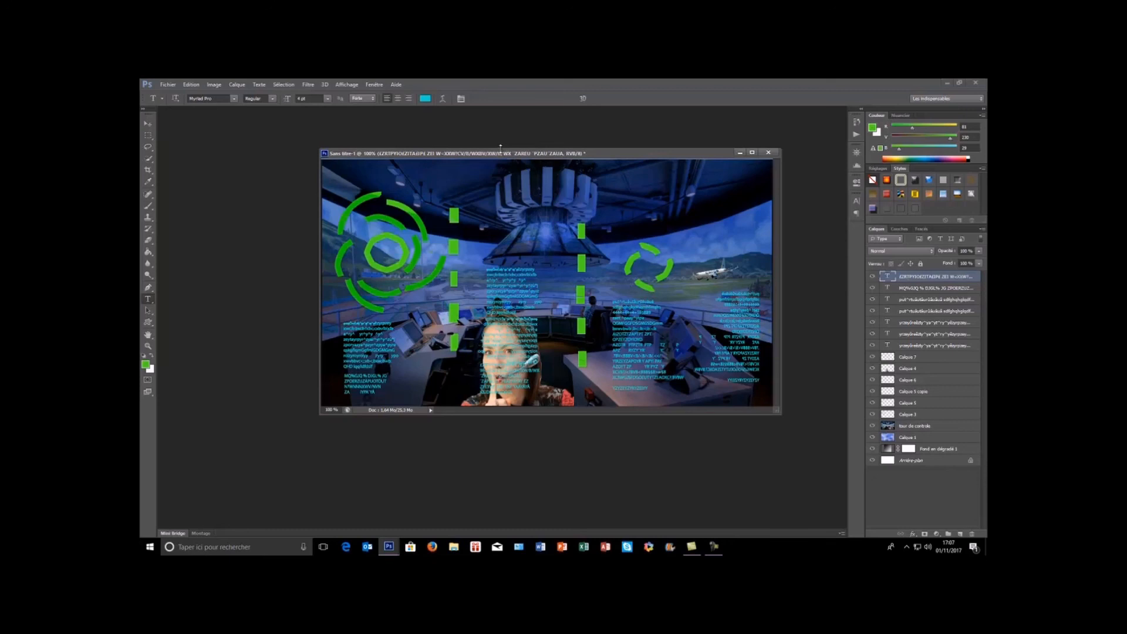
Place the signature custom shape at 100 × 100 px below the mirrored text block and move it up into the image.
left_click(148, 322)
left_click(482, 99)
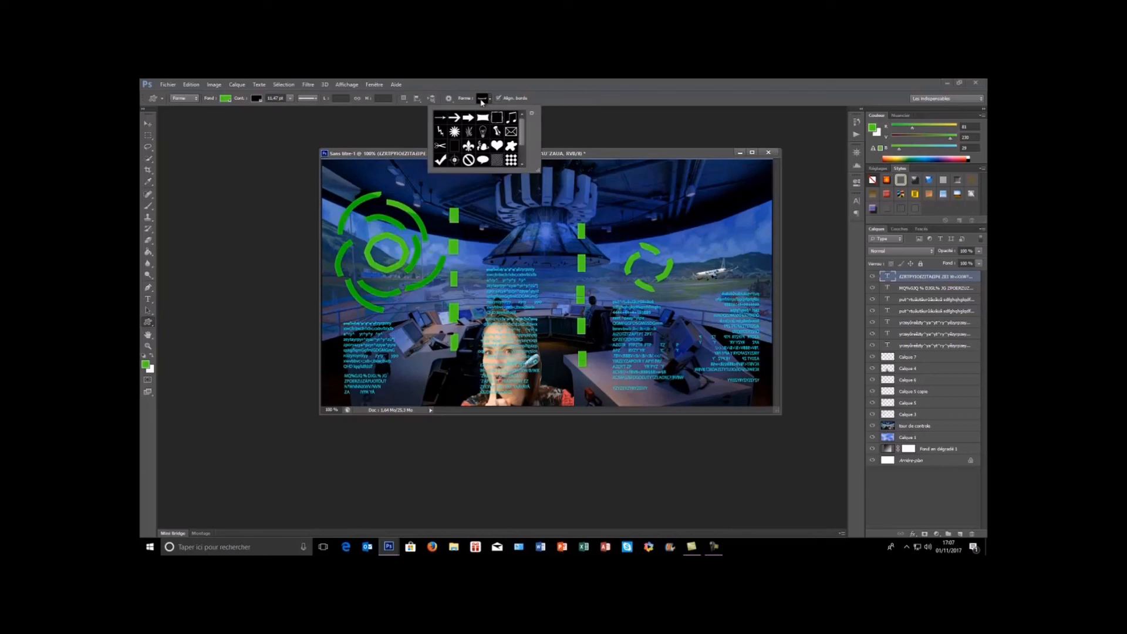
left_click(707, 395)
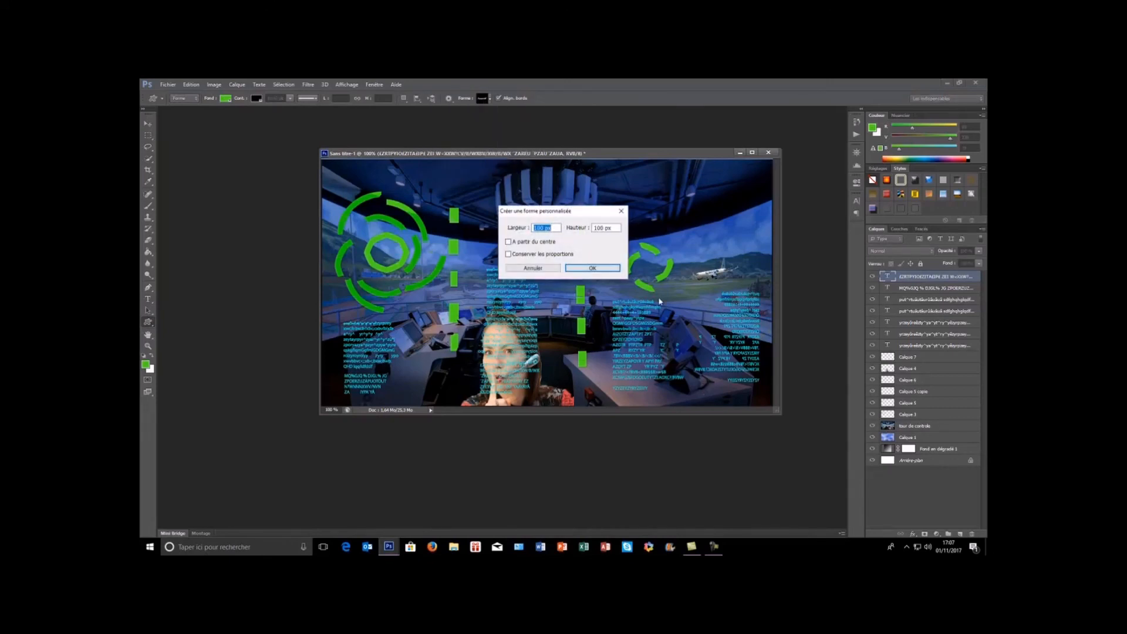
left_click(592, 268)
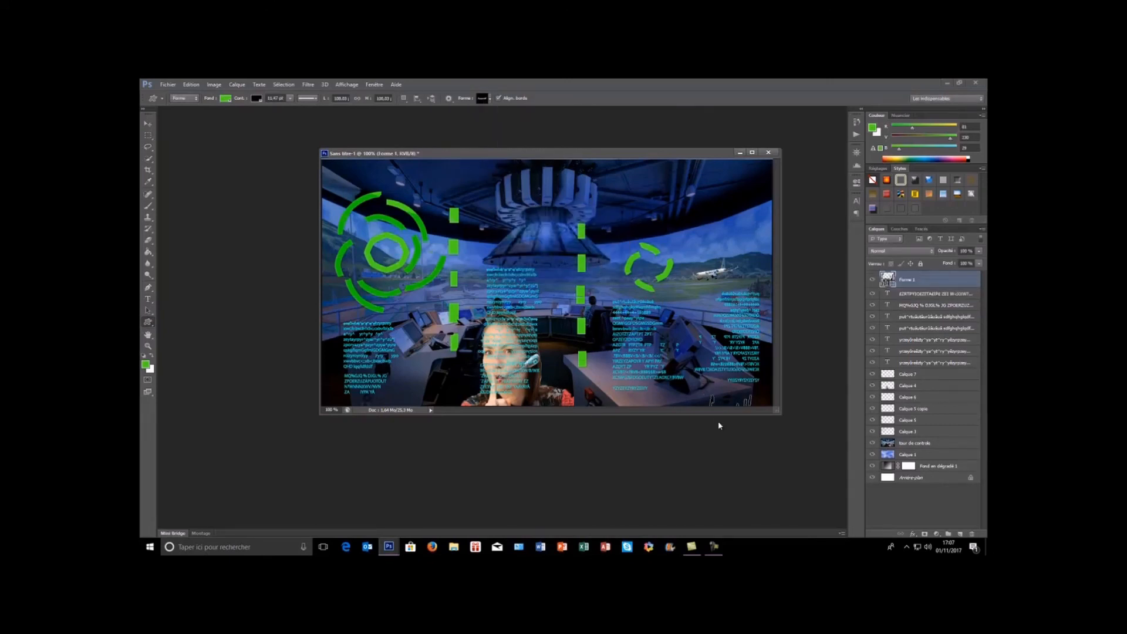
left_click_drag(712, 401, 694, 357)
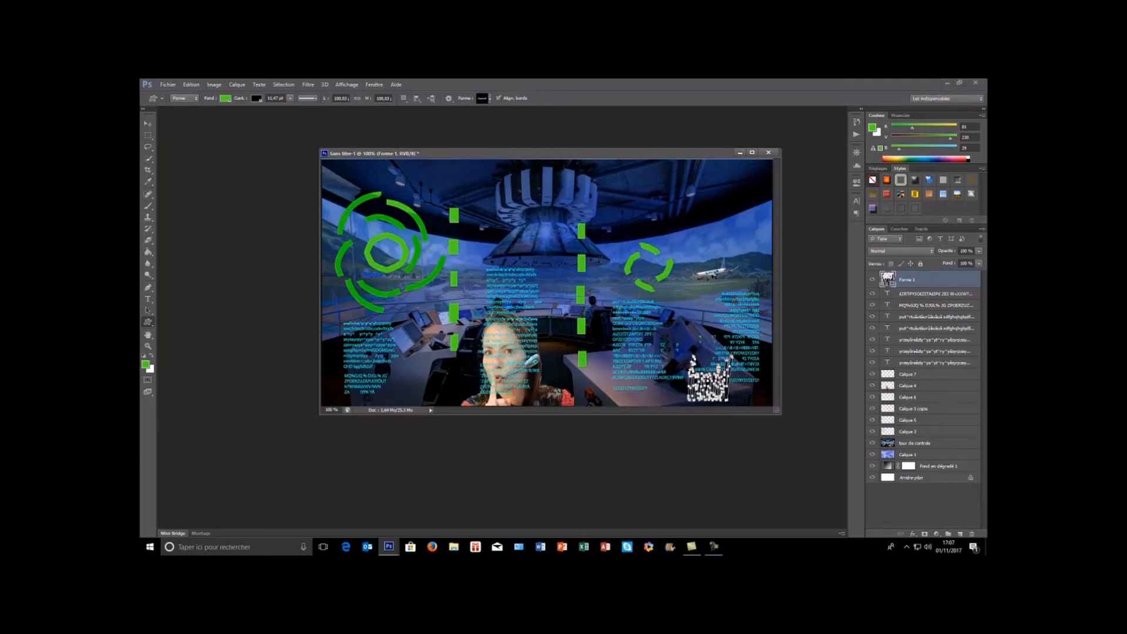
key("Return")
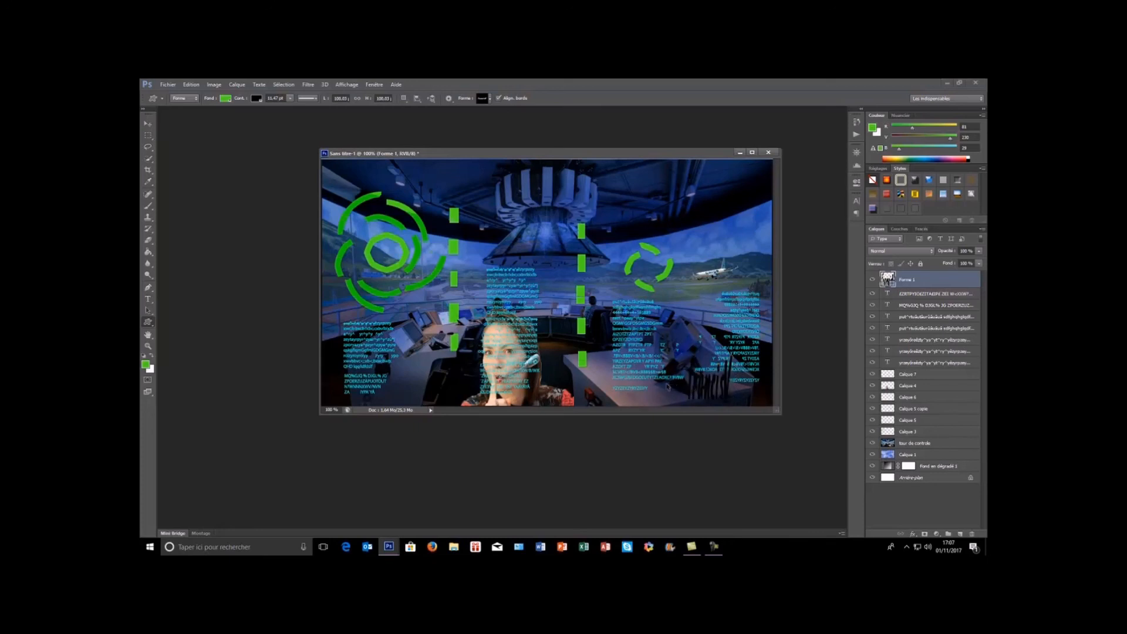
Flatten the signature shape to about 30% of its height and position it in the image's lower right corner.
key("ctrl+t")
left_click_drag(710, 357, 736, 397)
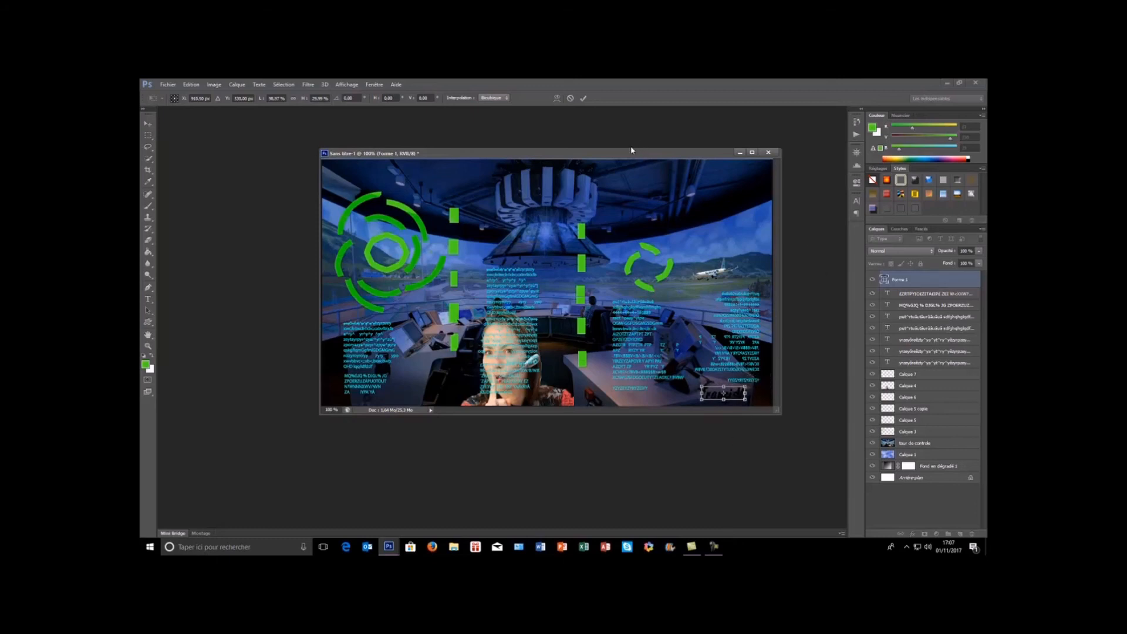
left_click(584, 99)
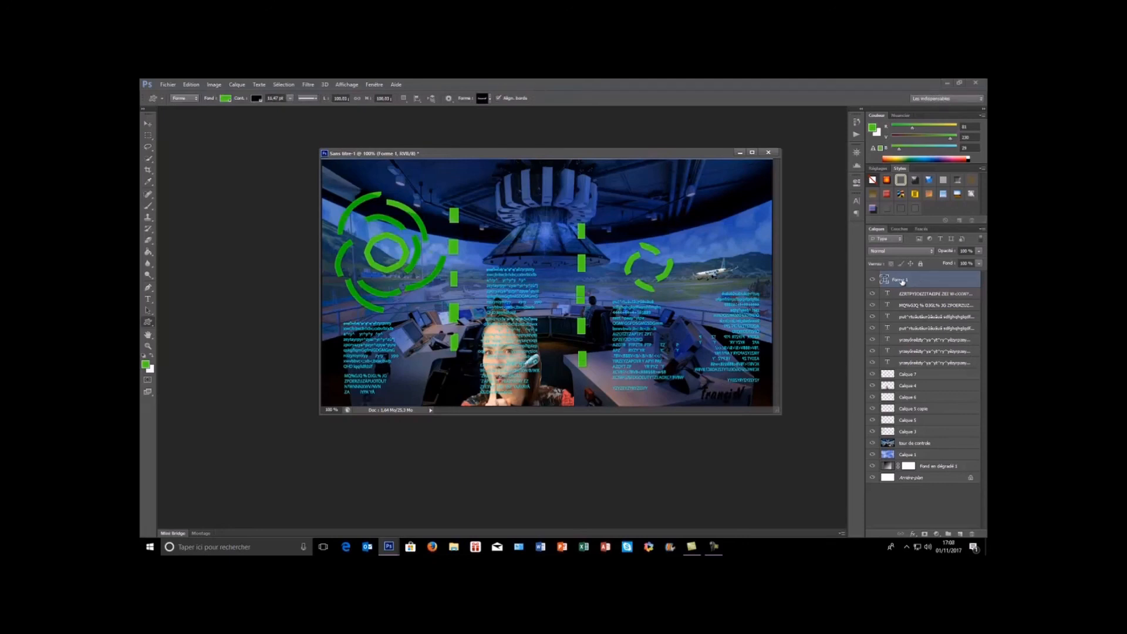
Give the signature layer Bevel & Emboss, Stroke, Outer Glow and Drop Shadow effects.
right_click(938, 287)
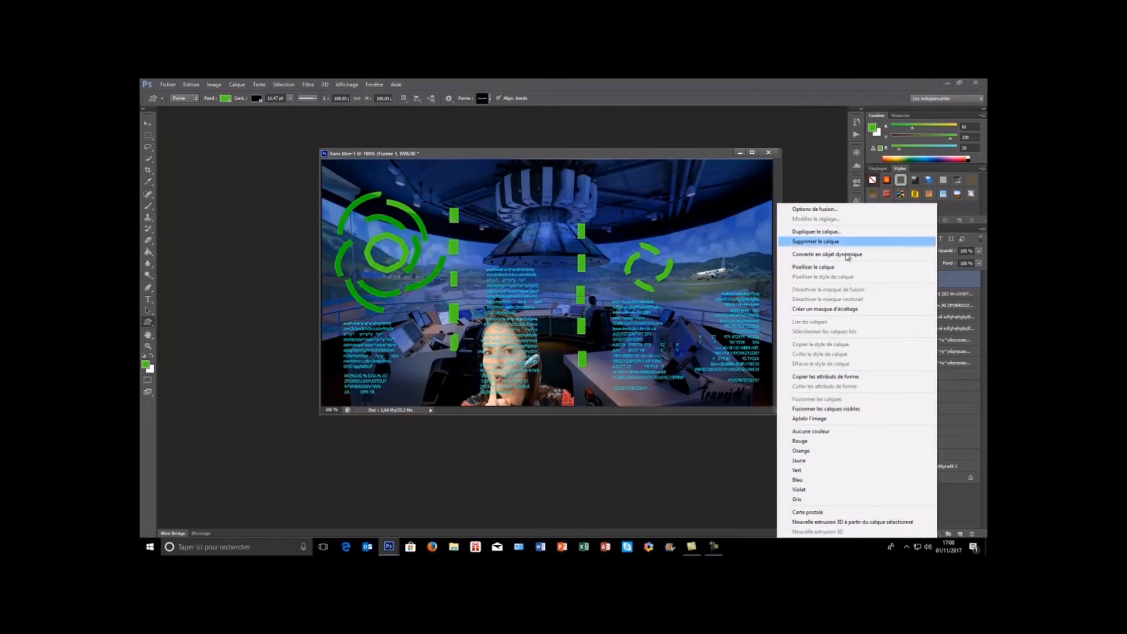
left_click(700, 468)
double_click(950, 288)
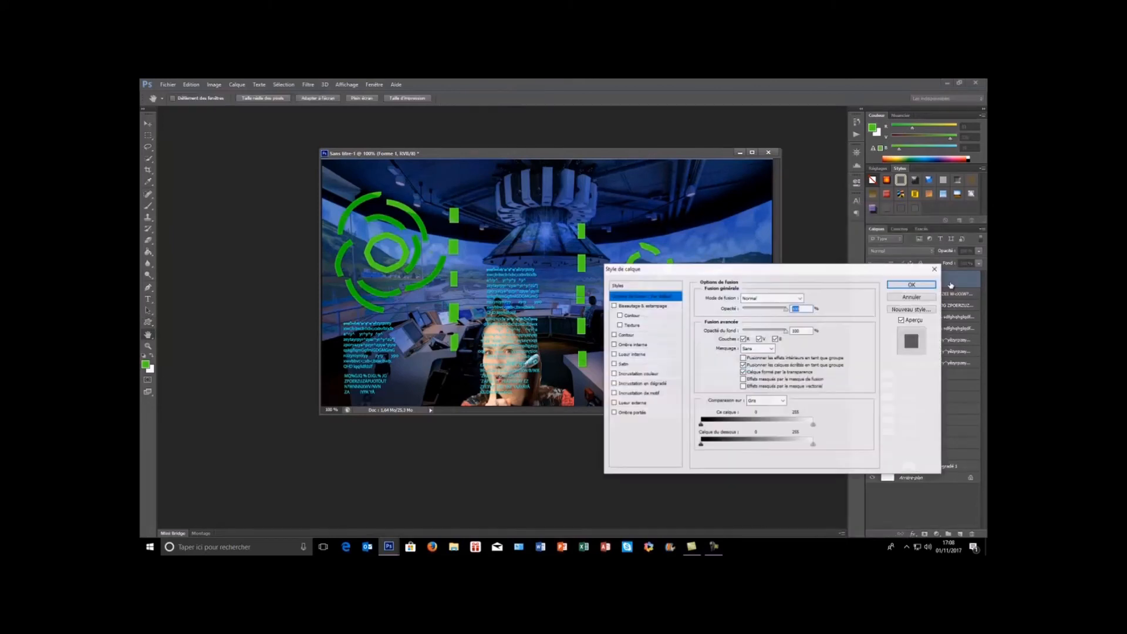
left_click(633, 306)
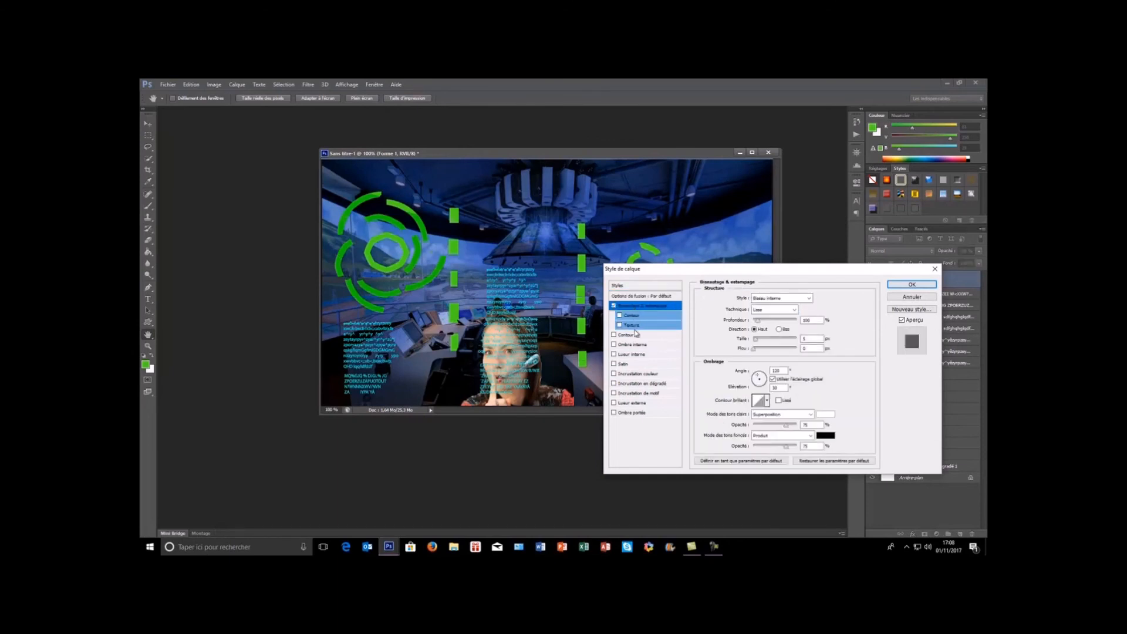
left_click(615, 335)
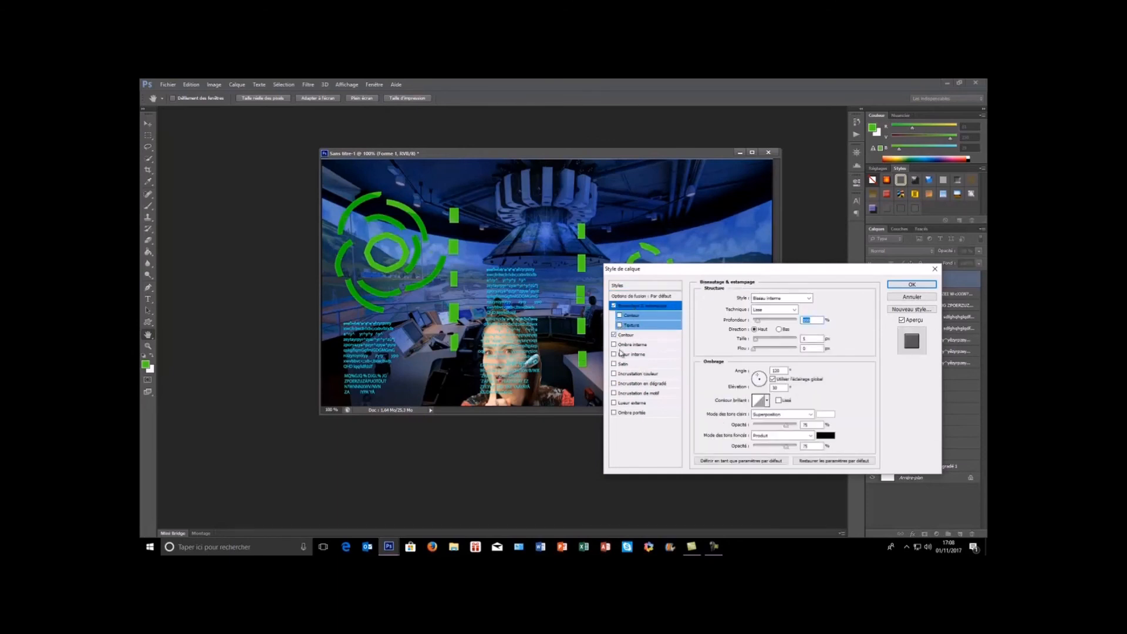
left_click(614, 413)
left_click_drag(804, 269, 475, 155)
left_click(583, 170)
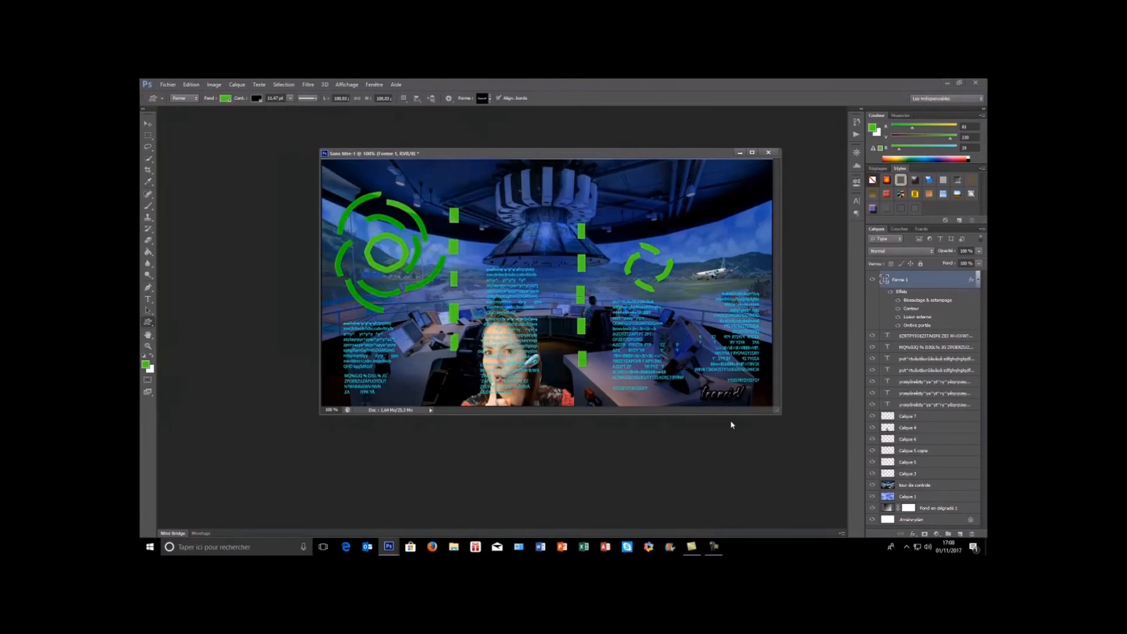